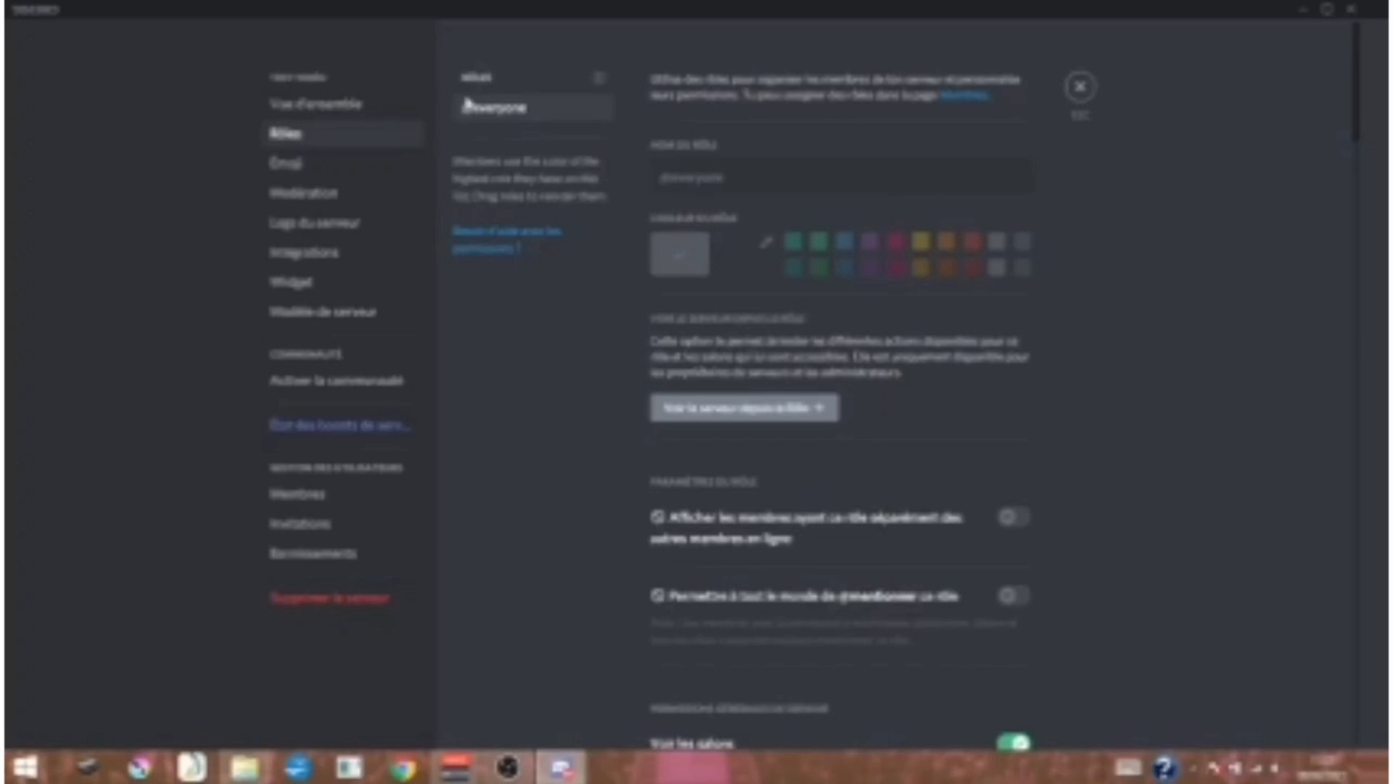
pyautogui.click(599, 122)
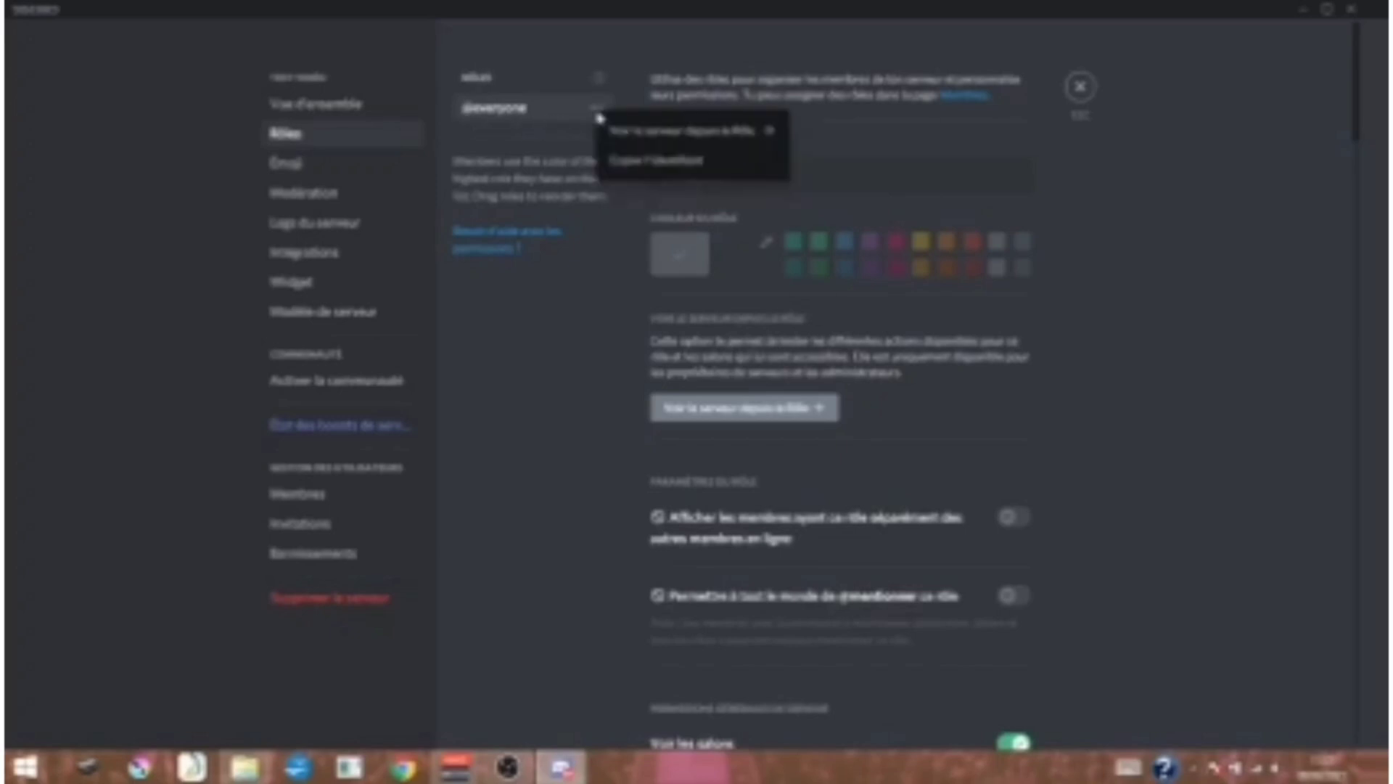
pyautogui.scroll(-3, 654, 323)
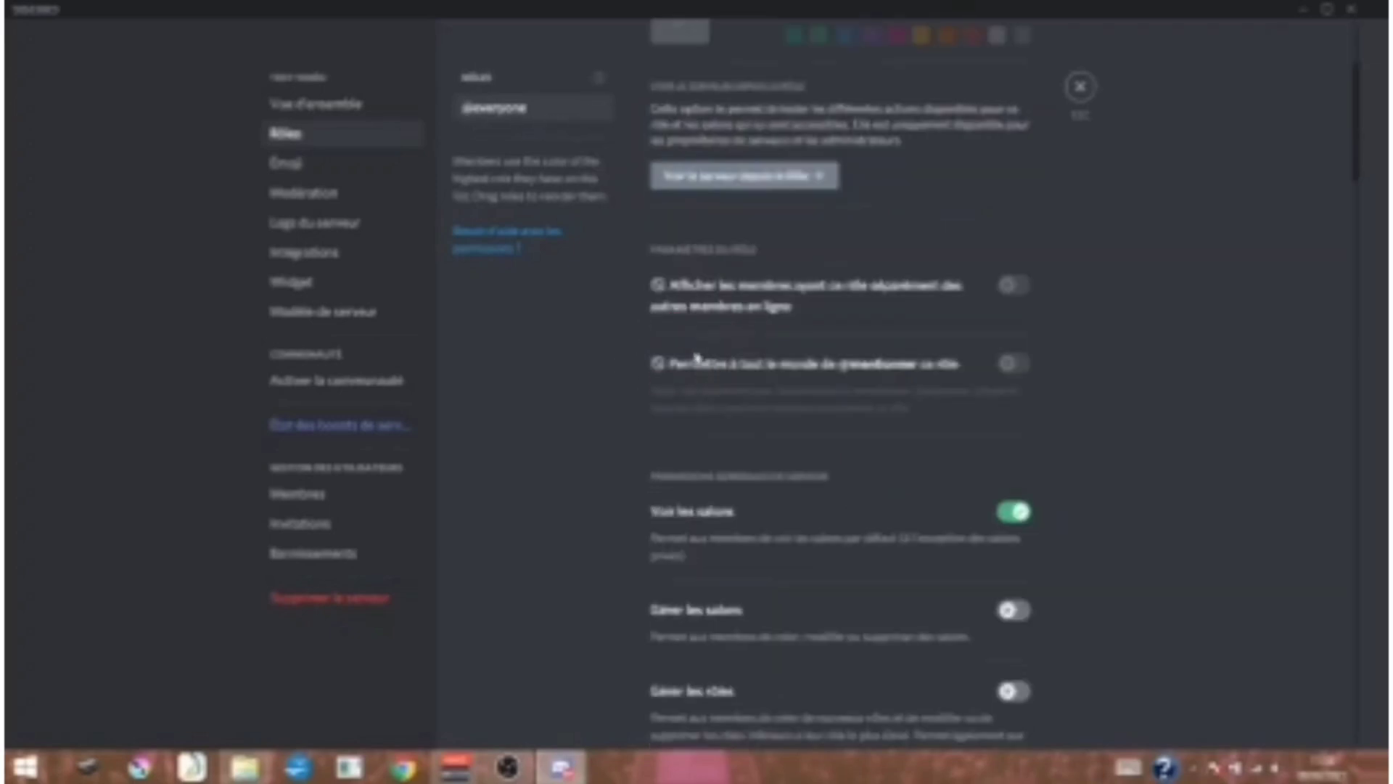
pyautogui.scroll(3, 795, 401)
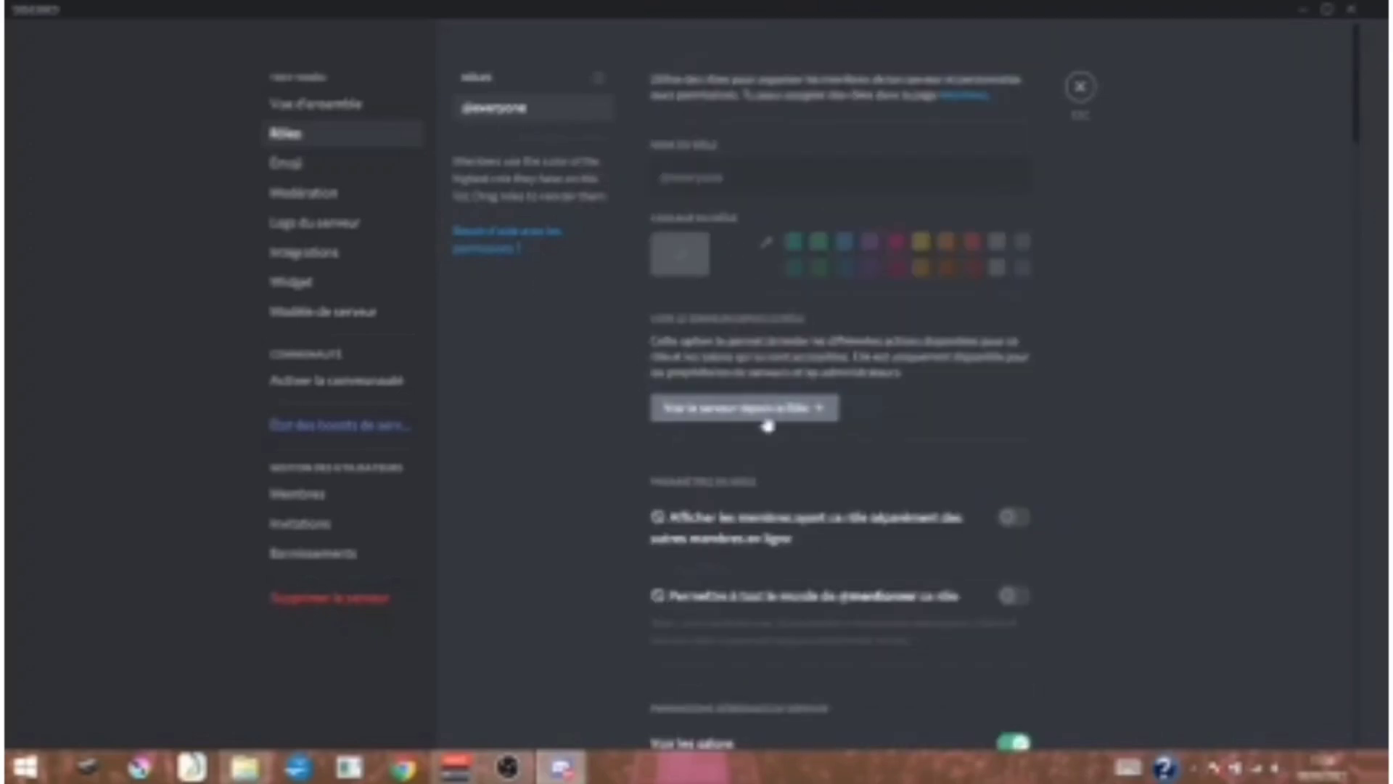
pyautogui.scroll(-3, 770, 439)
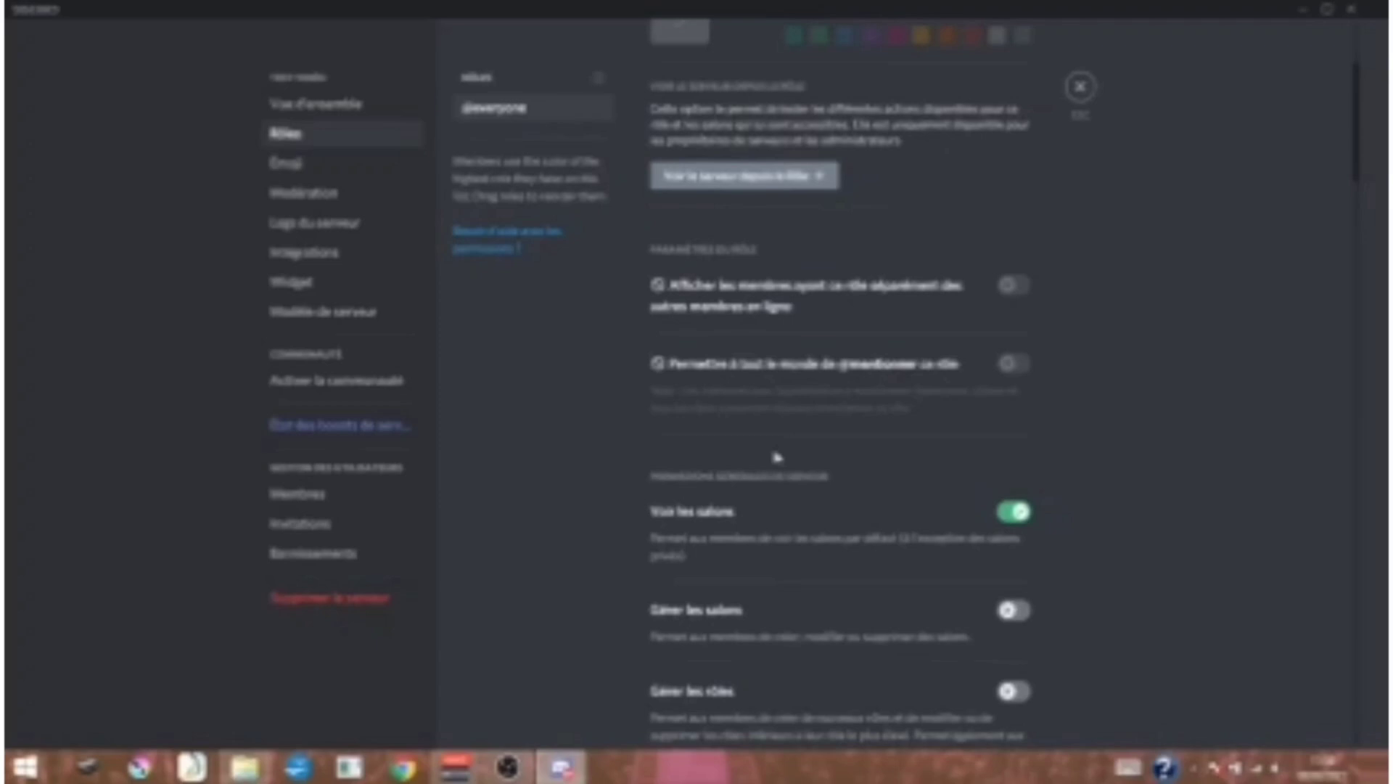
pyautogui.scroll(-3, 777, 457)
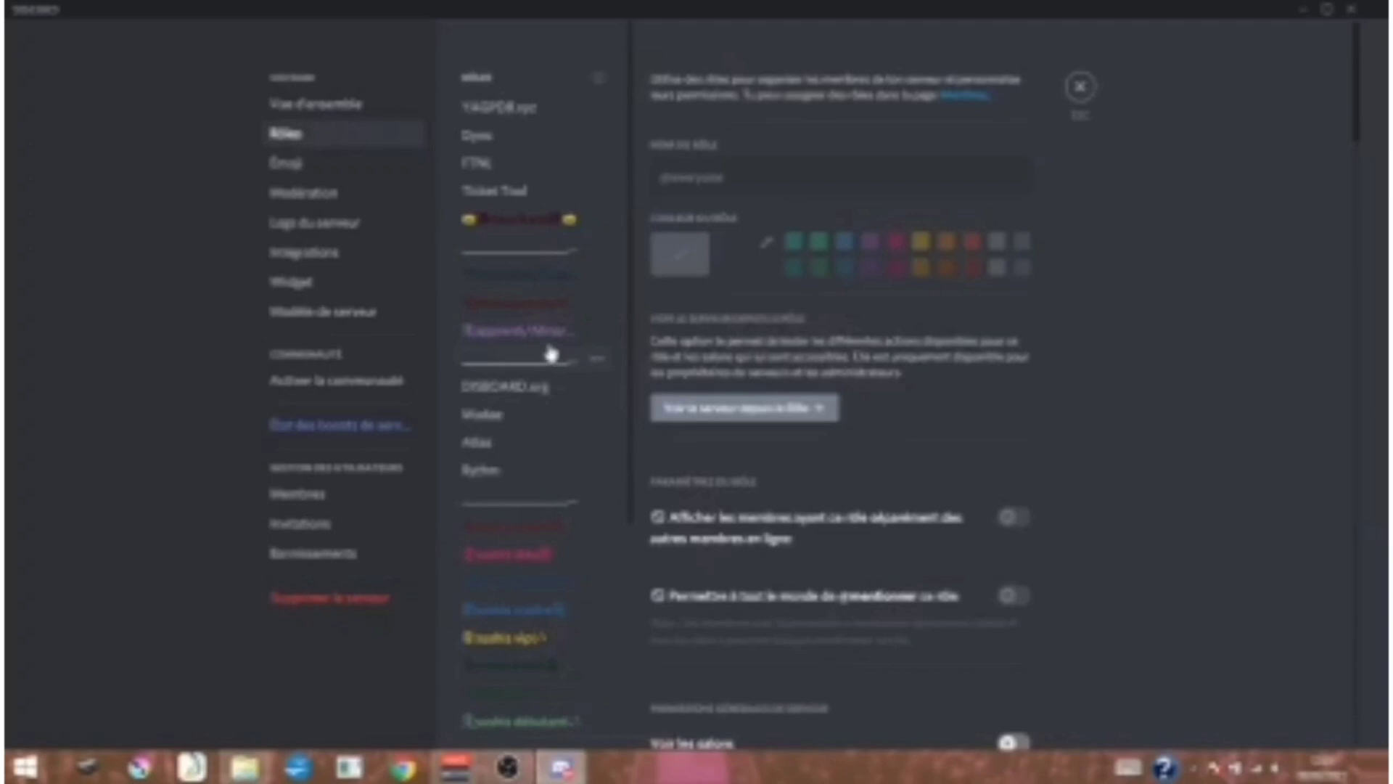
pyautogui.scroll(-4, 543, 368)
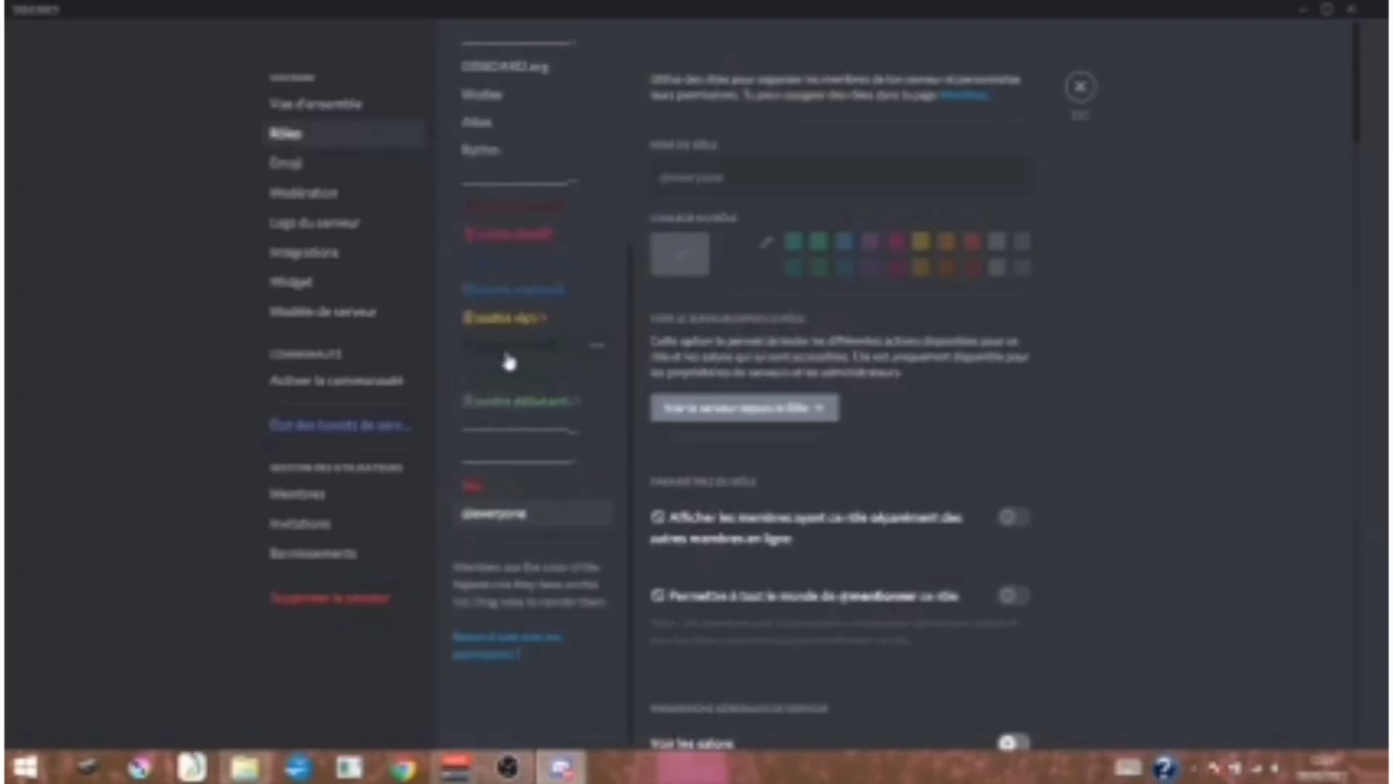
pyautogui.scroll(4, 511, 348)
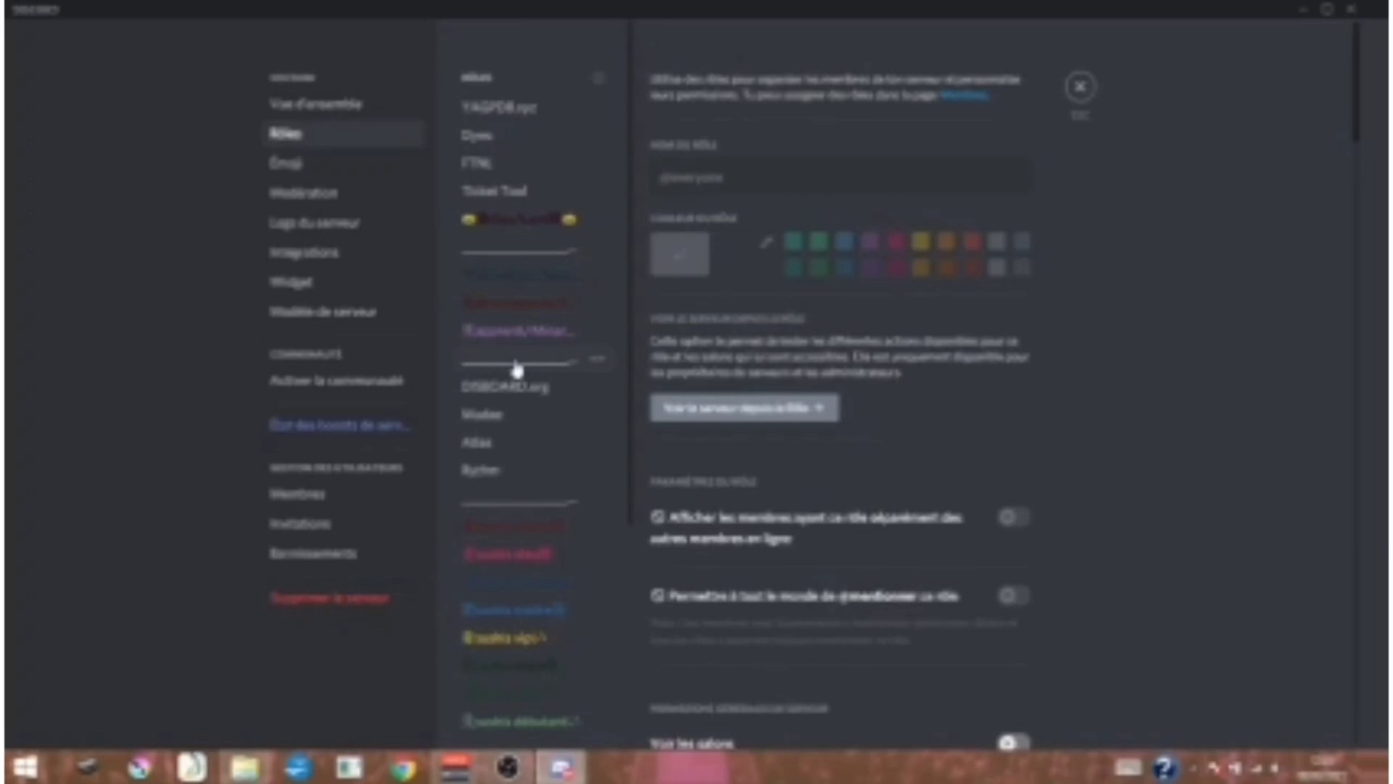
pyautogui.scroll(-4, 517, 370)
pyautogui.scroll(-6, 653, 472)
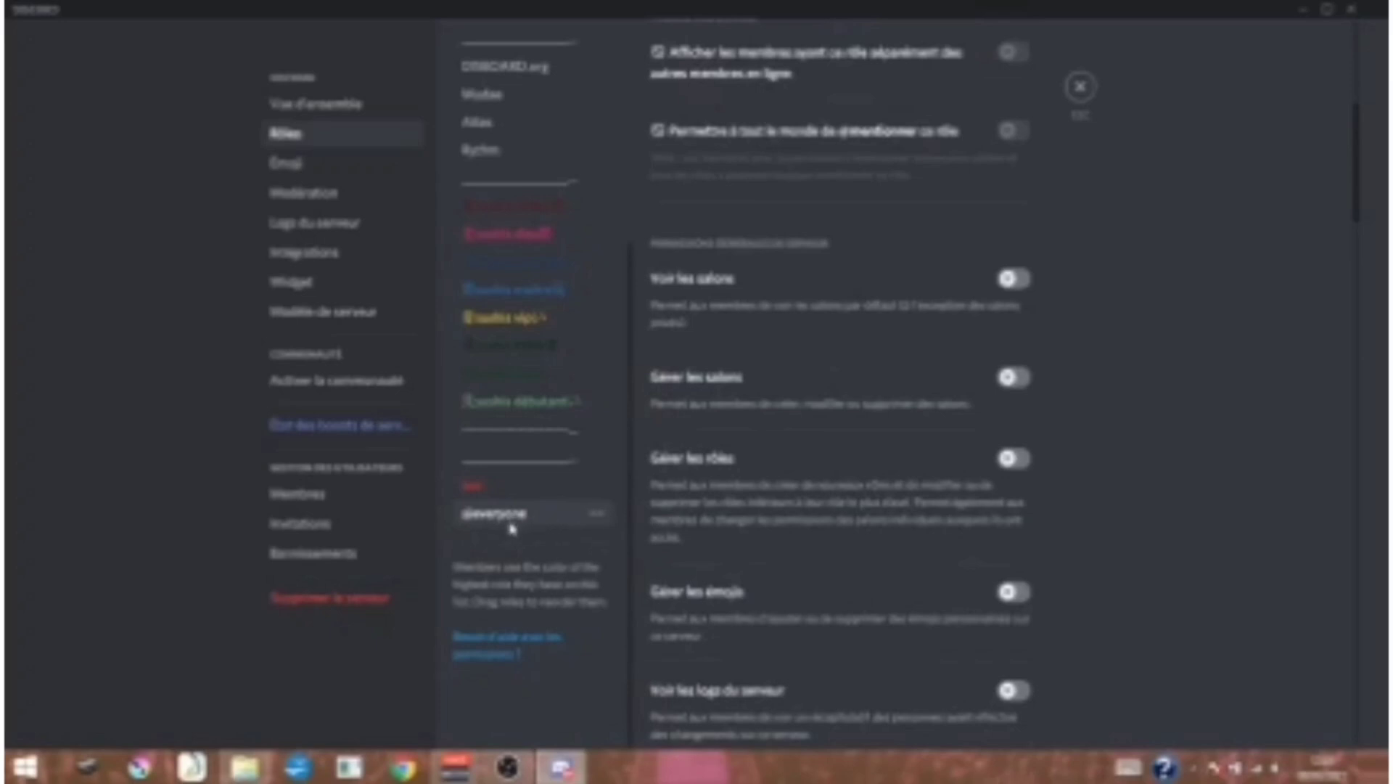
pyautogui.scroll(5, 524, 523)
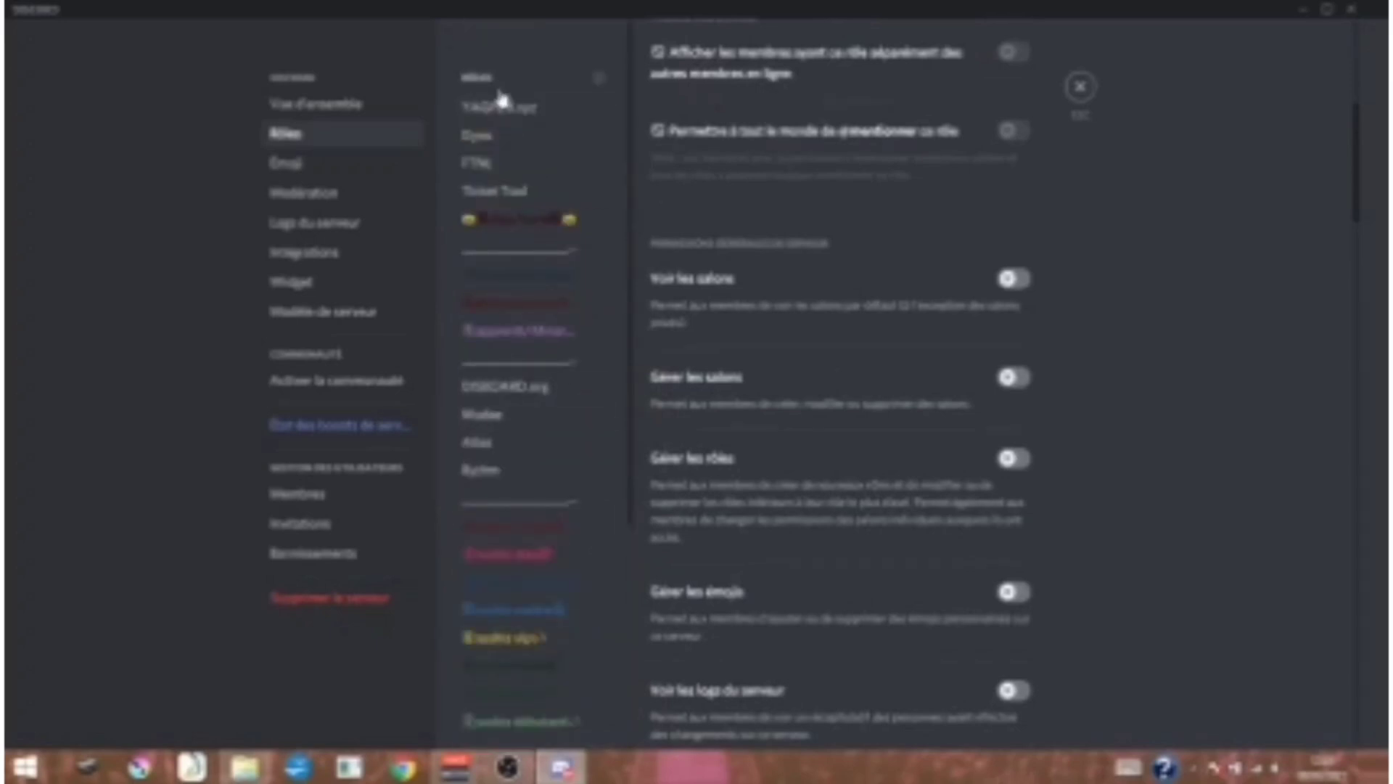
pyautogui.scroll(-3, 514, 576)
pyautogui.scroll(2, 524, 479)
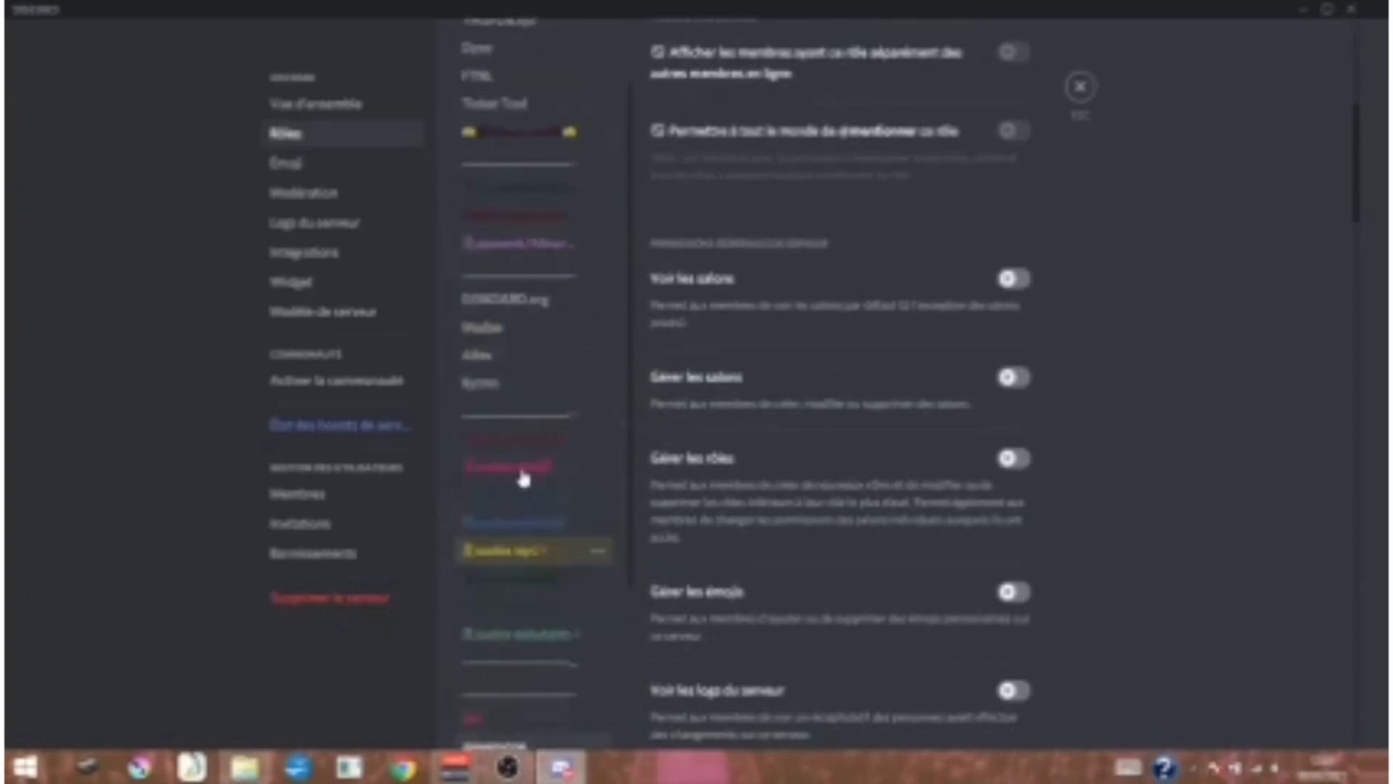
pyautogui.scroll(2, 524, 479)
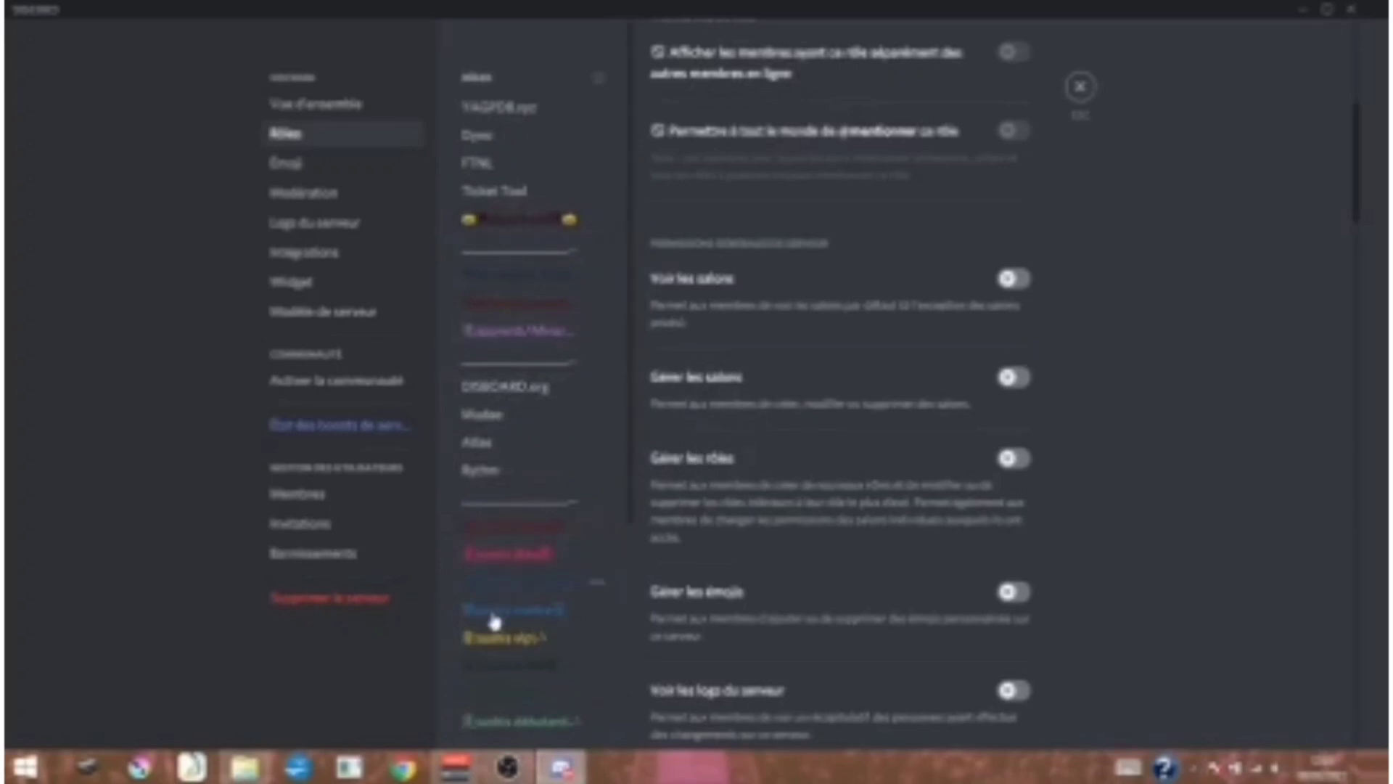
pyautogui.scroll(-5, 492, 610)
pyautogui.scroll(5, 507, 529)
pyautogui.scroll(-6, 689, 127)
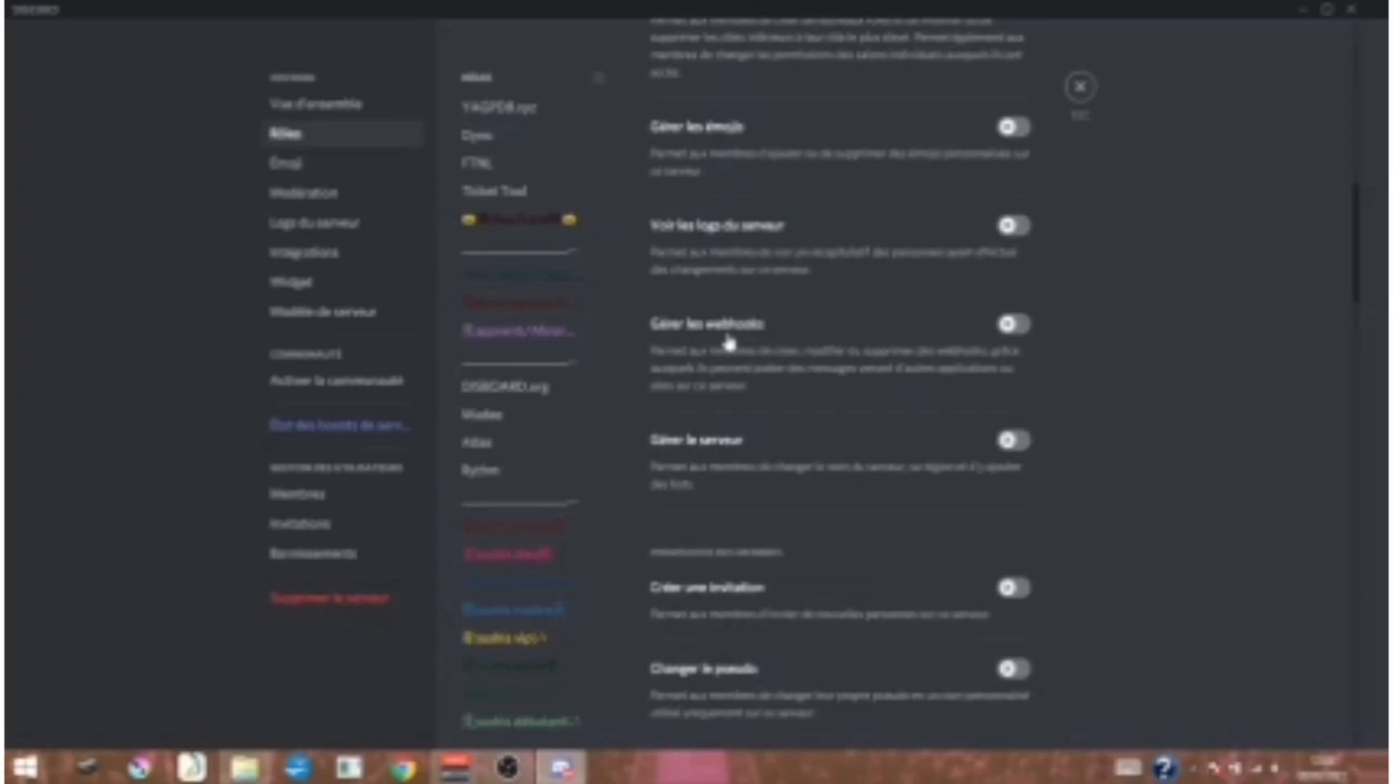
pyautogui.scroll(-3, 729, 341)
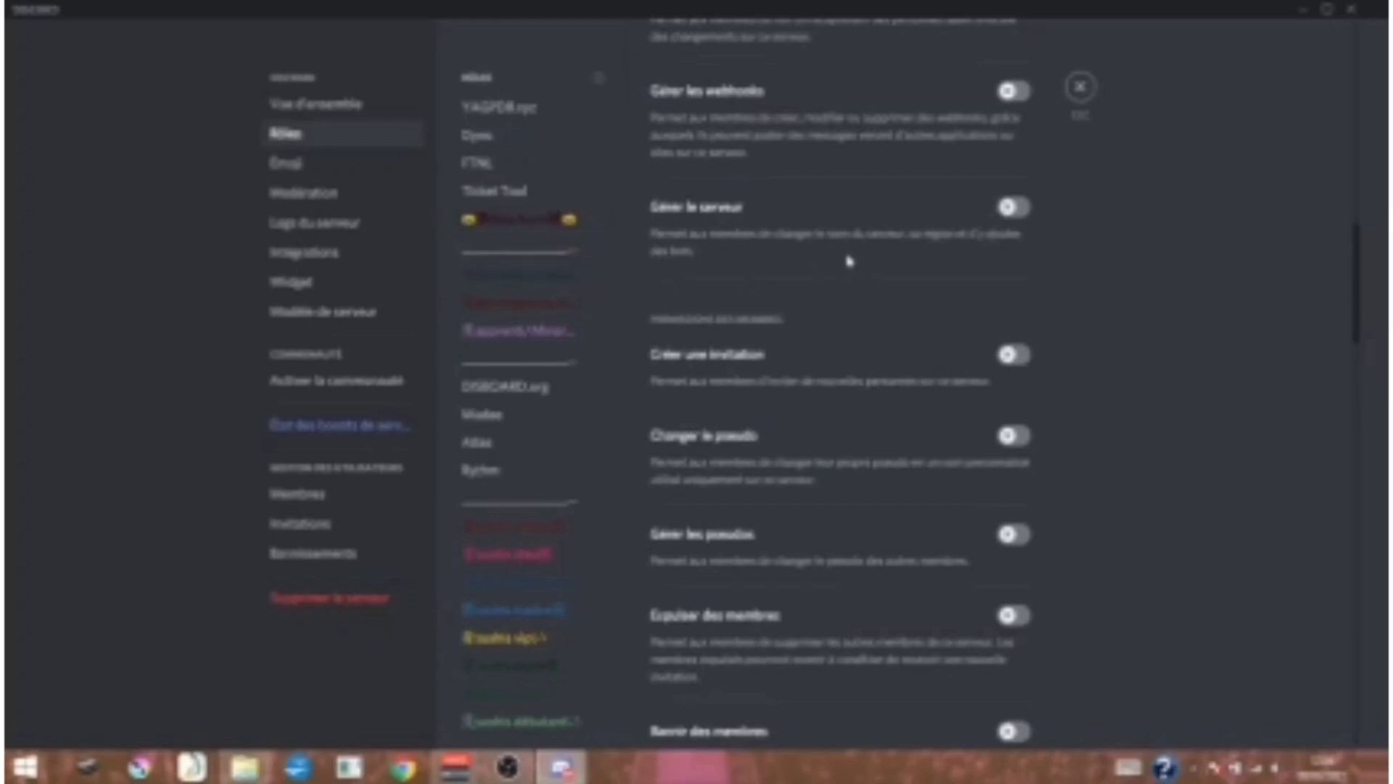
pyautogui.scroll(-3, 849, 260)
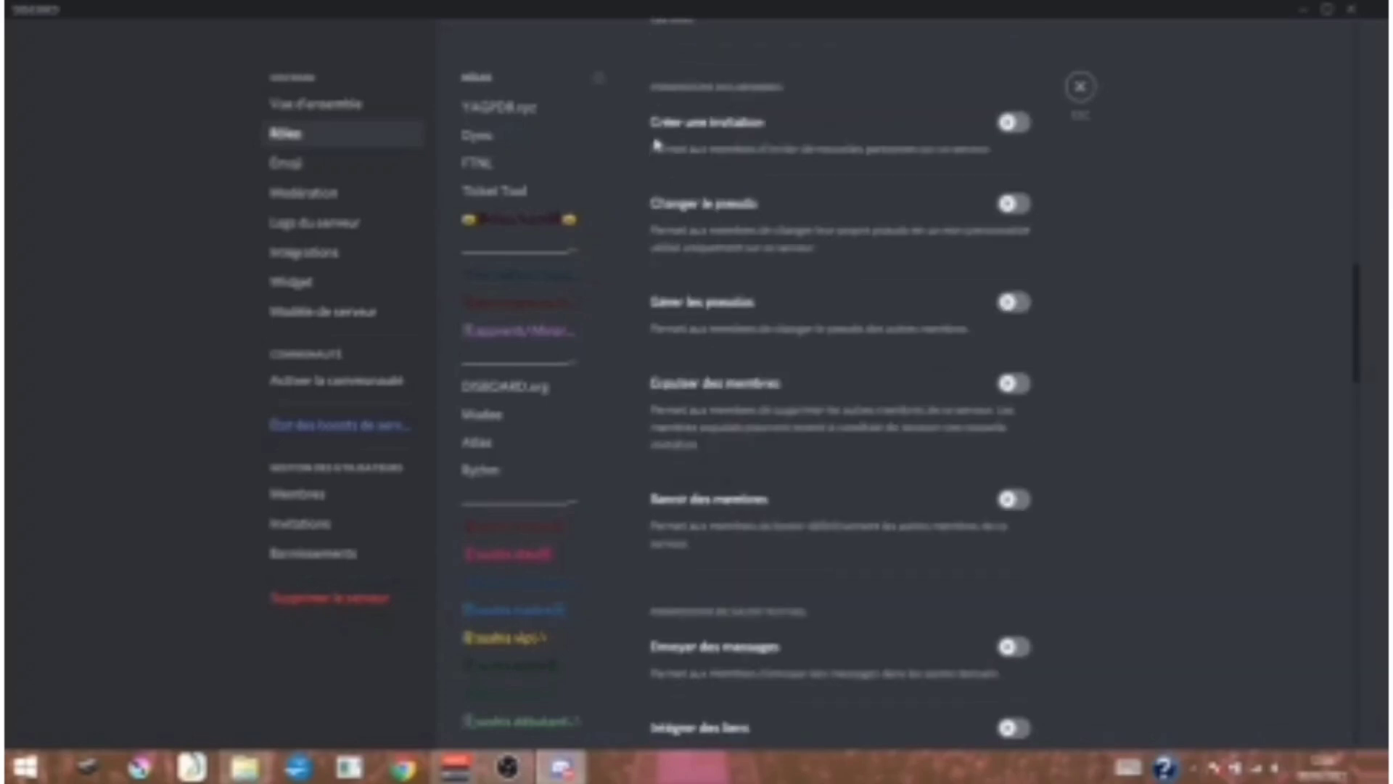
pyautogui.scroll(-12, 657, 144)
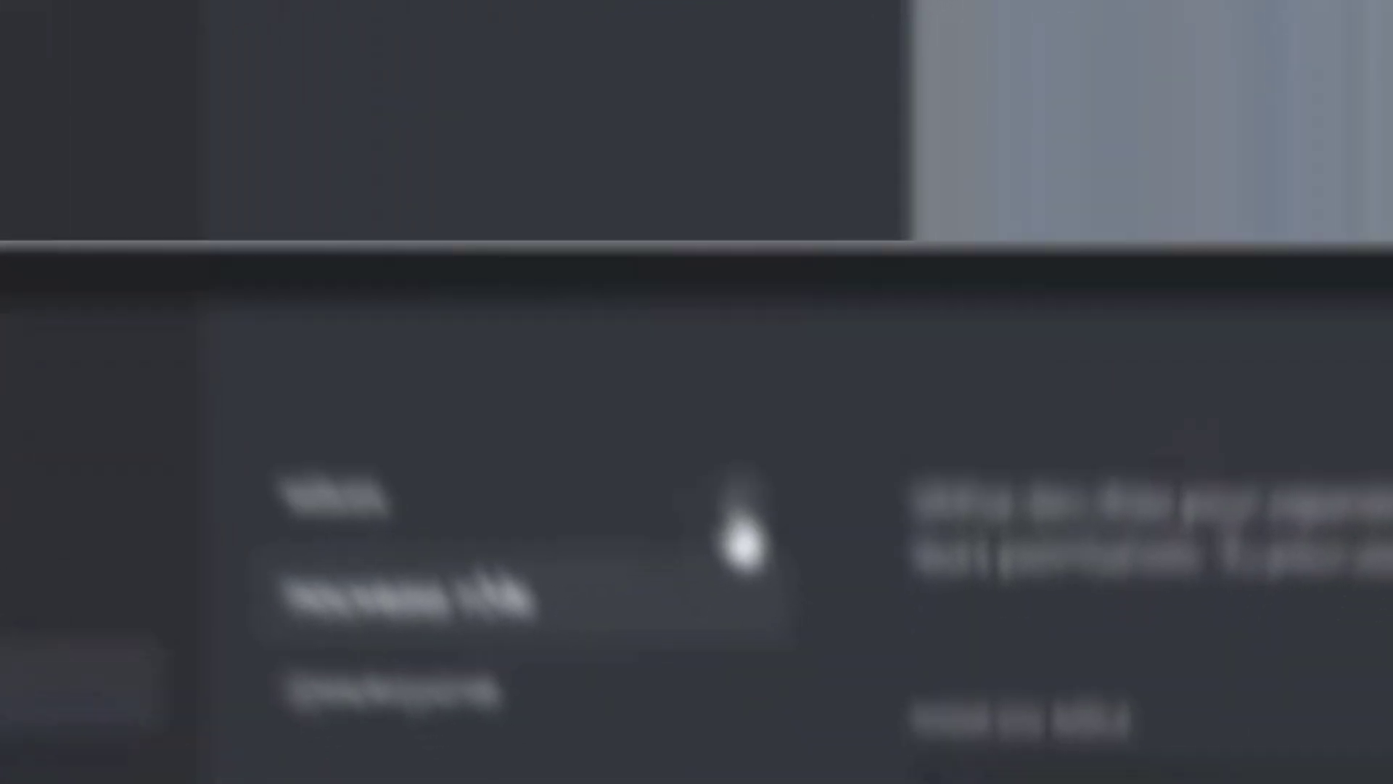
pyautogui.click(698, 366)
pyautogui.click(698, 367)
pyautogui.click(698, 366)
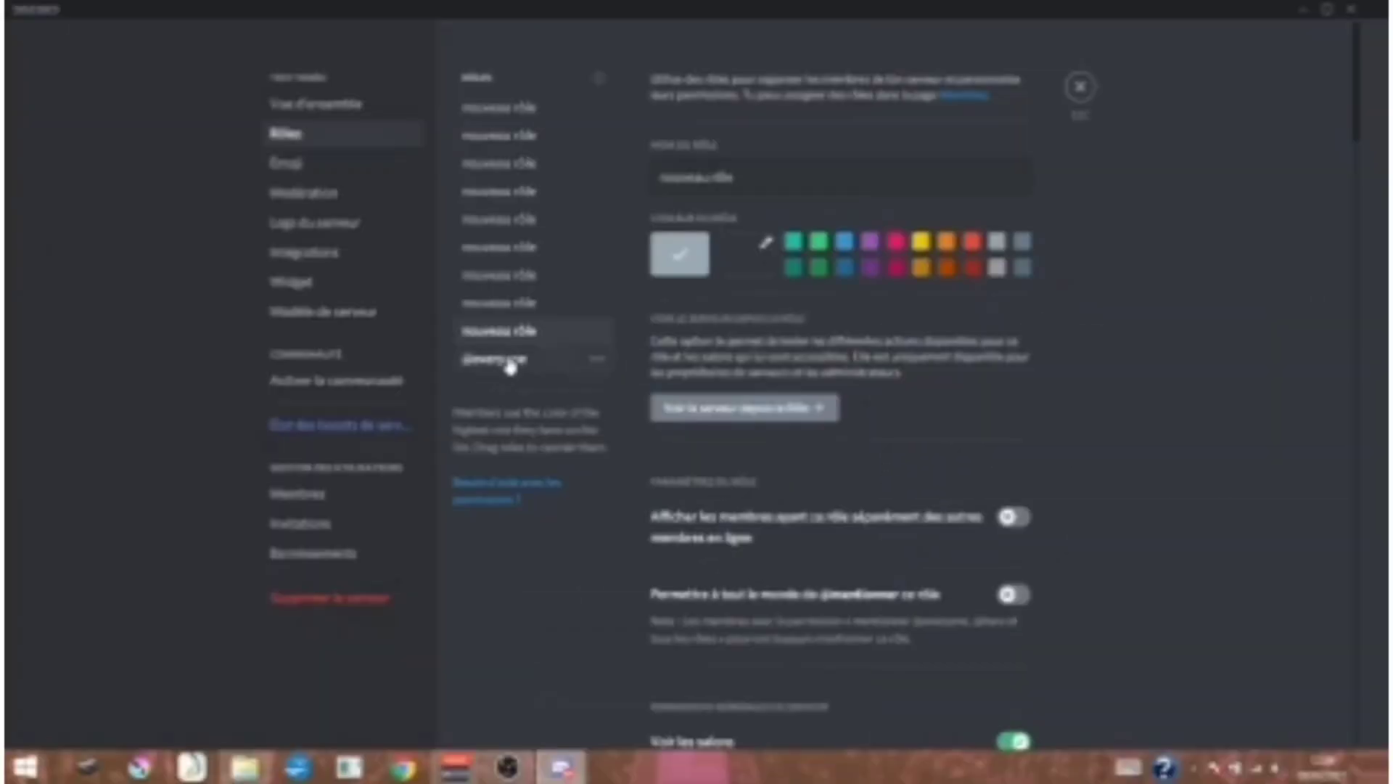
pyautogui.click(507, 362)
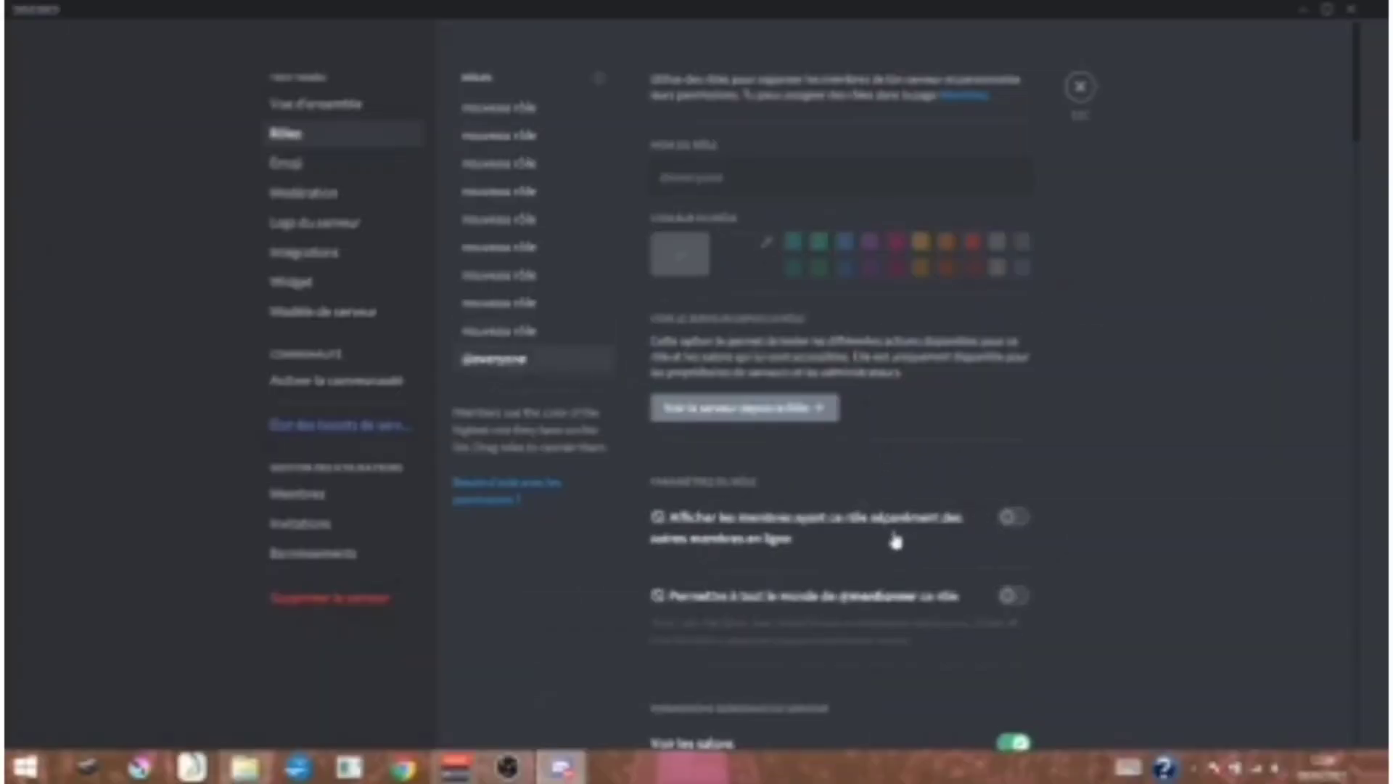
pyautogui.scroll(-10, 827, 537)
pyautogui.scroll(-15, 837, 492)
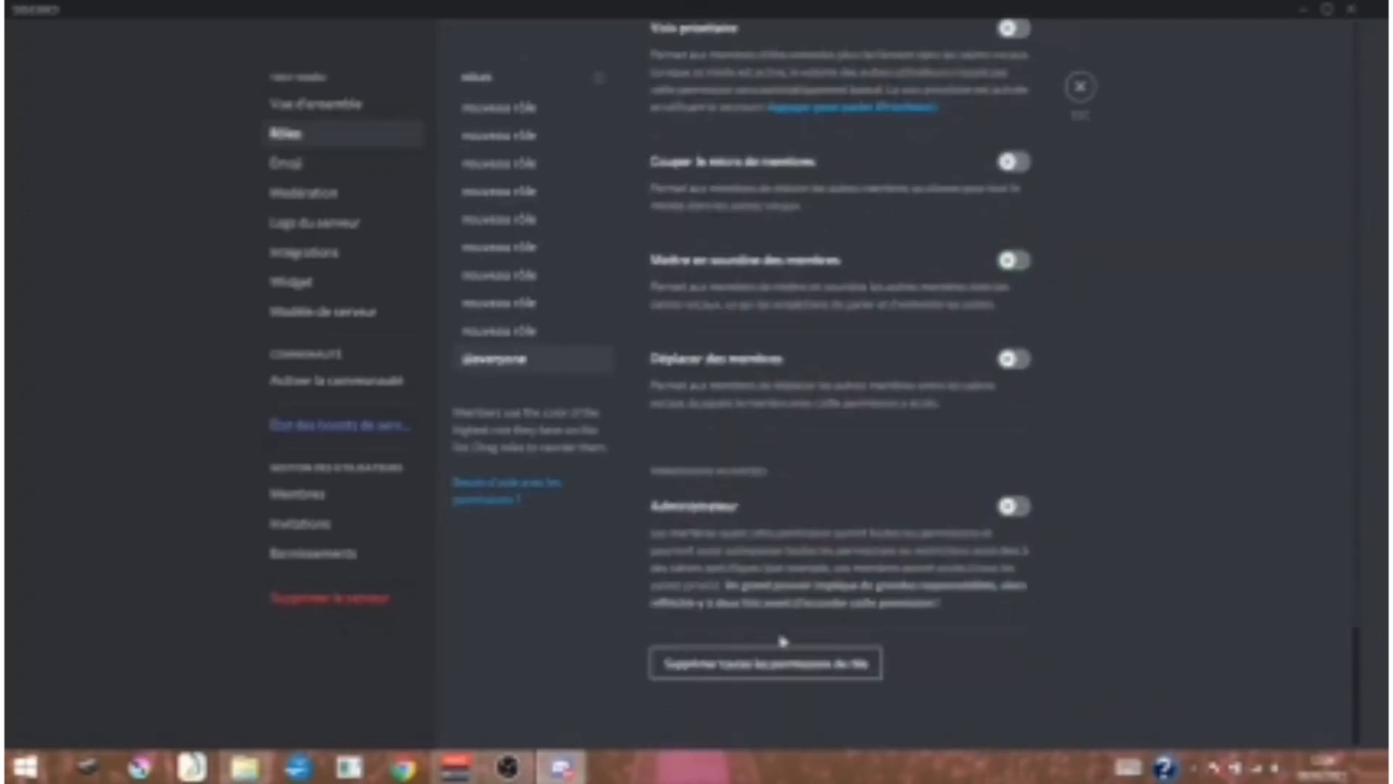
pyautogui.click(796, 663)
pyautogui.scroll(10, 846, 528)
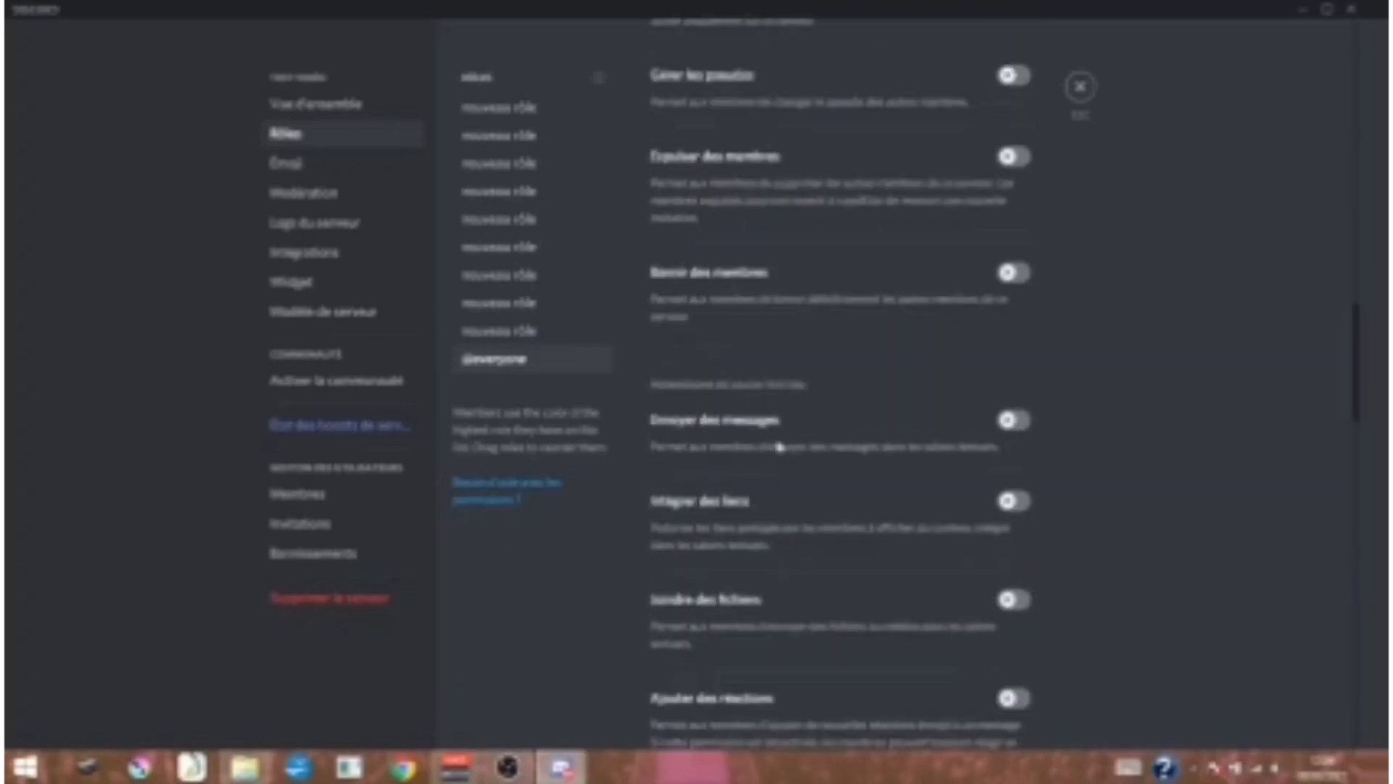
pyautogui.scroll(10, 778, 447)
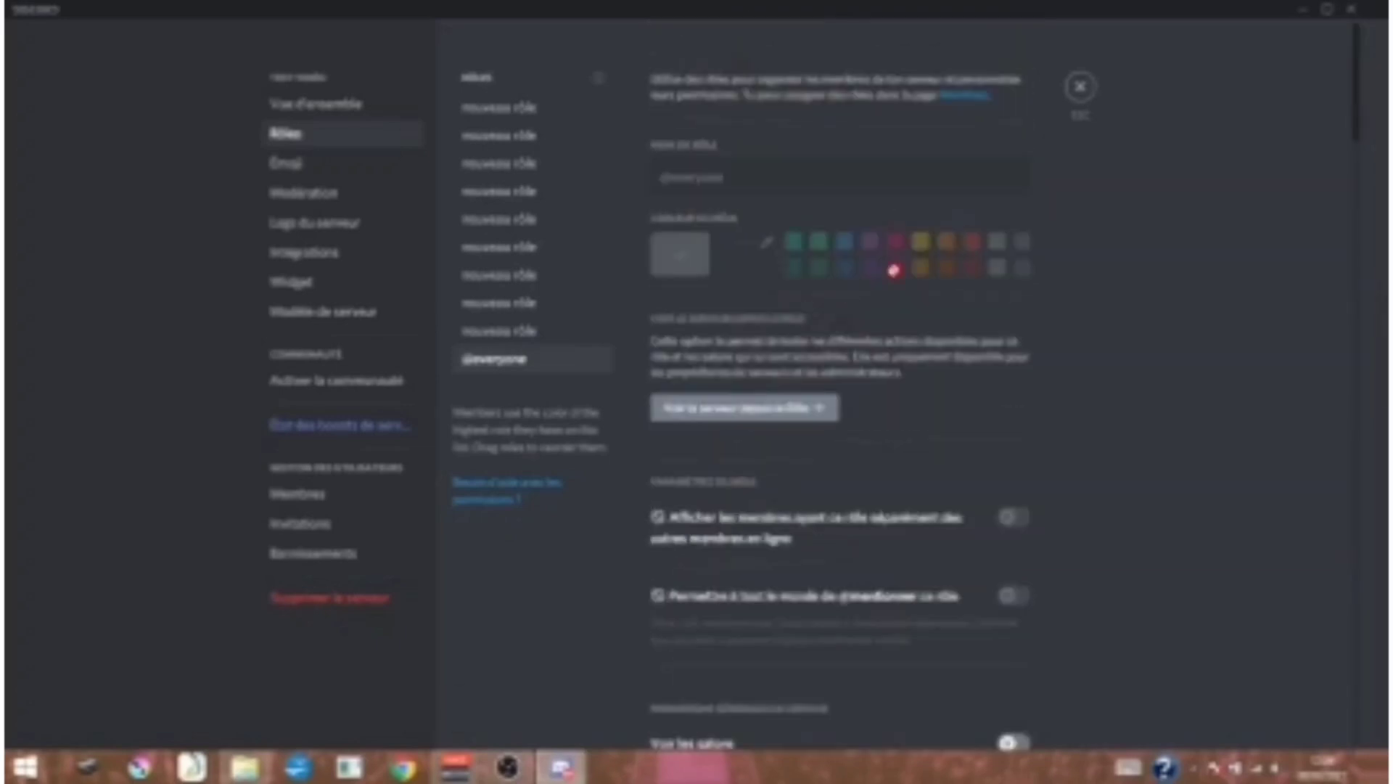
pyautogui.scroll(-6, 798, 283)
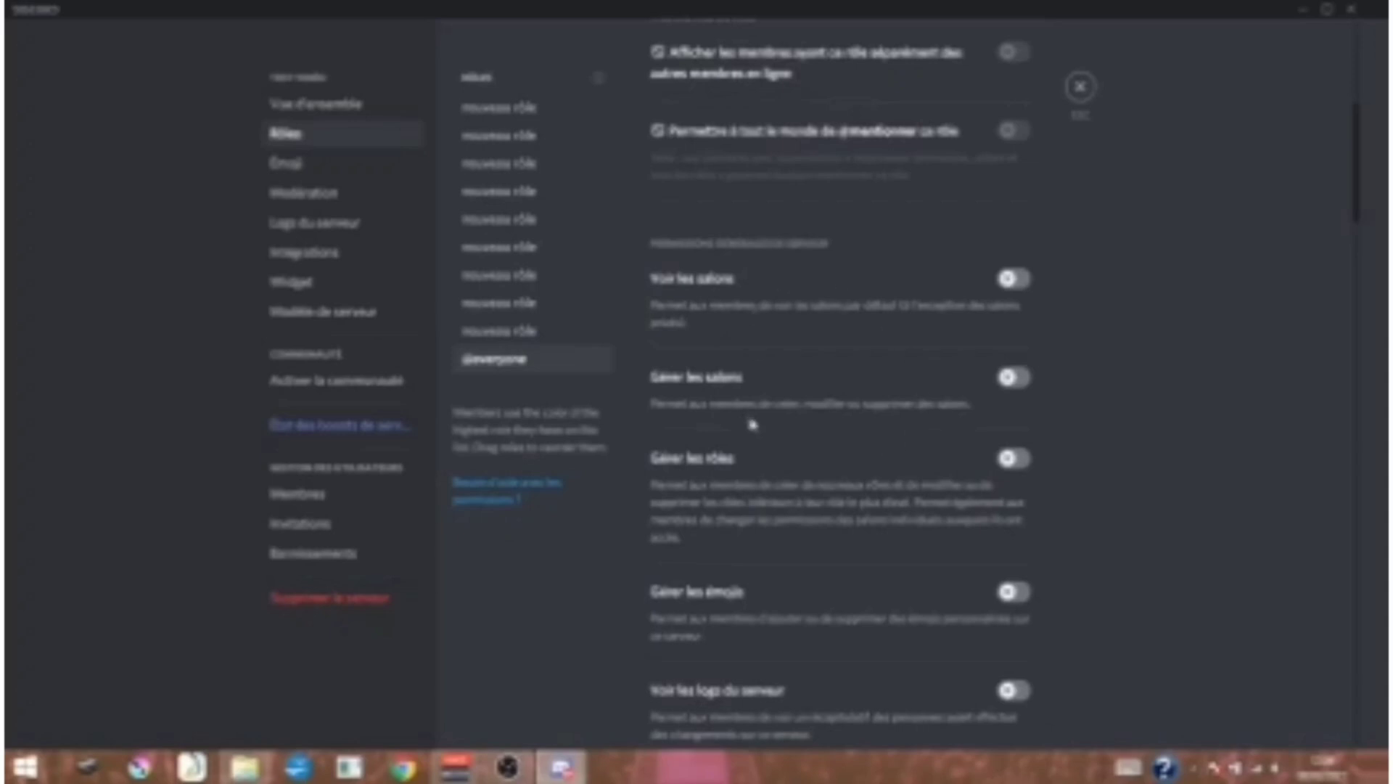
pyautogui.scroll(-3, 813, 382)
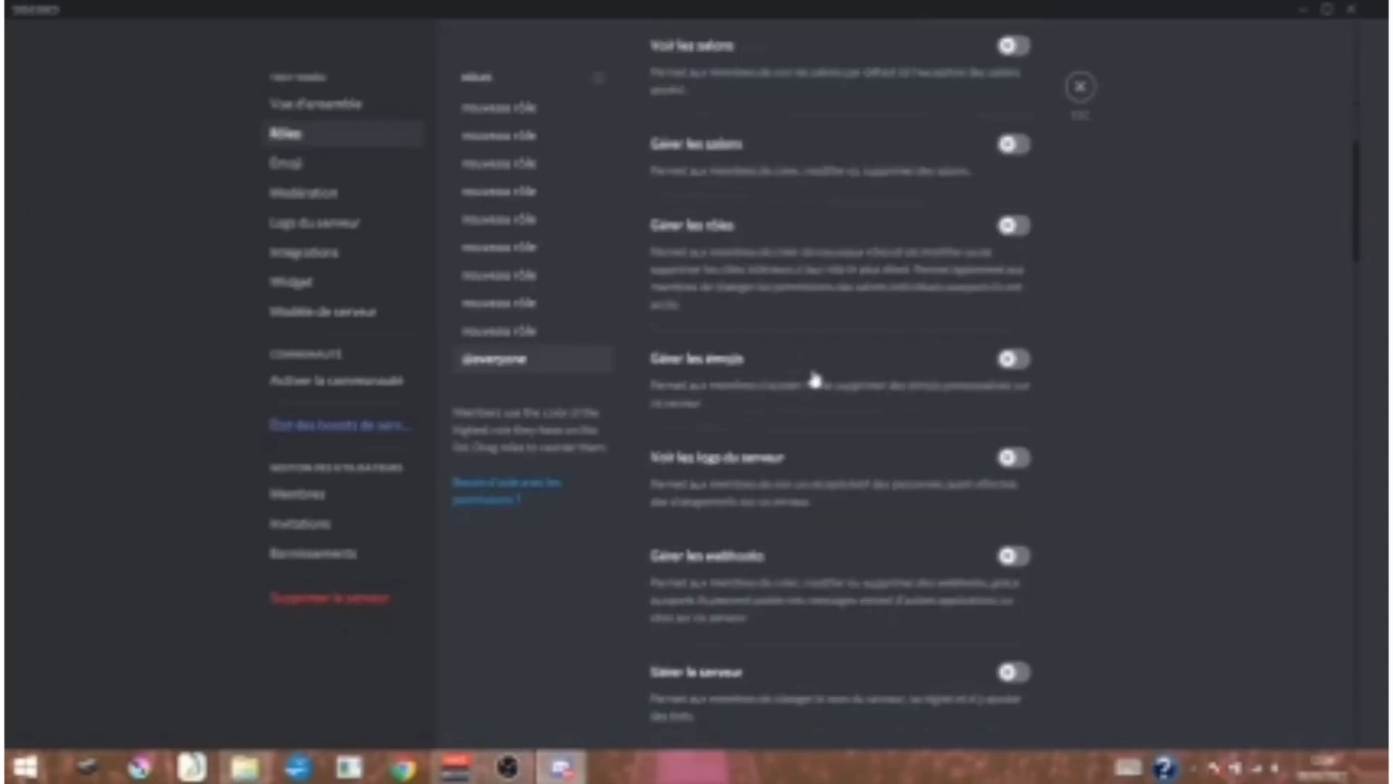
pyautogui.scroll(-5, 815, 379)
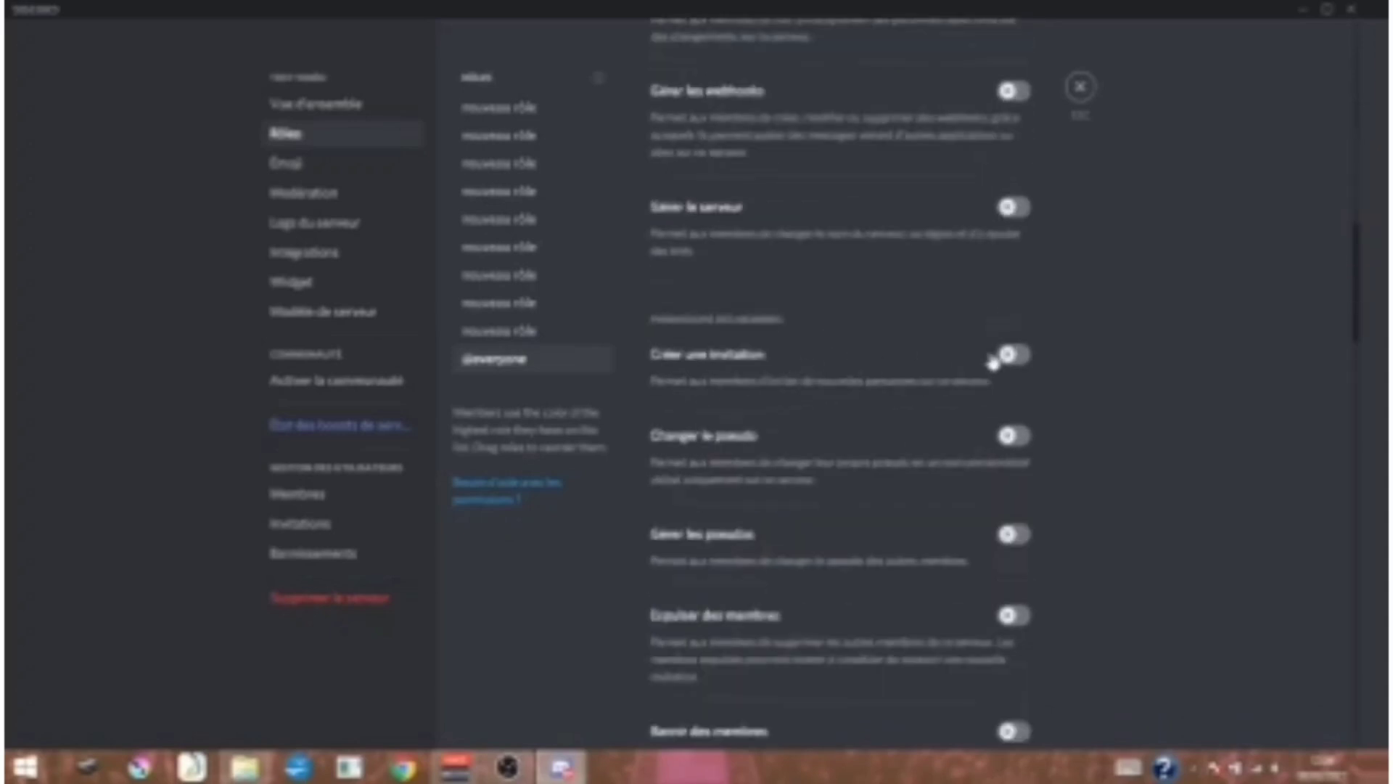
pyautogui.click(1012, 355)
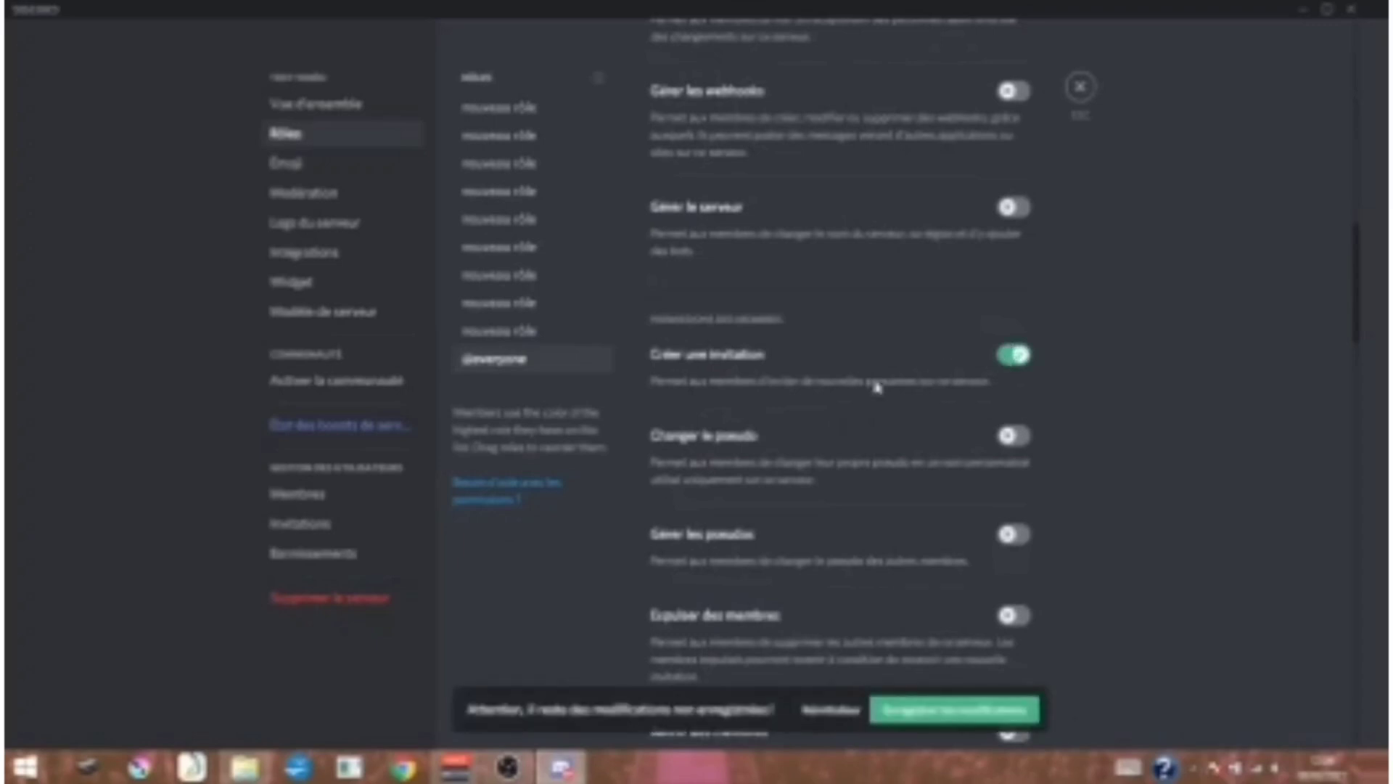
pyautogui.scroll(-8, 899, 381)
pyautogui.click(1015, 460)
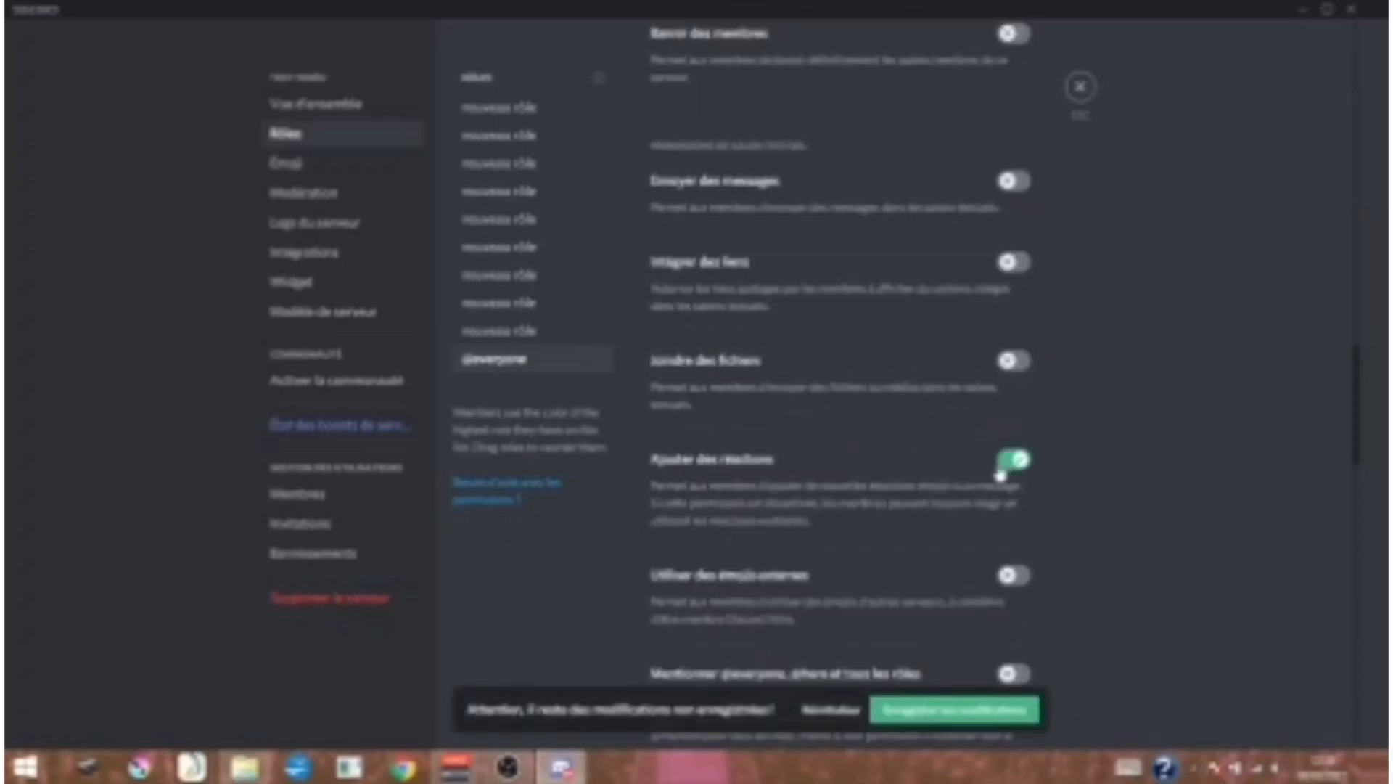
pyautogui.scroll(-3, 820, 544)
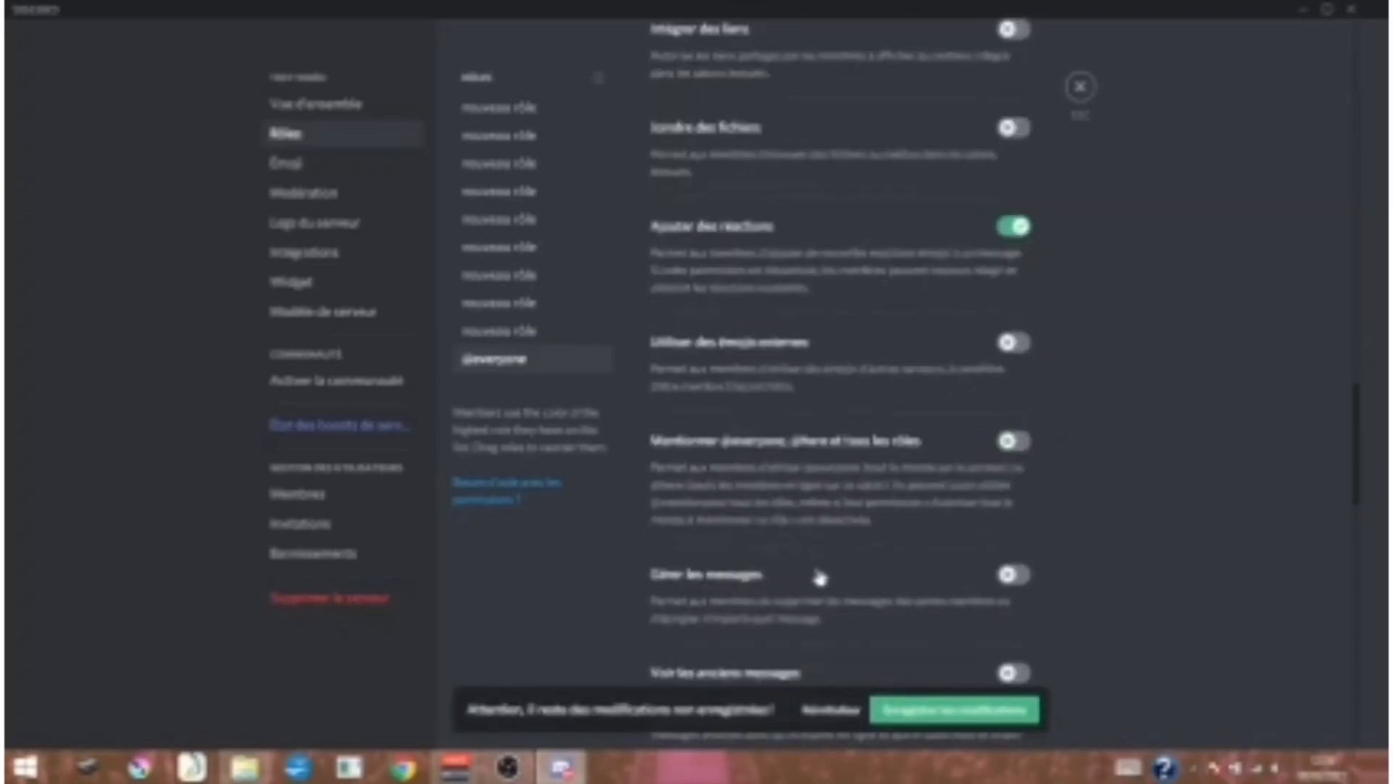
pyautogui.click(1016, 673)
pyautogui.click(977, 714)
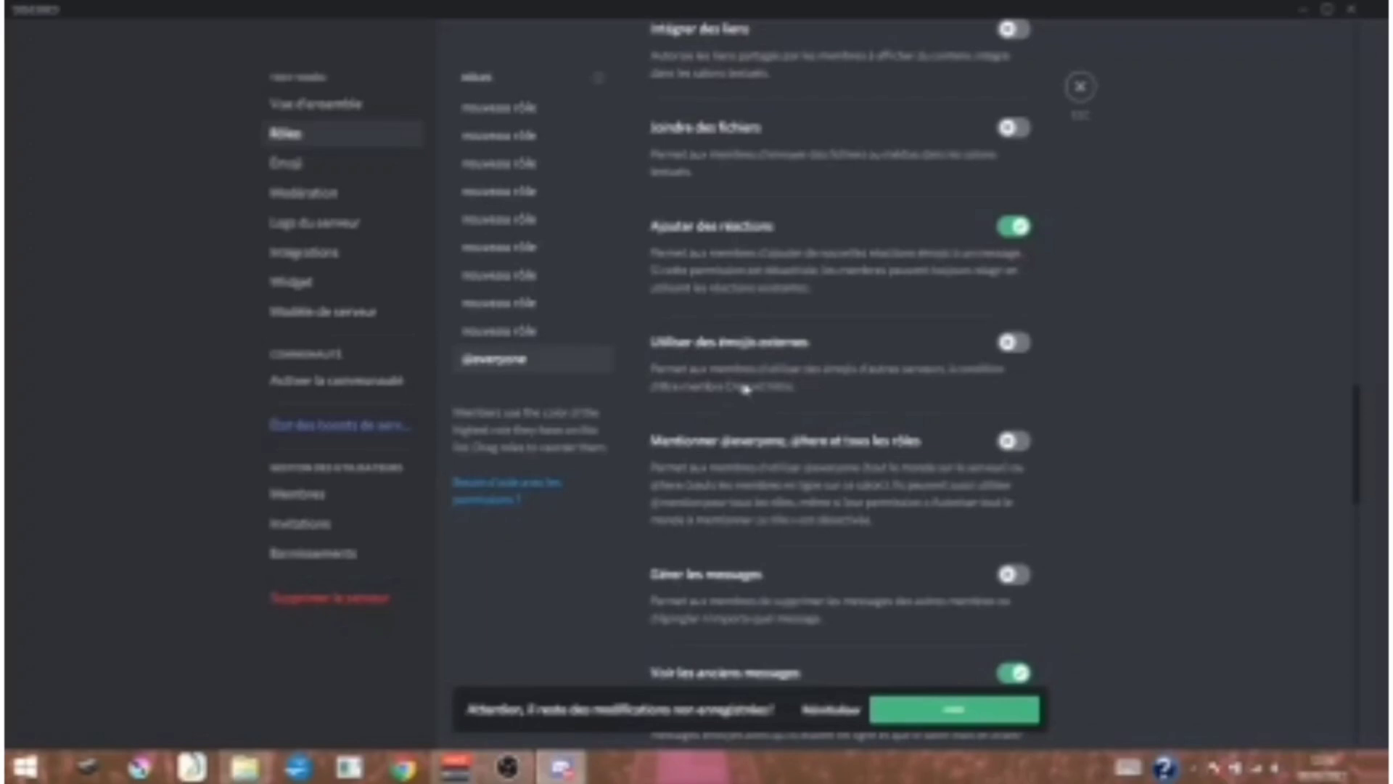
pyautogui.scroll(15, 745, 389)
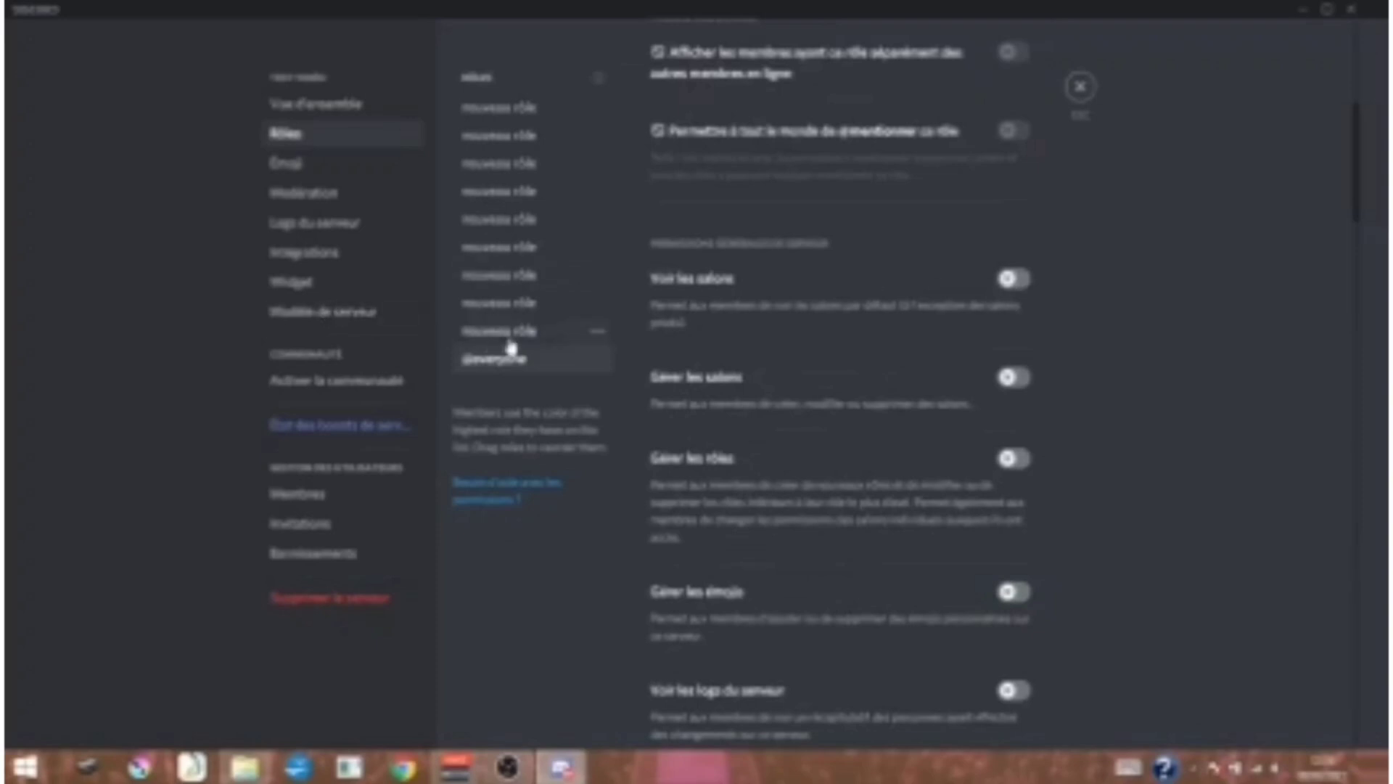
pyautogui.click(550, 341)
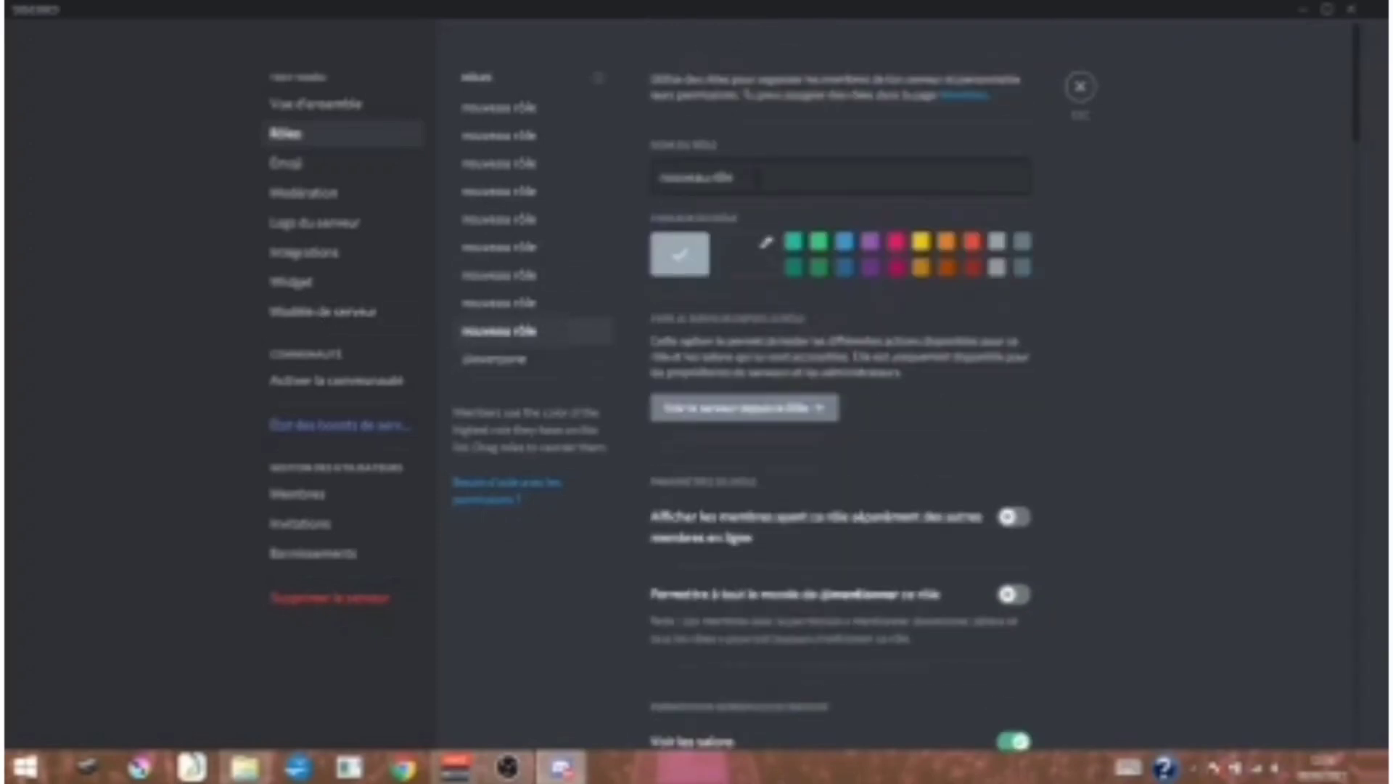
pyautogui.write('fond')
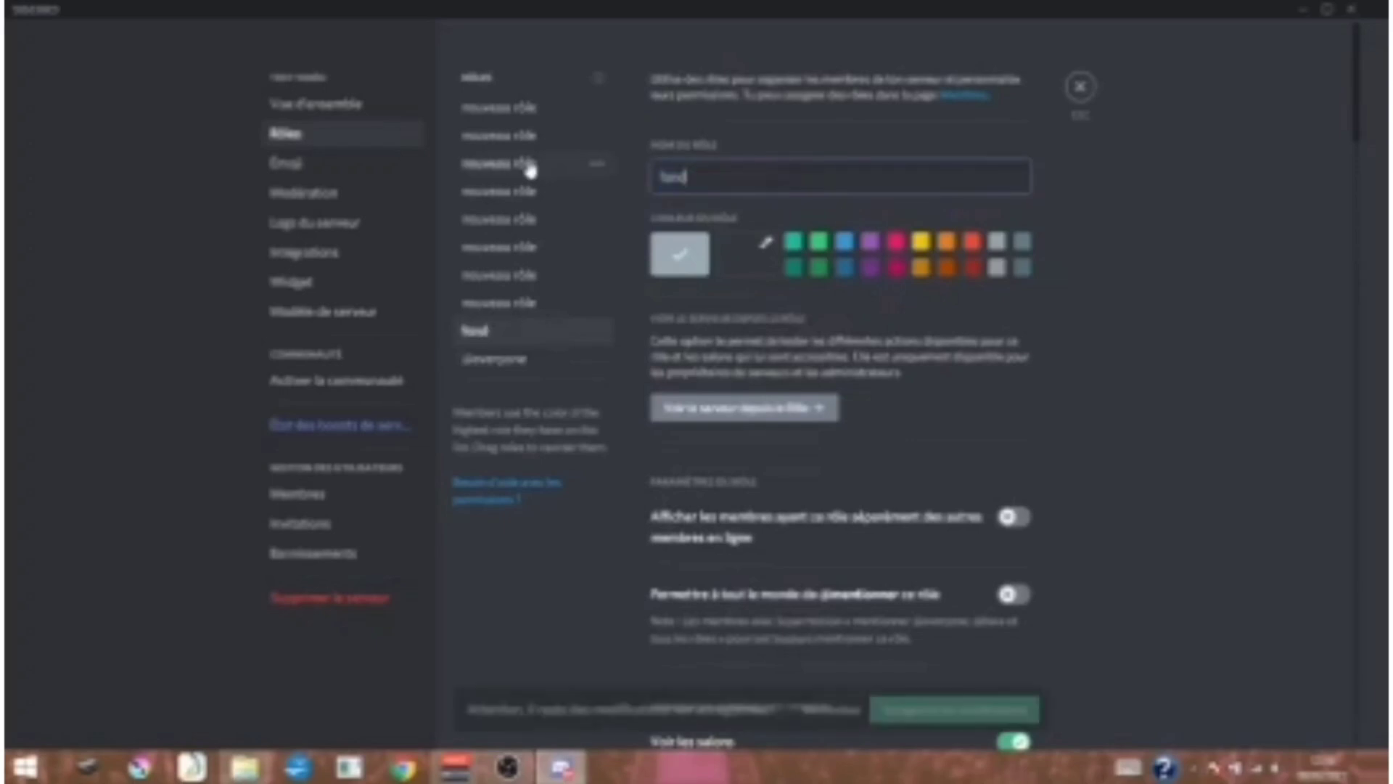
pyautogui.write('ateur')
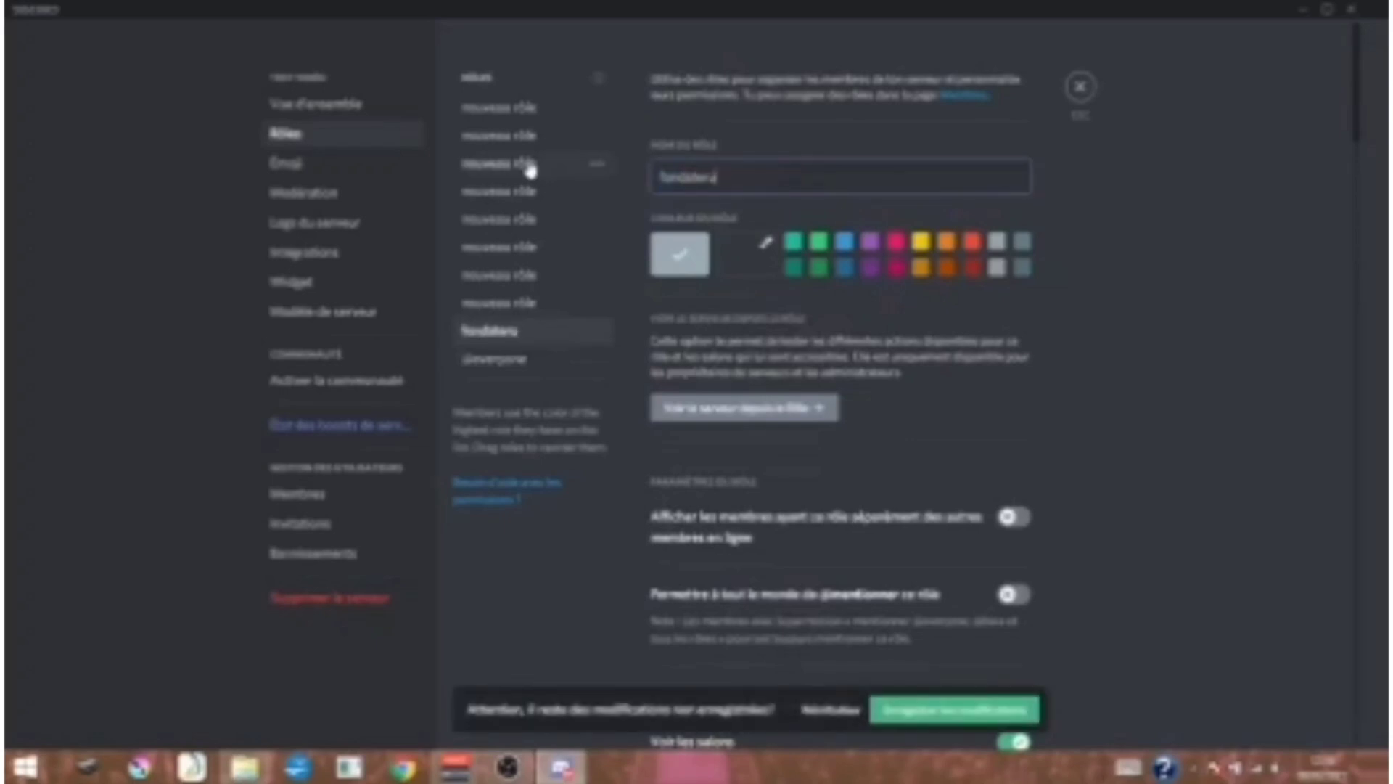
pyautogui.hotkey('ctrl', 'a')
pyautogui.press('BackSpace')
pyautogui.write('comm')
pyautogui.scroll(-15, 749, 289)
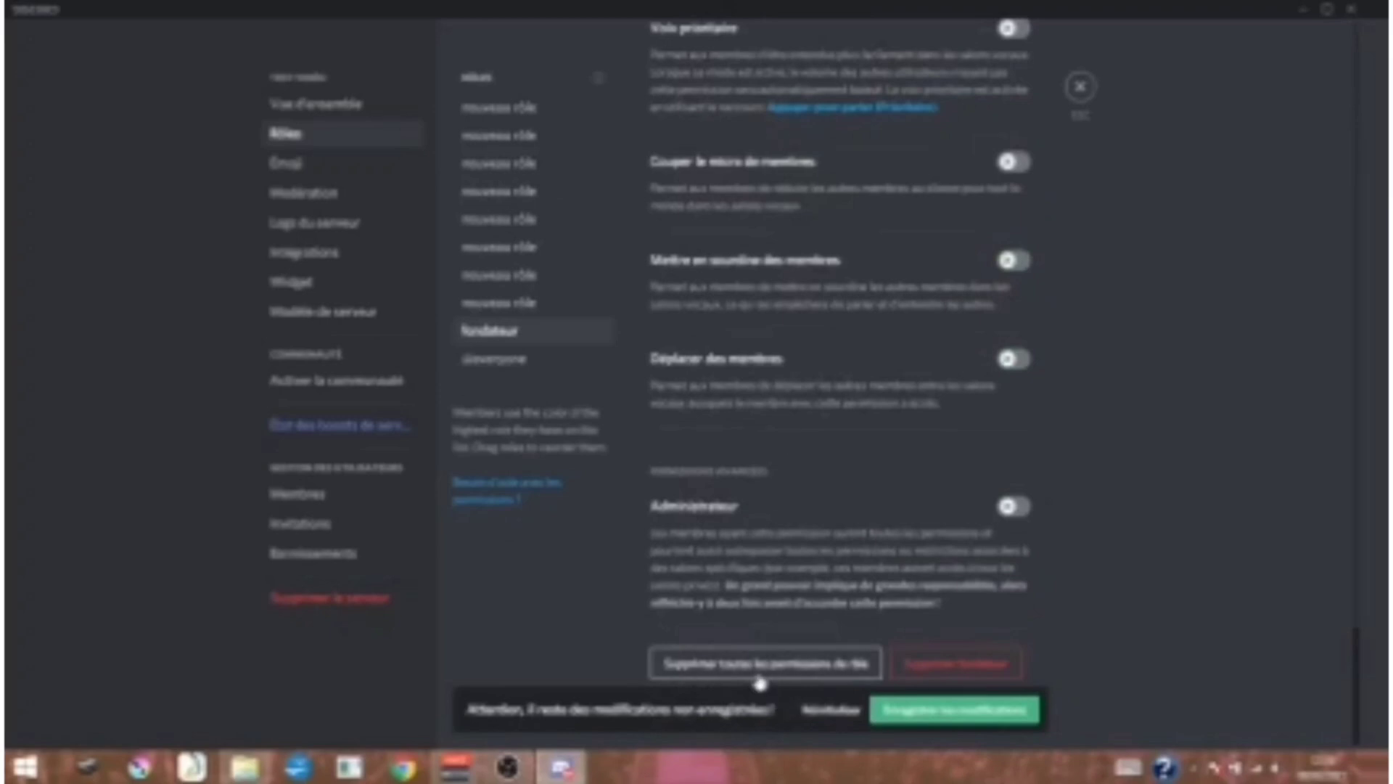
pyautogui.scroll(15, 753, 624)
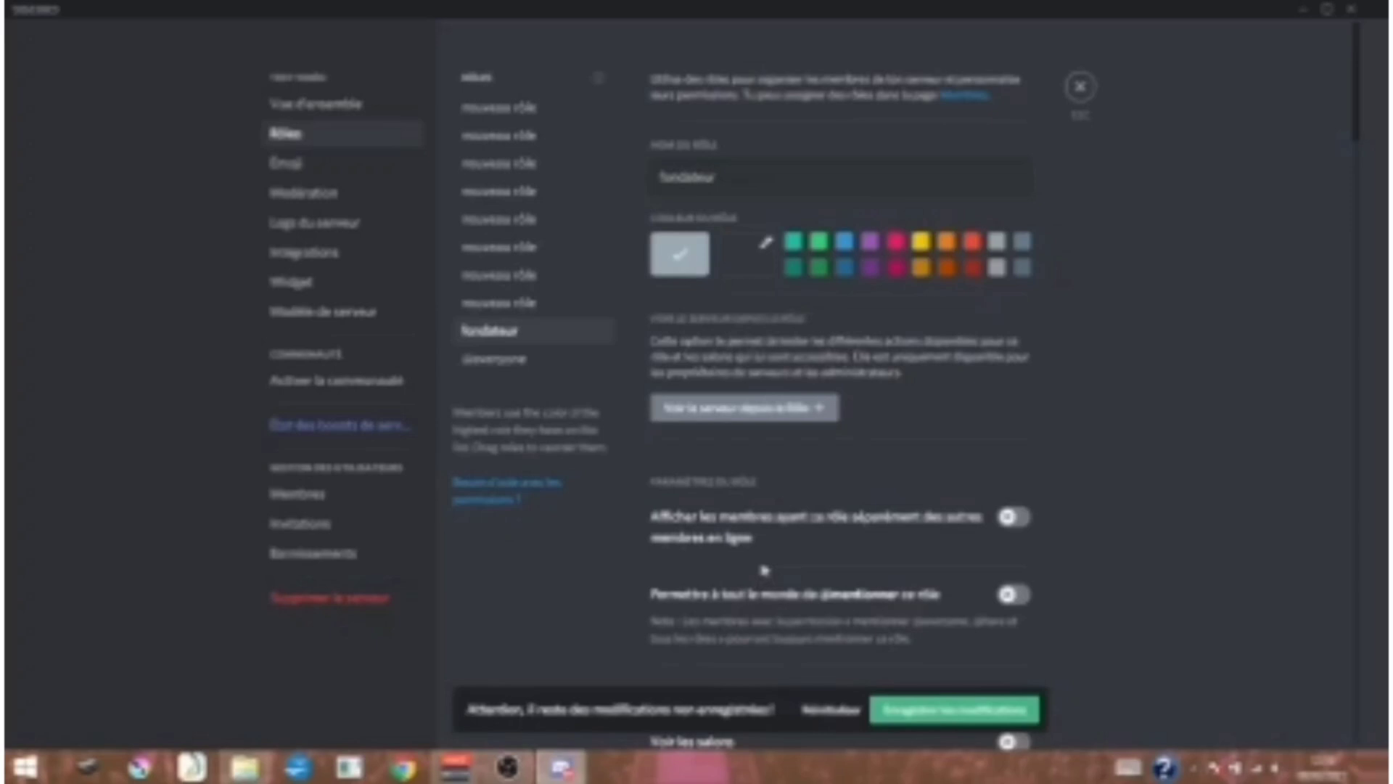
# - Rename the new role directly above co fondateur as modérateur
pyautogui.click(501, 275)
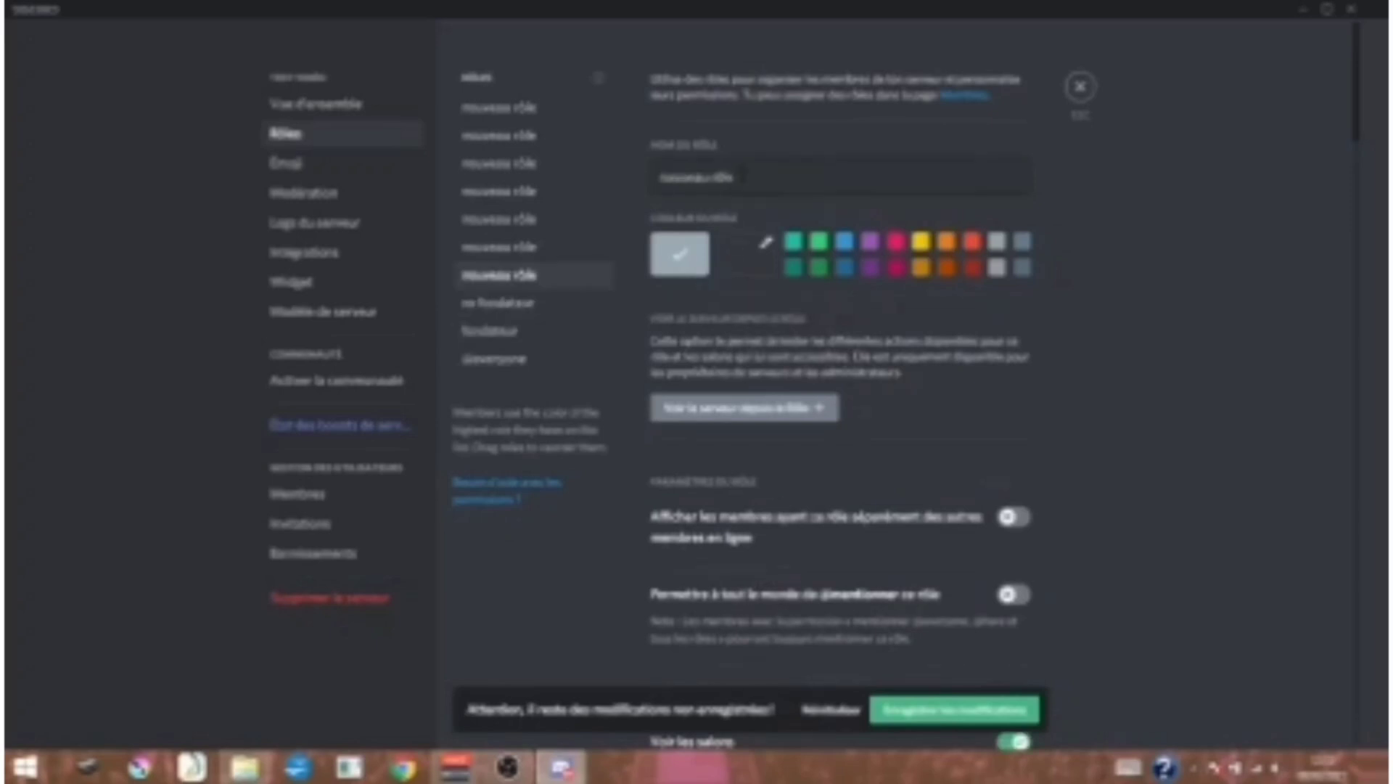
pyautogui.moveTo(733, 176); pyautogui.dragTo(659, 176)
pyautogui.write('modérateur')
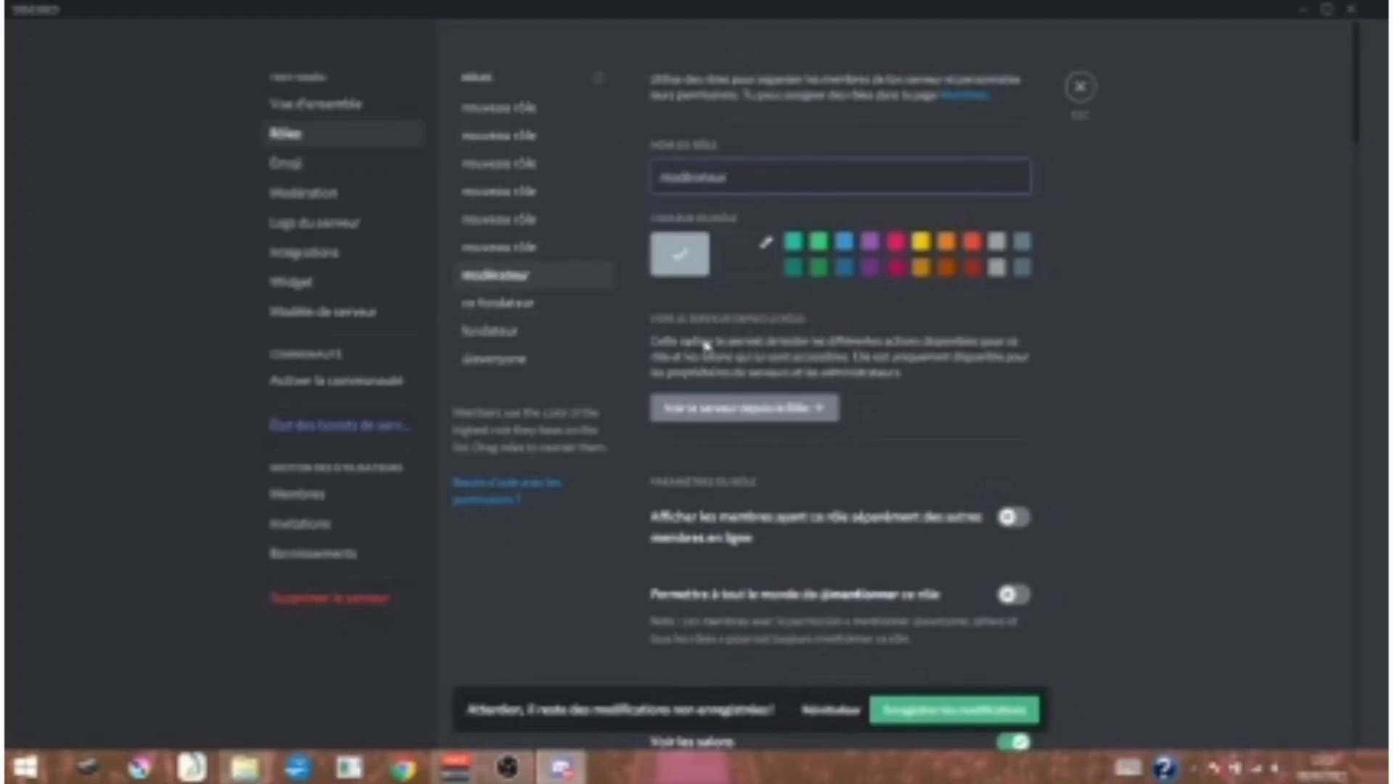
pyautogui.scroll(-3, 705, 345)
pyautogui.click(1007, 290)
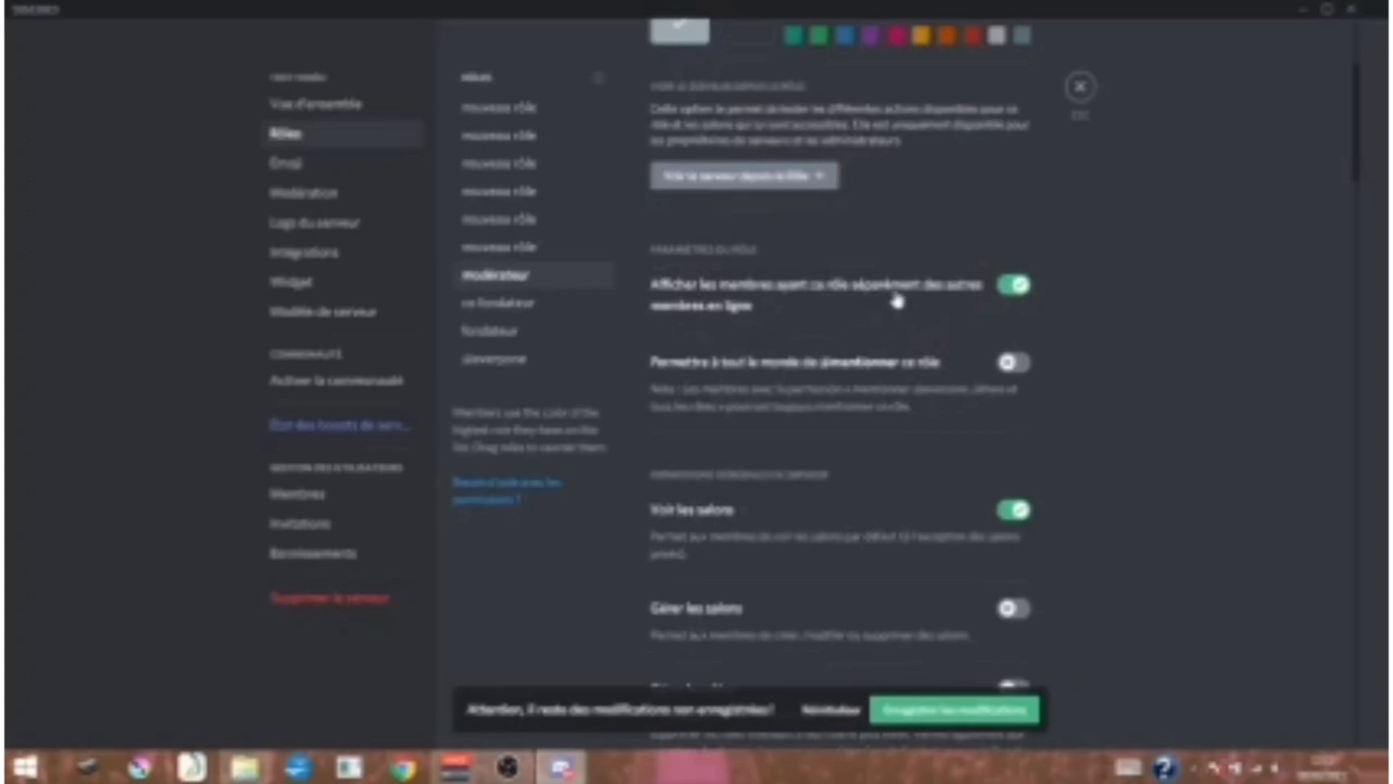
pyautogui.click(1014, 363)
# - Grant modérateur the permissions Gérer les rôles, Voir les logs du serveur, Expulser des membres and Gérer les messages
pyautogui.scroll(-6, 717, 396)
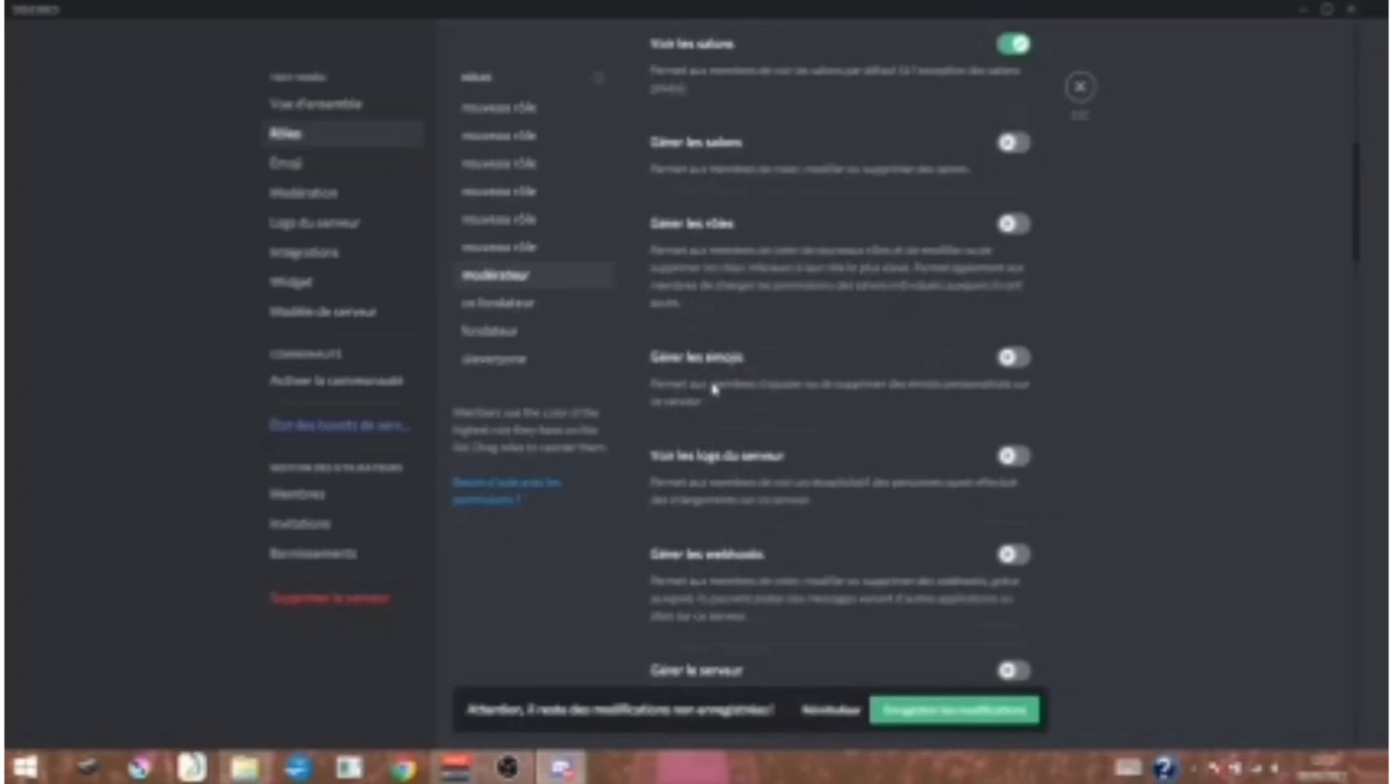
pyautogui.click(1014, 225)
pyautogui.scroll(-3, 833, 320)
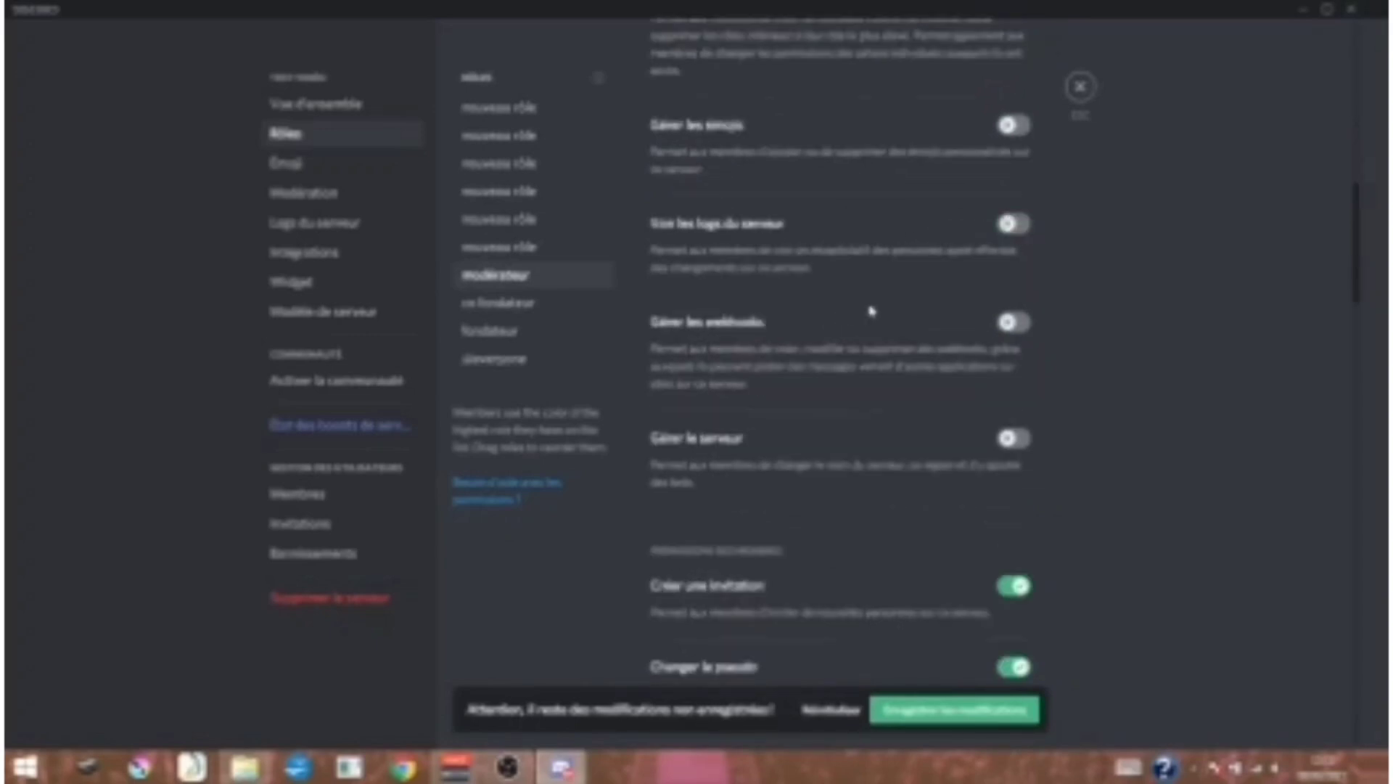
pyautogui.click(1023, 226)
pyautogui.scroll(-5, 944, 488)
pyautogui.click(1014, 384)
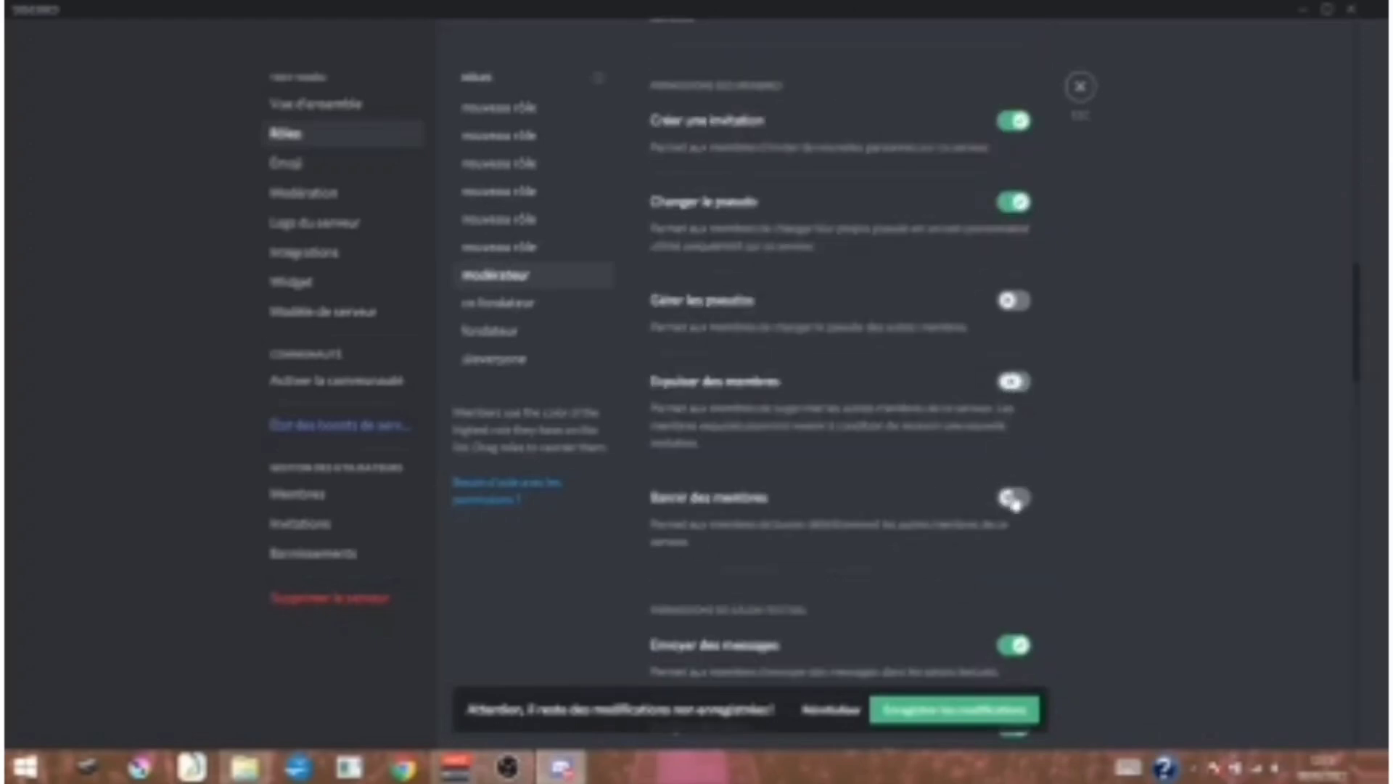
pyautogui.scroll(-8, 1014, 341)
pyautogui.click(1012, 344)
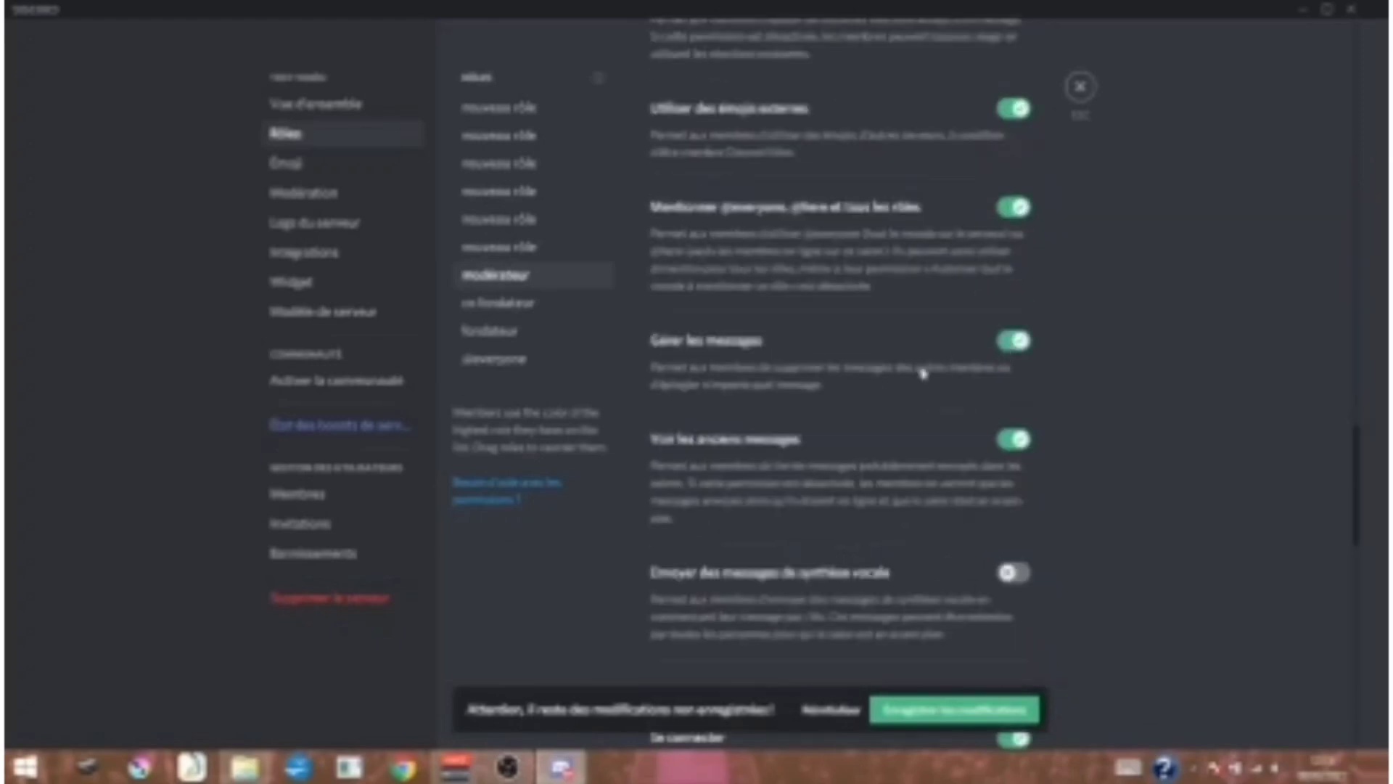
# - Grant modérateur the voice permissions Déplacer des membres, Mettre en sourdine des membres, Couper le micro de membres and Voix prioritaire
pyautogui.scroll(-3, 871, 374)
pyautogui.scroll(-3, 907, 363)
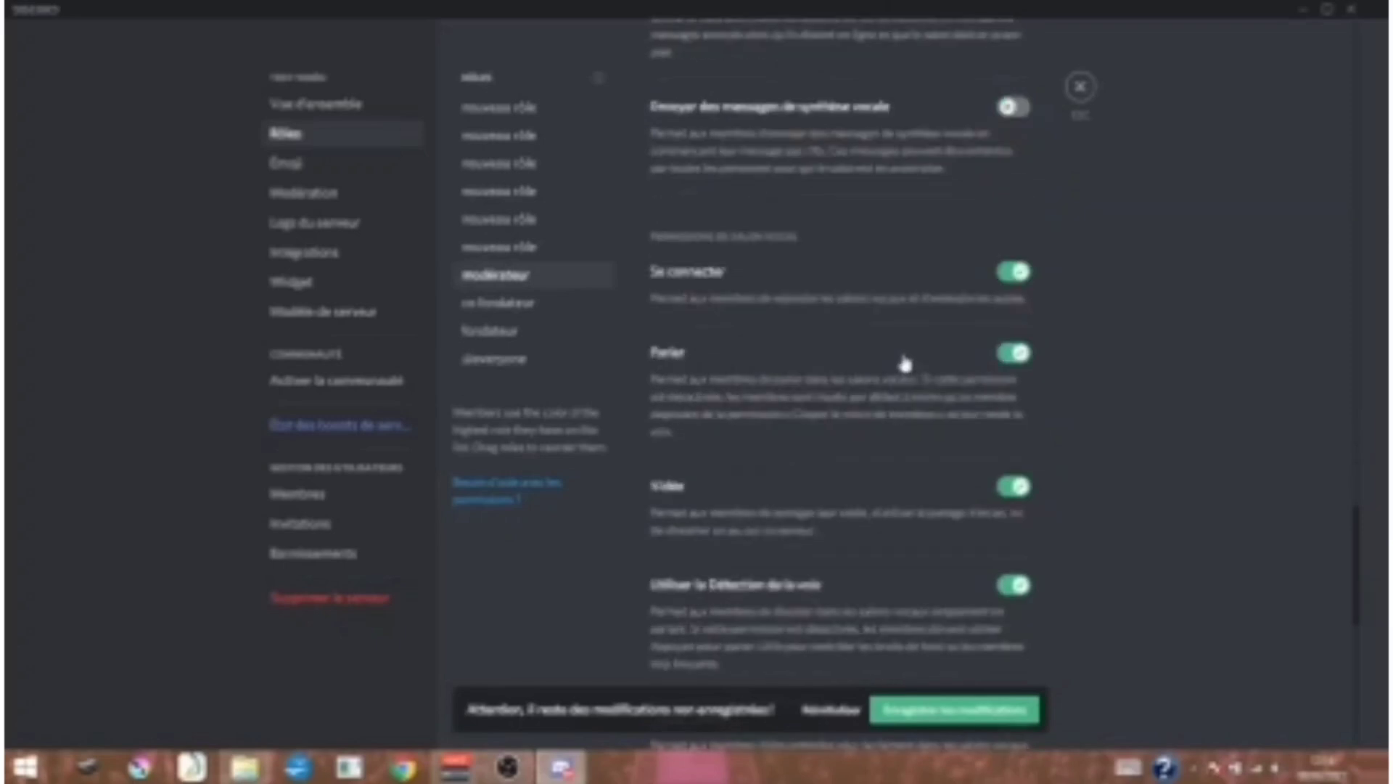
pyautogui.scroll(-8, 1014, 363)
pyautogui.click(1014, 361)
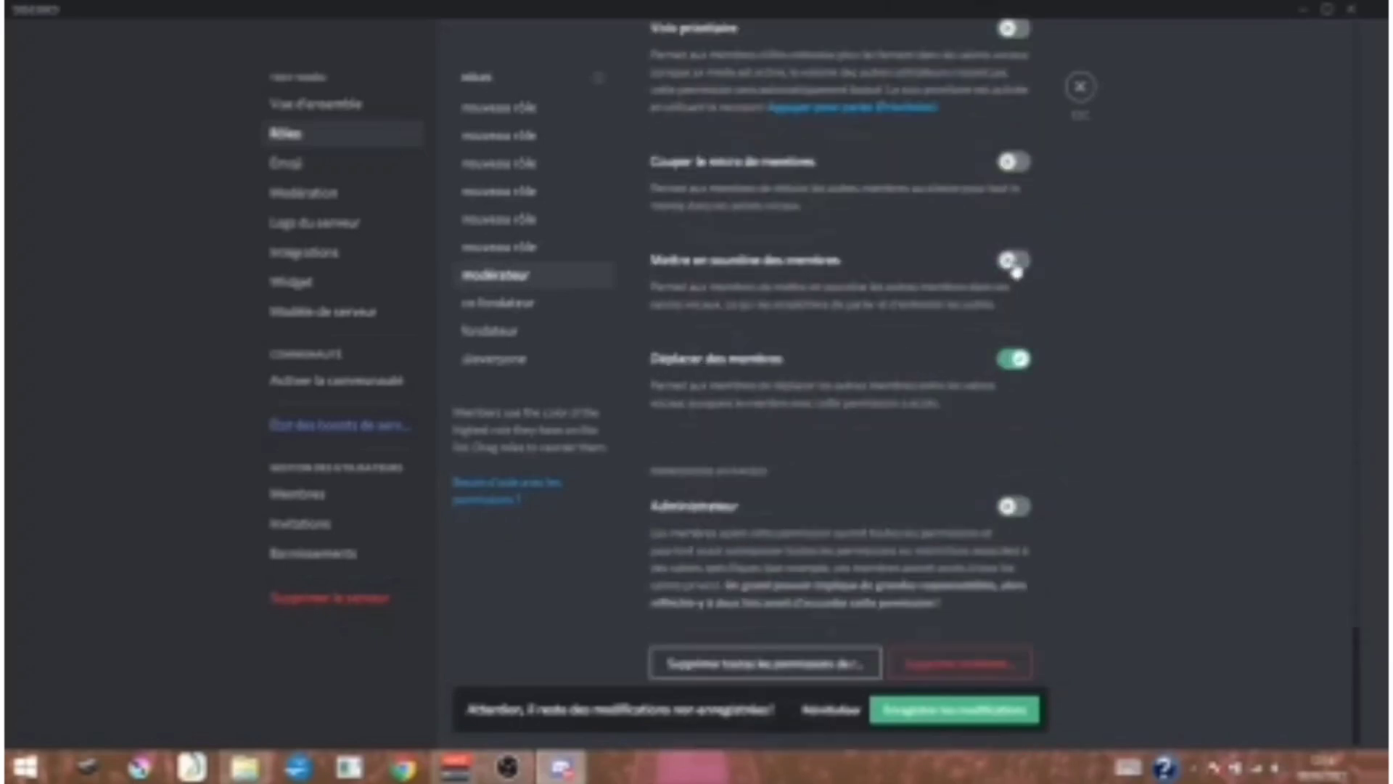
pyautogui.click(1016, 262)
pyautogui.click(1019, 171)
pyautogui.scroll(3, 864, 265)
pyautogui.click(1011, 263)
# - Rename the new role directly above modérateur as apprenti modérateur
pyautogui.scroll(12, 728, 254)
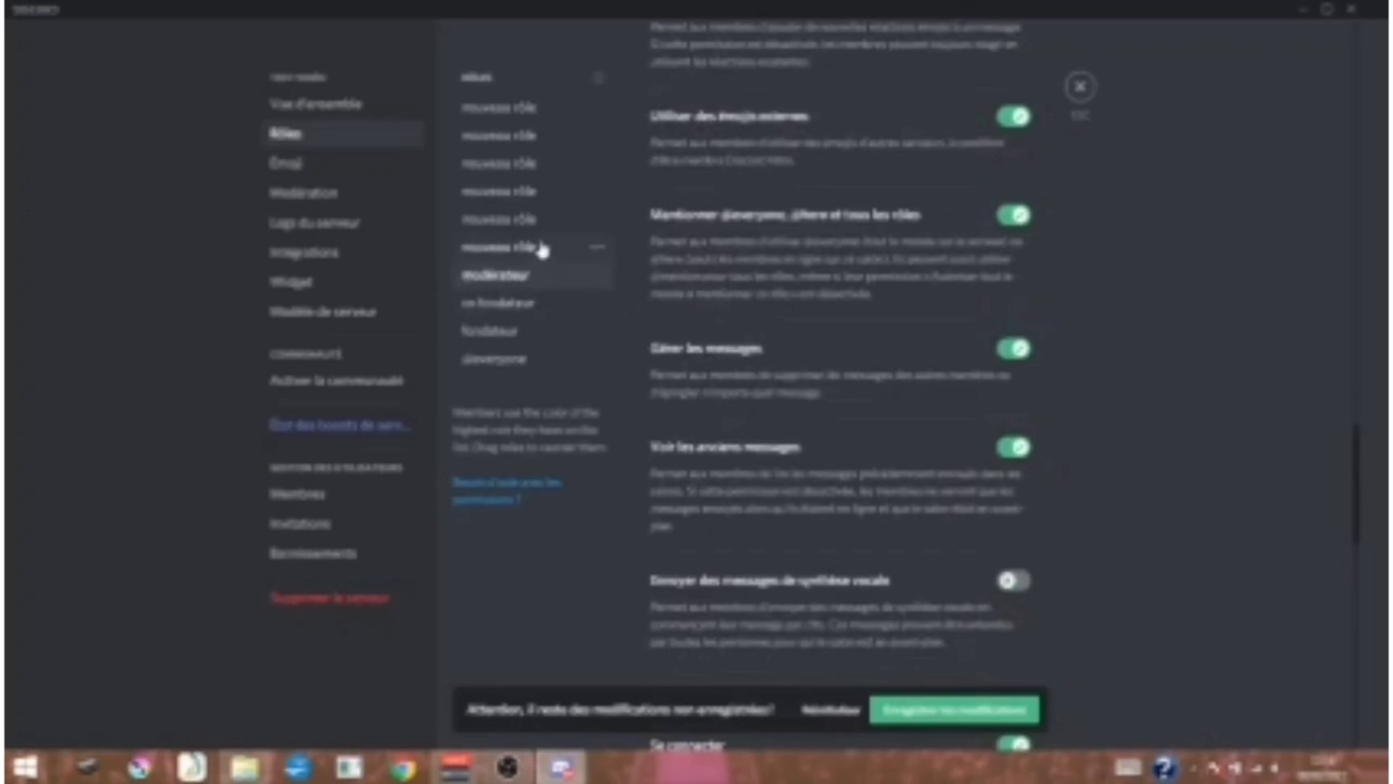
pyautogui.click(542, 250)
pyautogui.scroll(10, 892, 348)
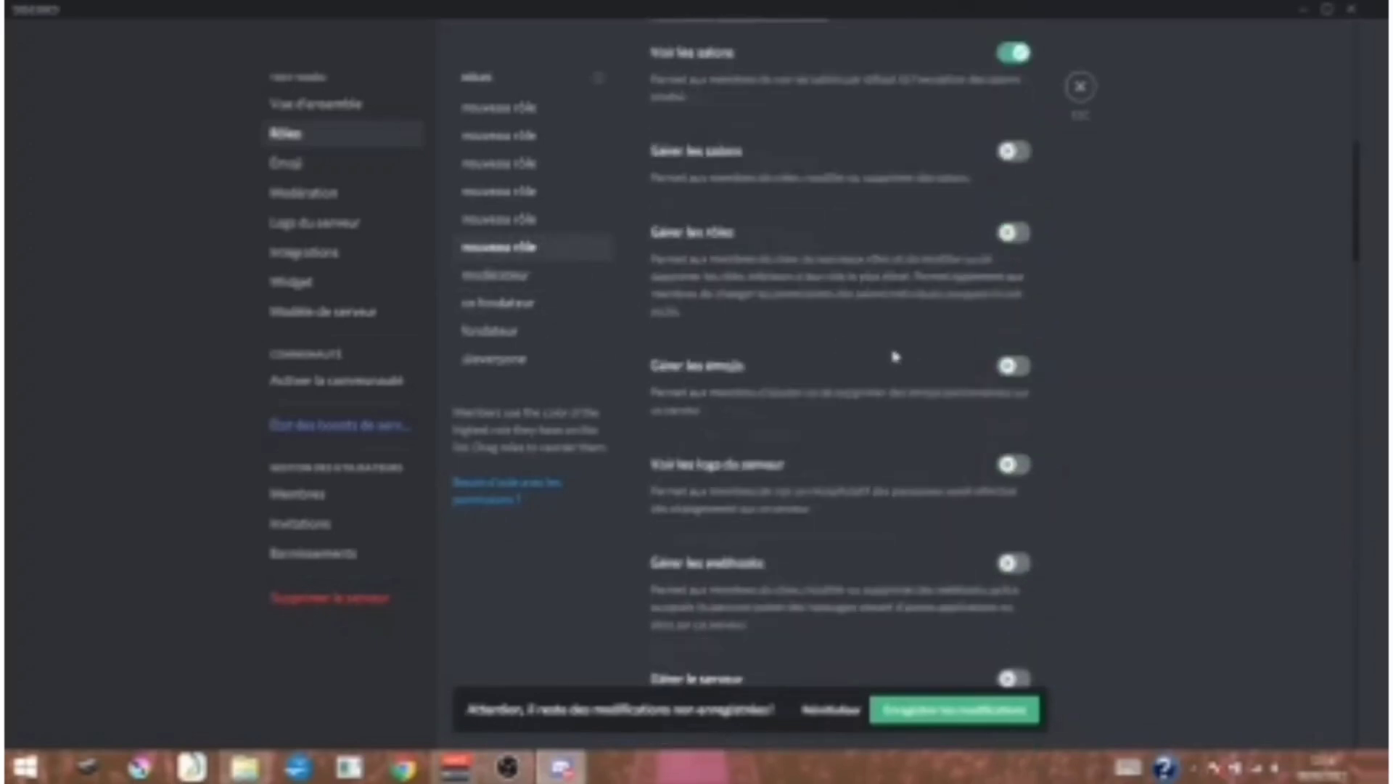
pyautogui.moveTo(798, 177); pyautogui.dragTo(438, 180)
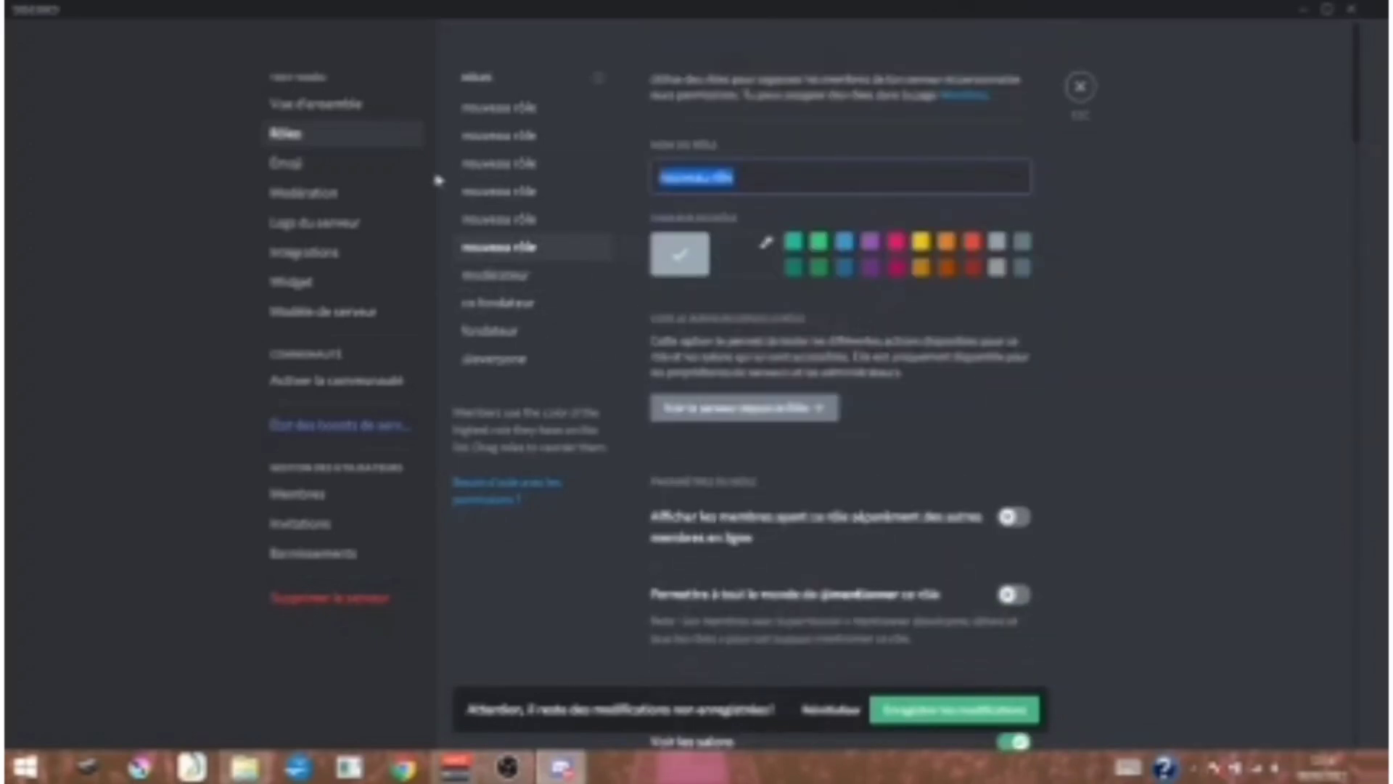
pyautogui.write('apprenti')
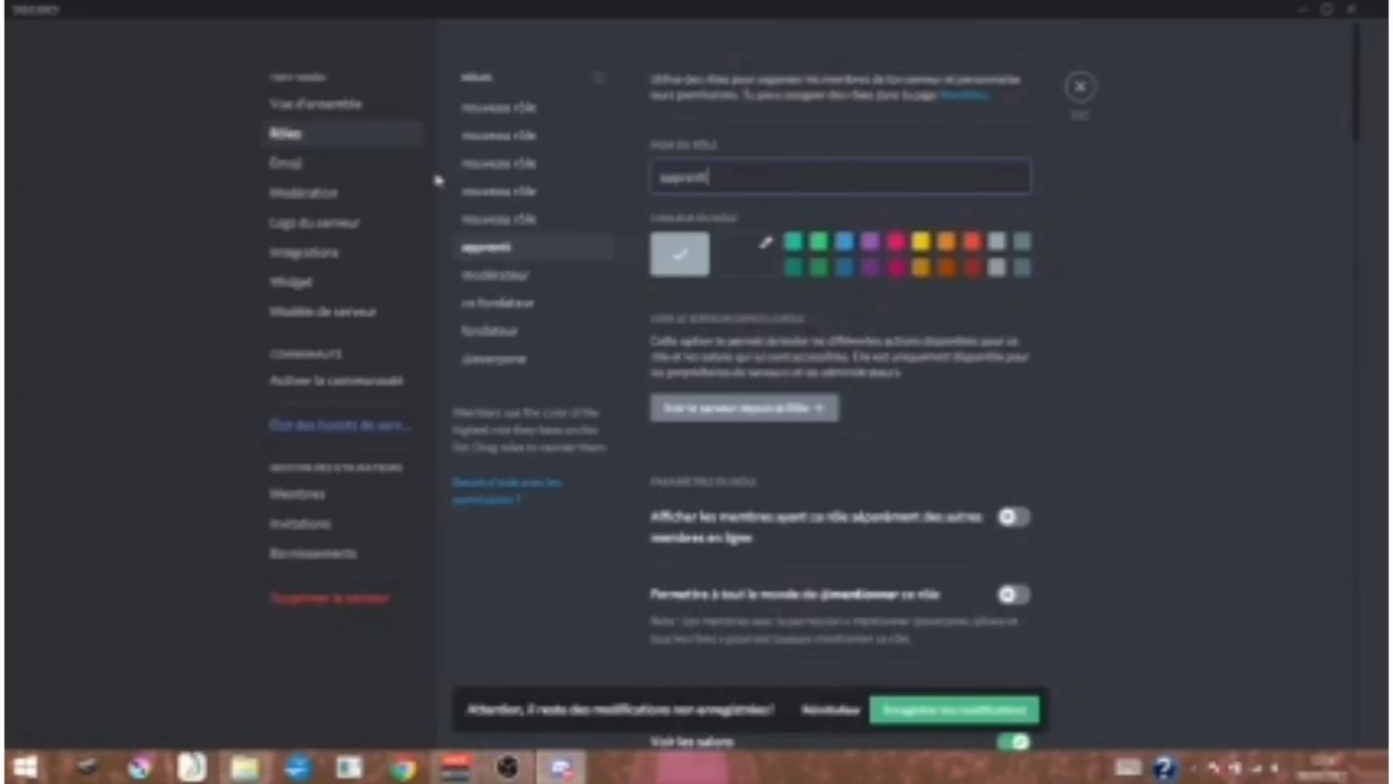
pyautogui.write(' modérateur')
pyautogui.scroll(-3, 1001, 304)
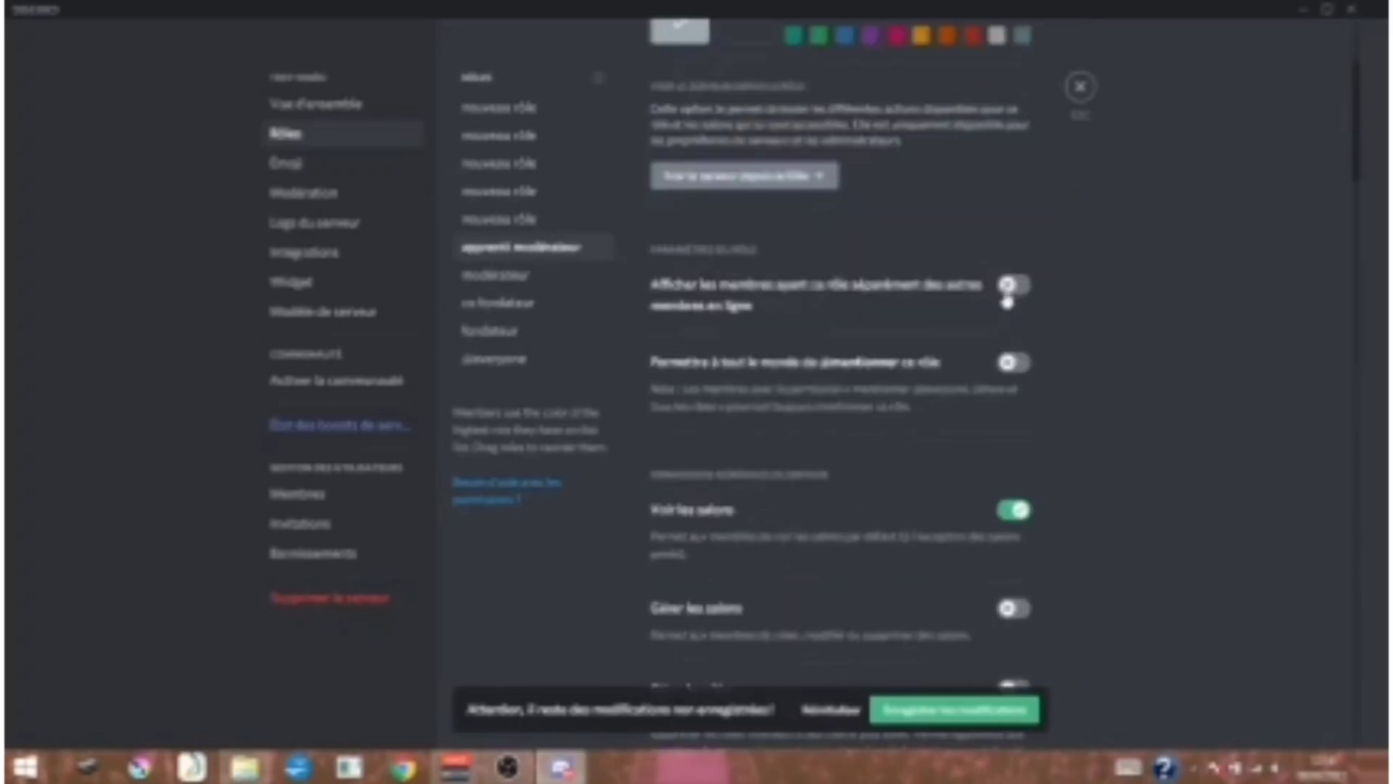
pyautogui.click(1014, 286)
pyautogui.click(1015, 364)
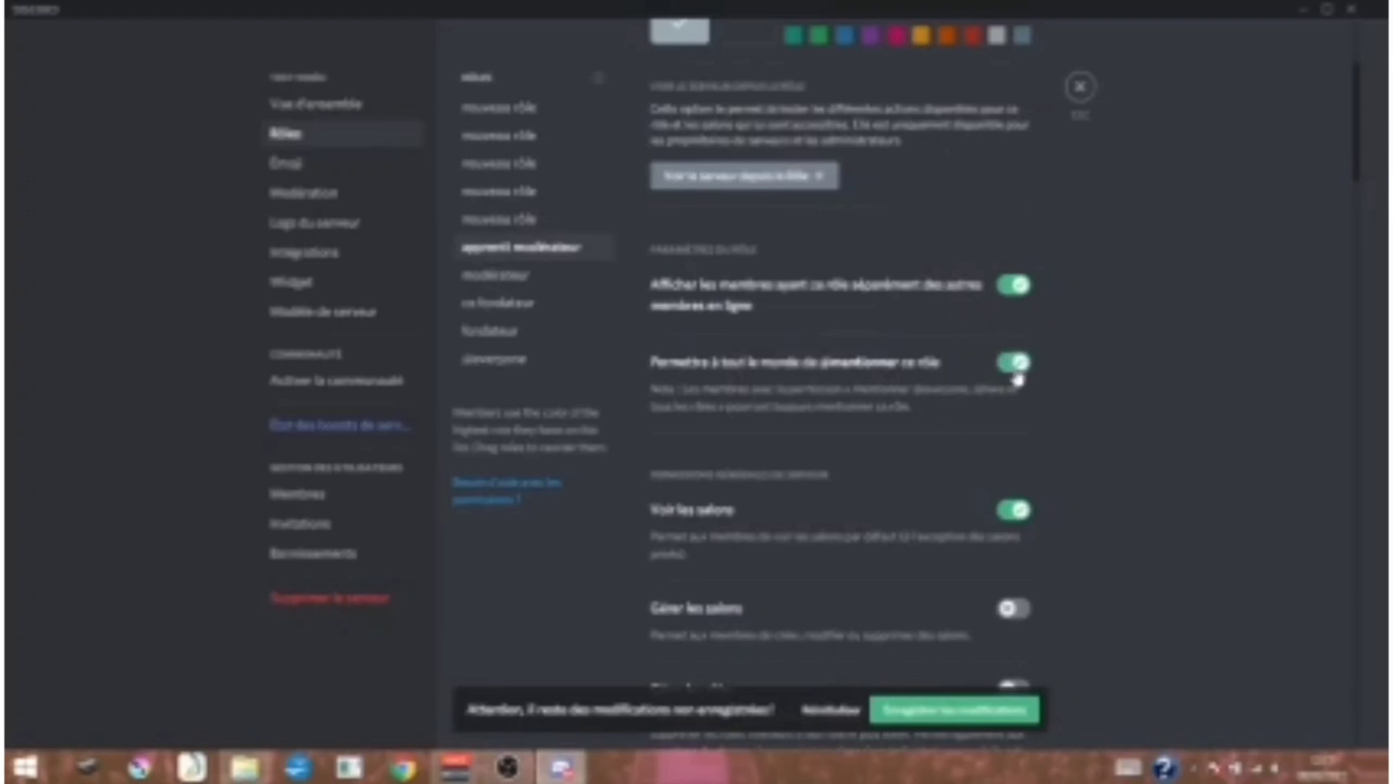
# - Grant apprenti modérateur the permissions Gérer les rôles, Voir les logs du serveur, Gérer les pseudos, Expulser des membres and Gérer les messages
pyautogui.scroll(-6, 994, 373)
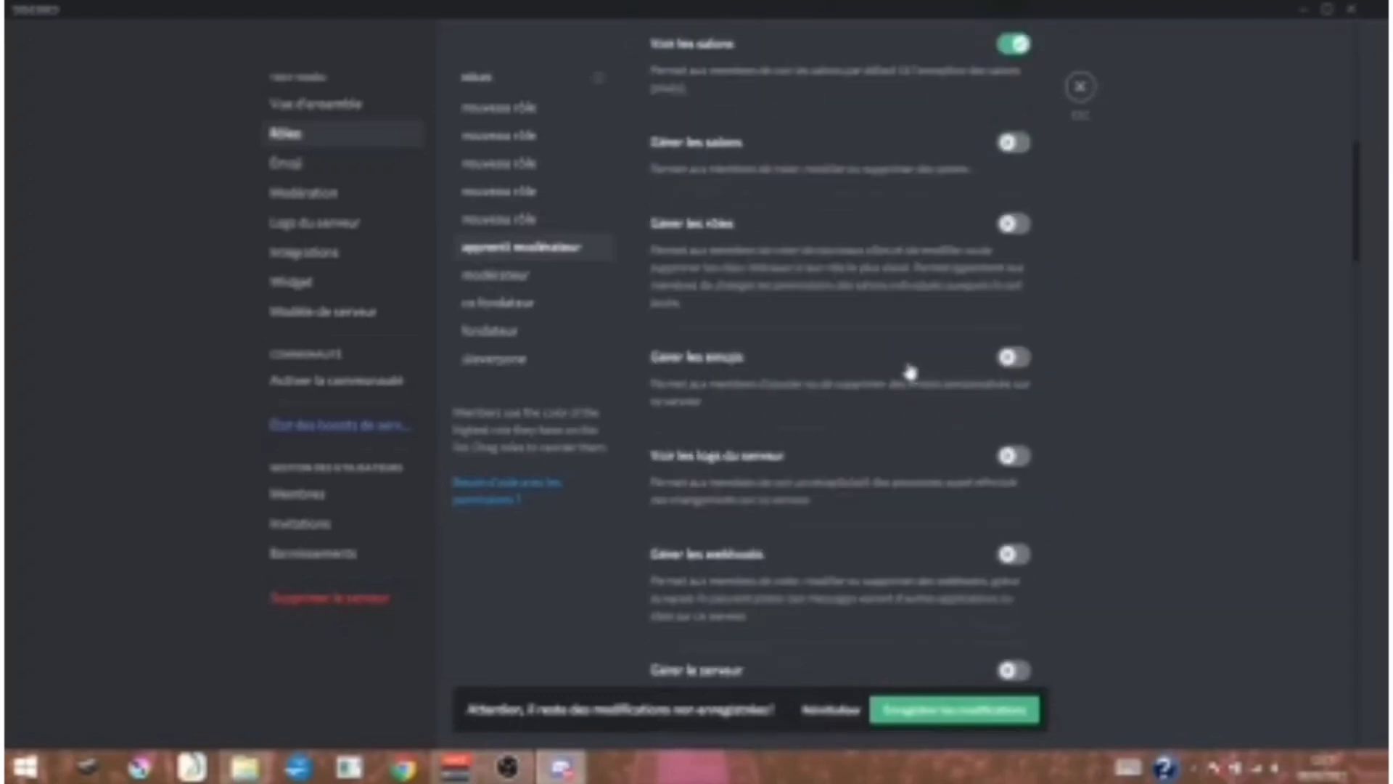
pyautogui.click(1014, 225)
pyautogui.scroll(-3, 889, 310)
pyautogui.click(1014, 225)
pyautogui.scroll(-6, 833, 367)
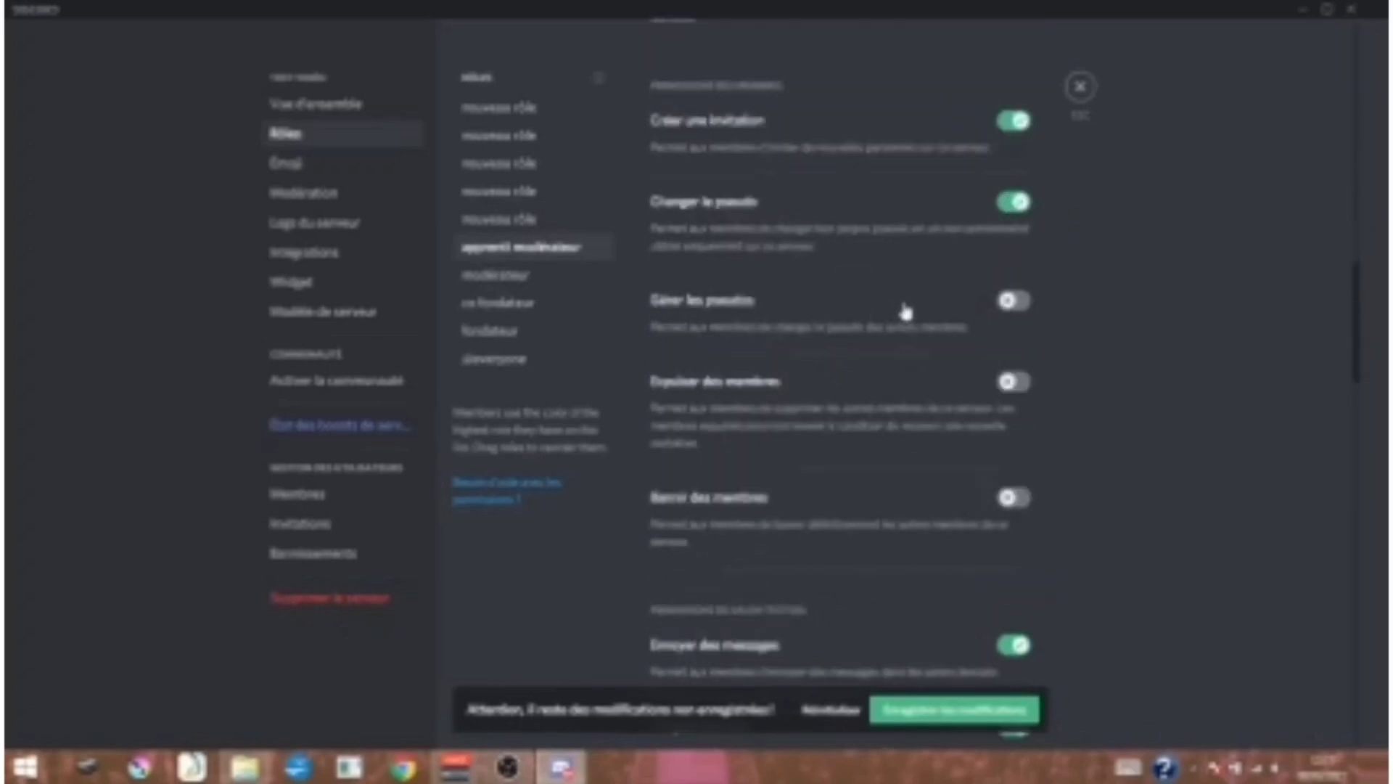
pyautogui.click(1012, 304)
pyautogui.click(1016, 383)
pyautogui.scroll(-8, 943, 334)
pyautogui.click(1013, 340)
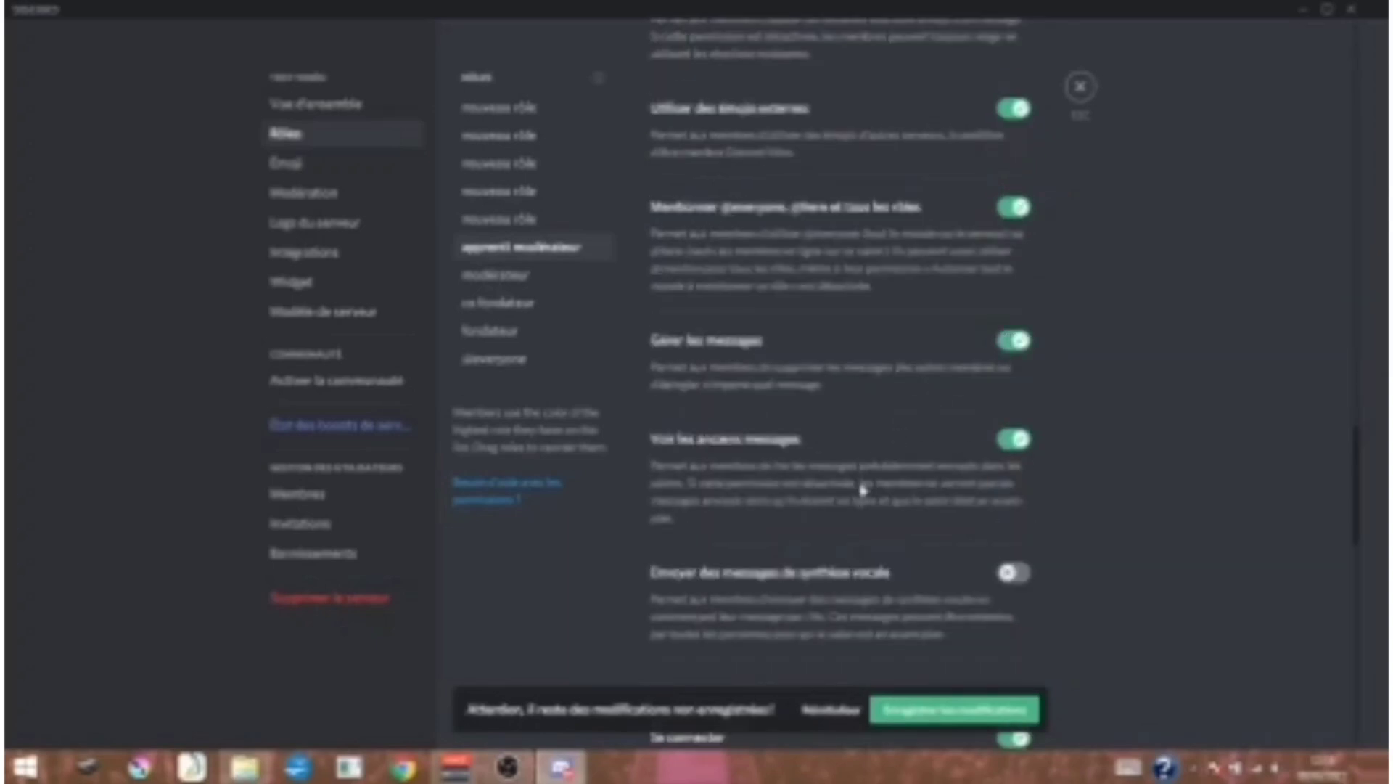
# - Let apprenti modérateur mute (Couper le micro), deafen (Mettre en sourdine) and move (Déplacer) members, and save the changes
pyautogui.scroll(-10, 860, 487)
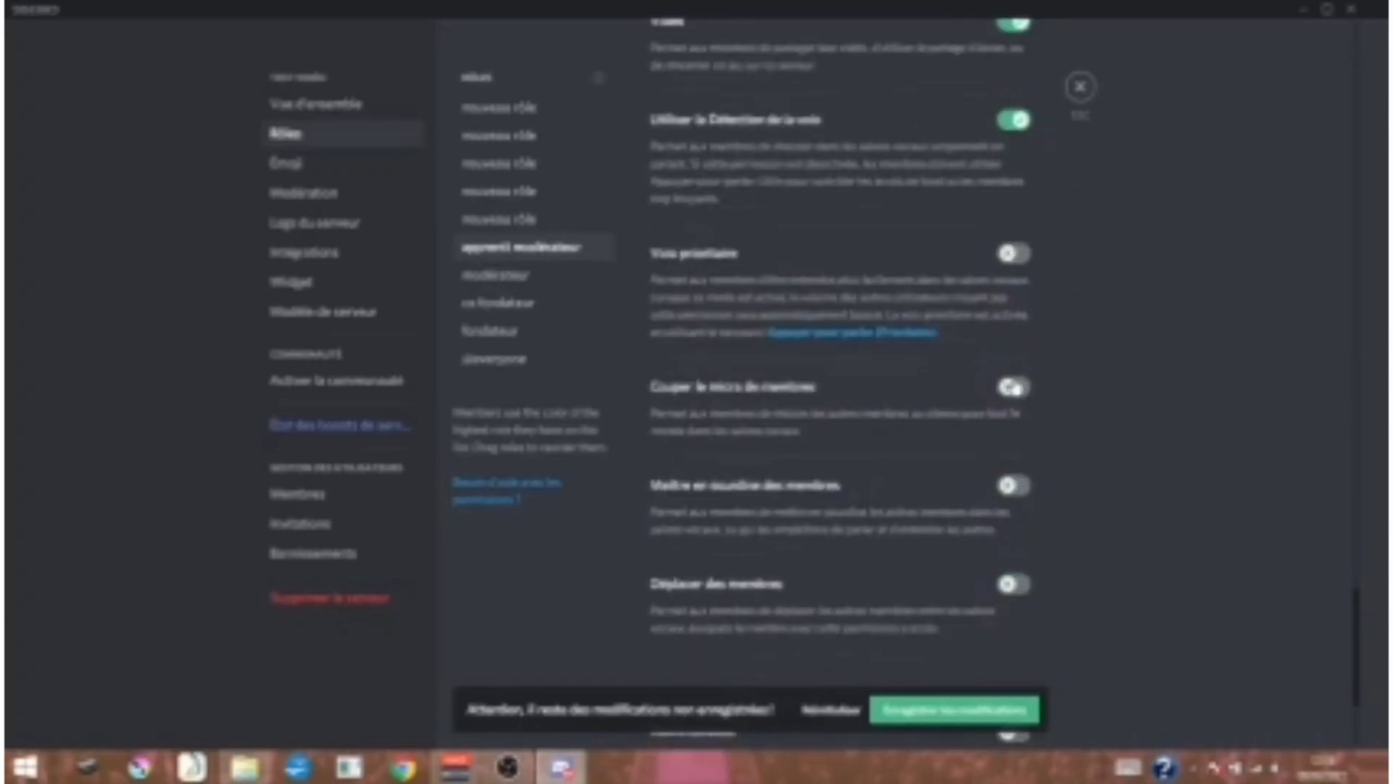
pyautogui.click(1013, 386)
pyautogui.click(1013, 485)
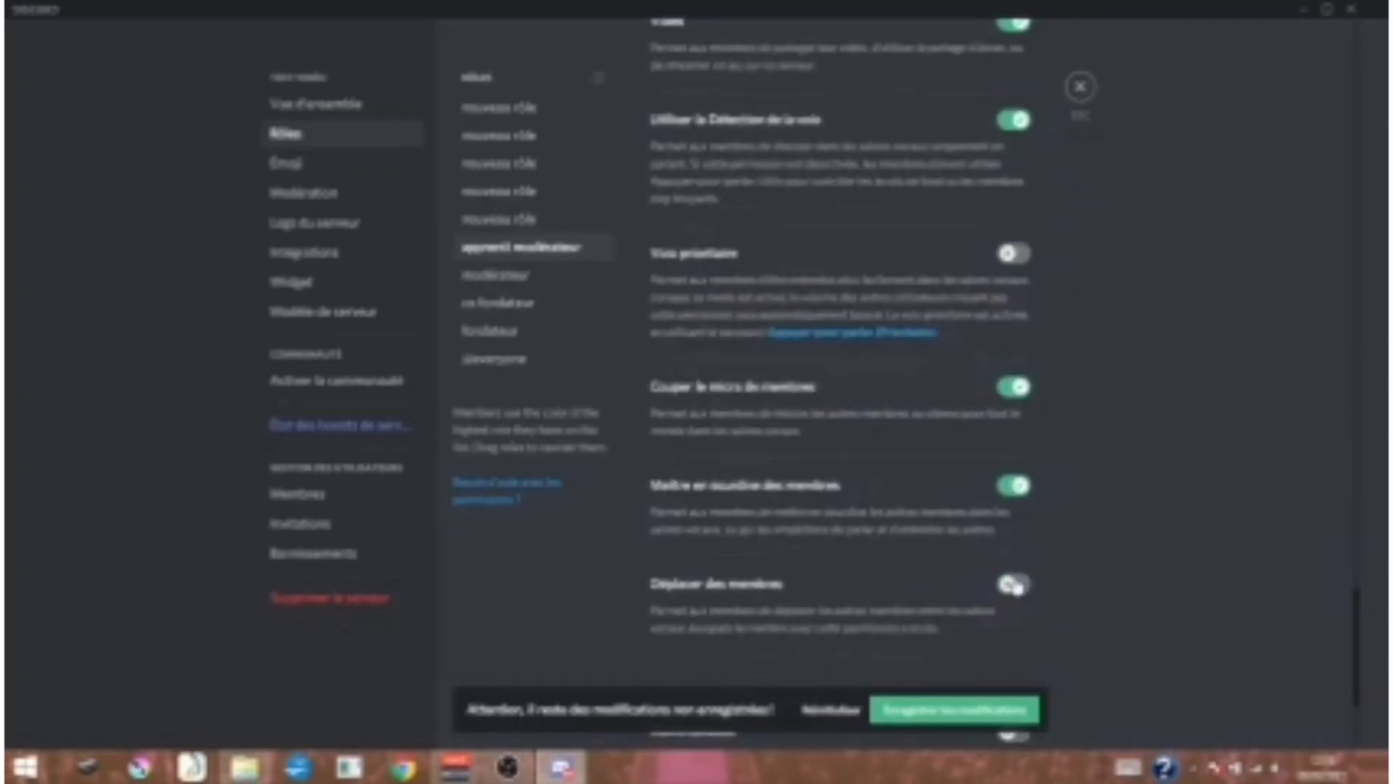
pyautogui.click(1010, 585)
pyautogui.click(947, 715)
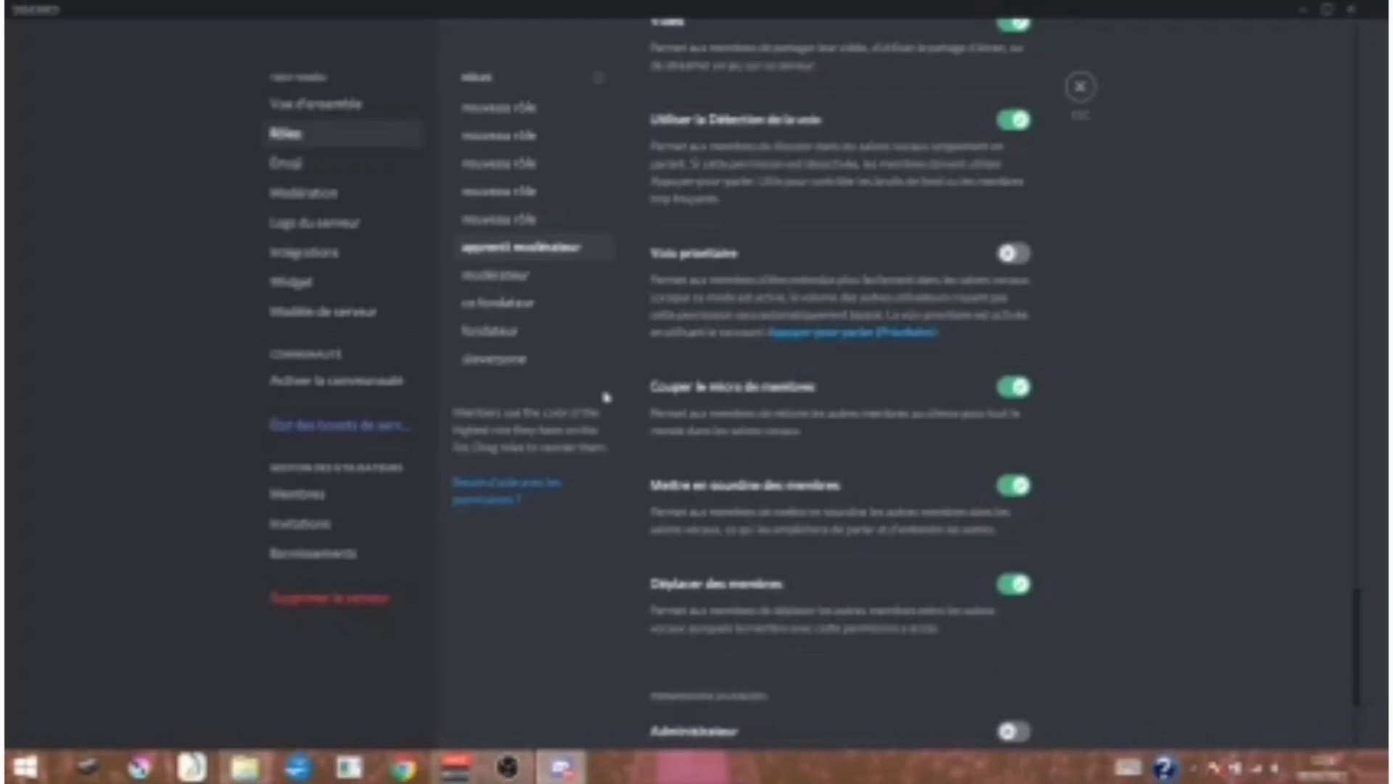
# - Rename the new role directly above apprenti modérateur as membre
pyautogui.click(493, 221)
pyautogui.scroll(10, 804, 406)
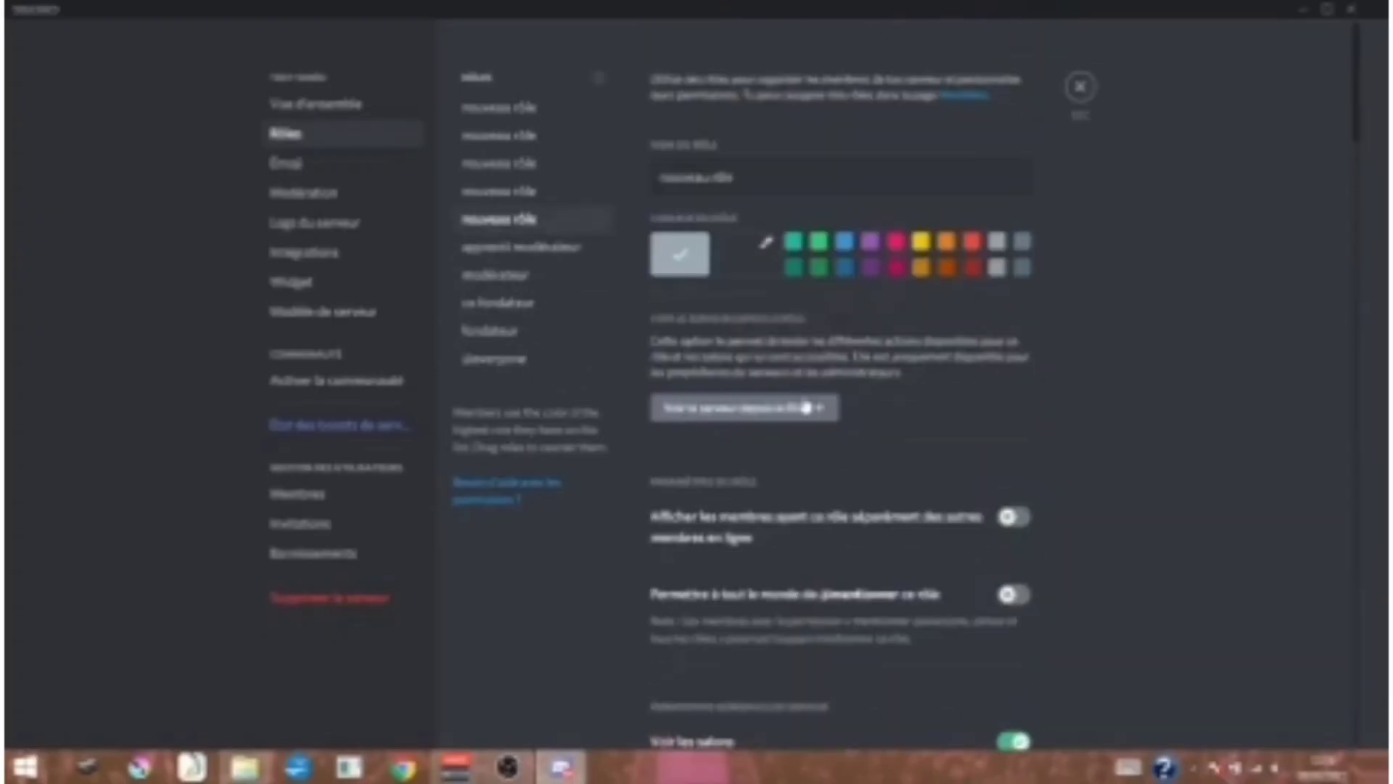
pyautogui.tripleClick(729, 177)
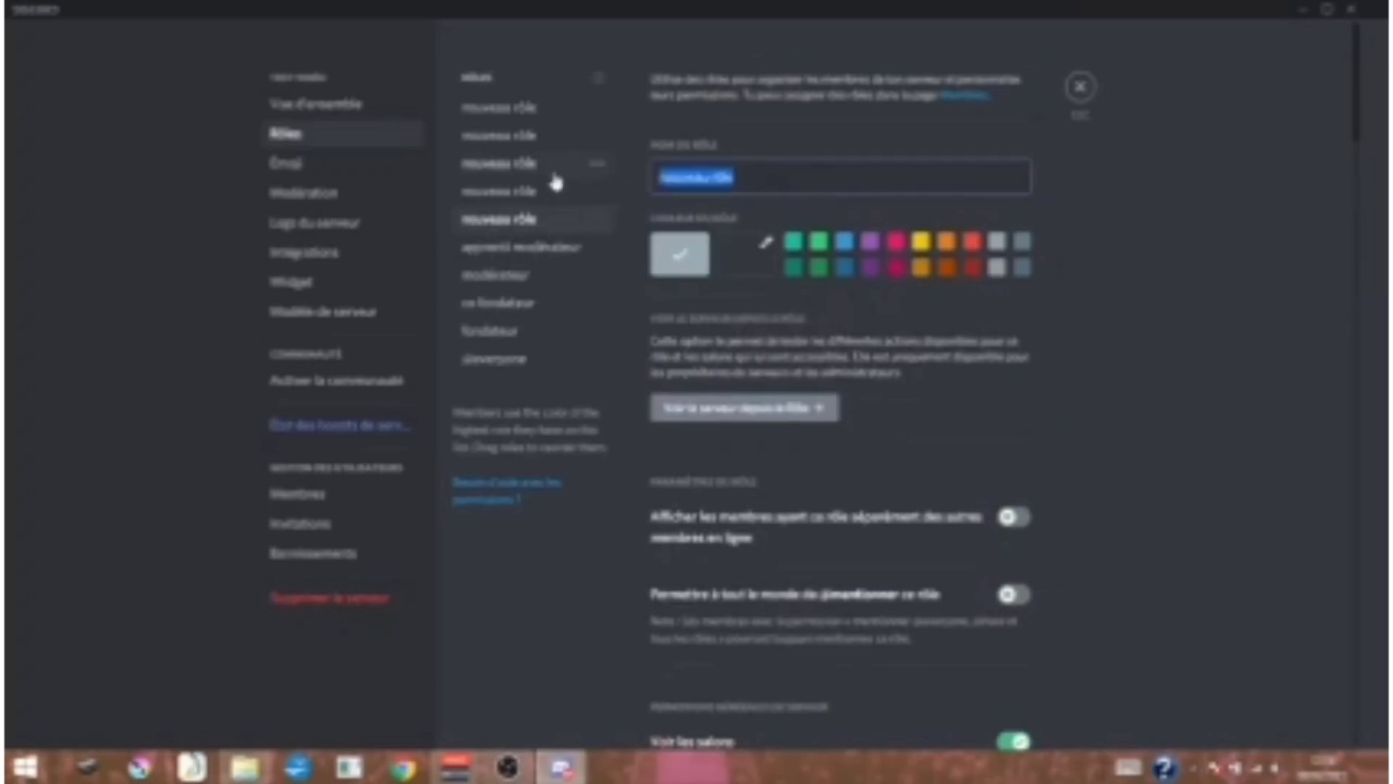
pyautogui.write('membres')
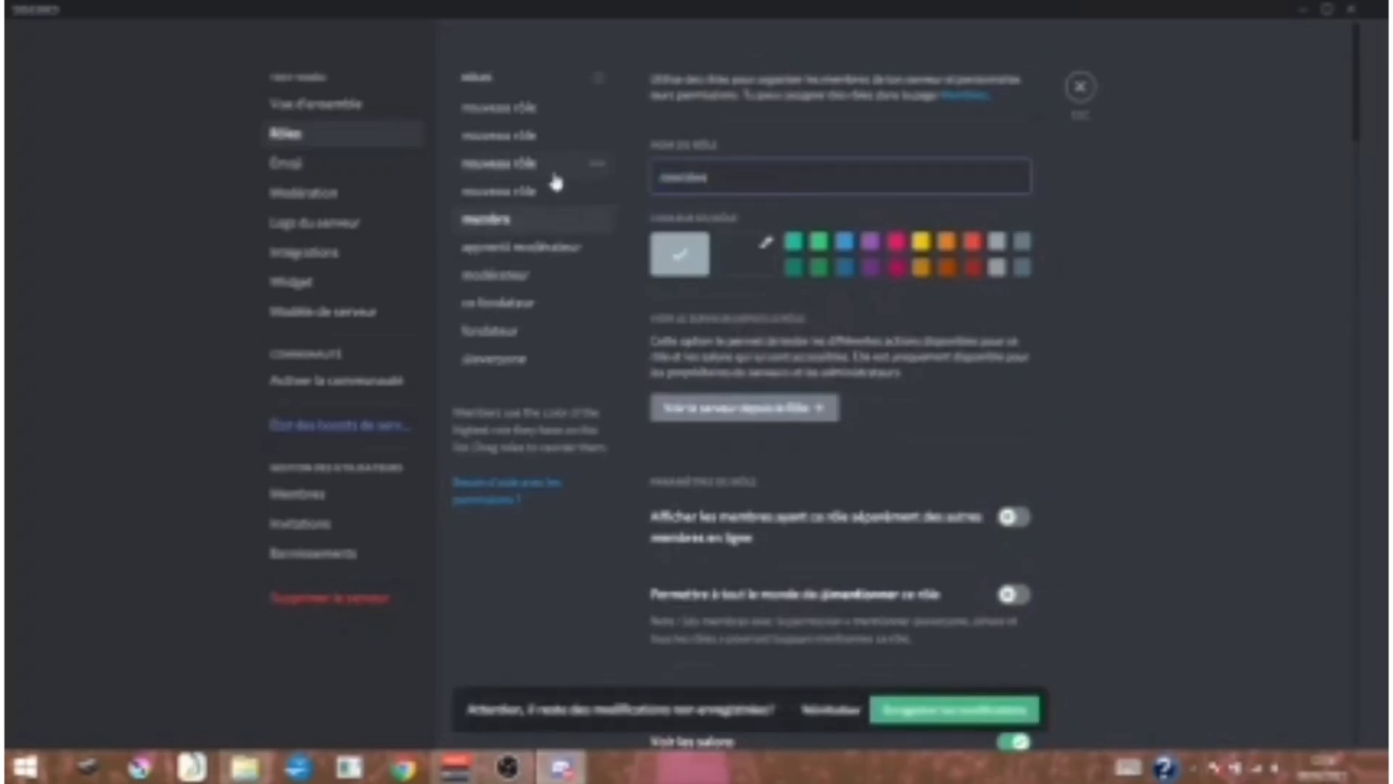
# - Display members with the membre role separately, leave the role not mentionable by everyone, and save the changes
pyautogui.scroll(-3, 798, 314)
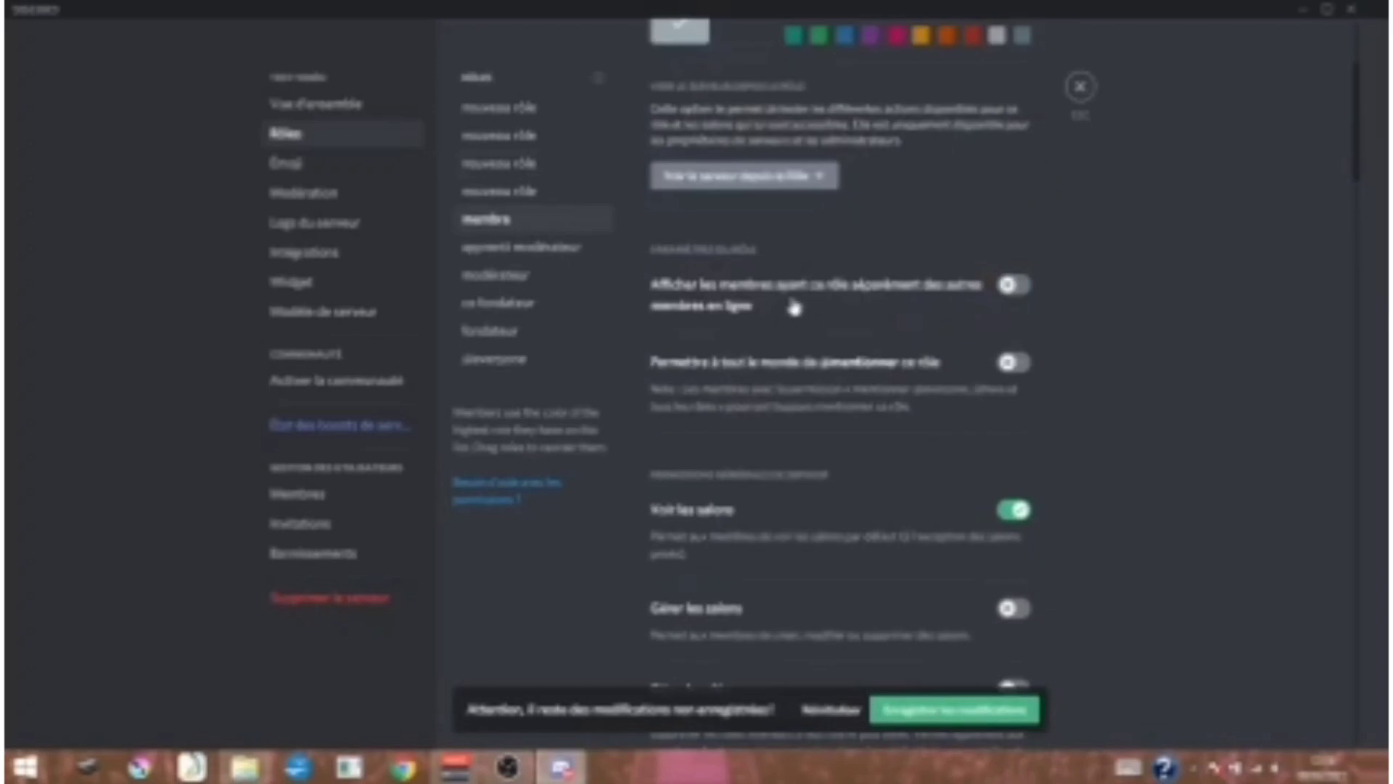
pyautogui.click(1013, 287)
pyautogui.click(1010, 368)
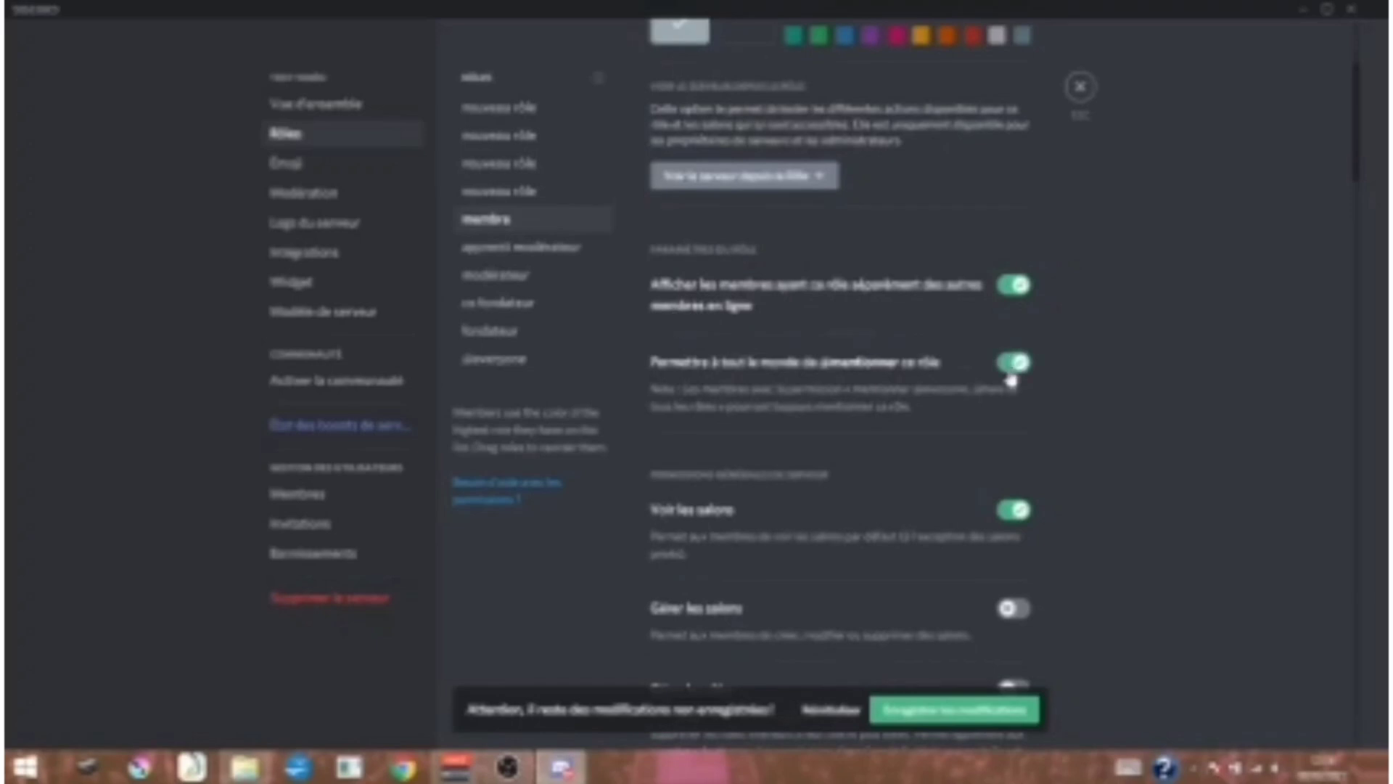
pyautogui.click(1010, 375)
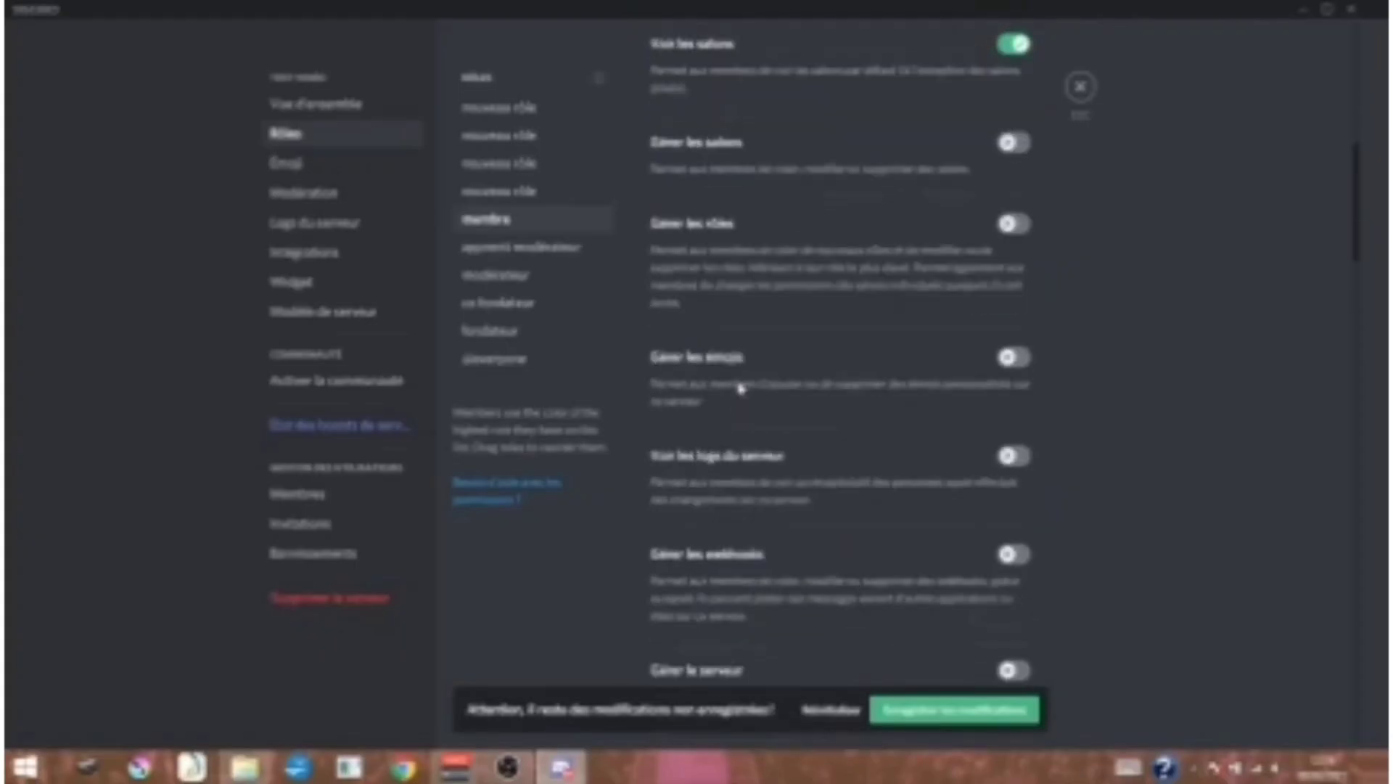
pyautogui.scroll(-6, 740, 387)
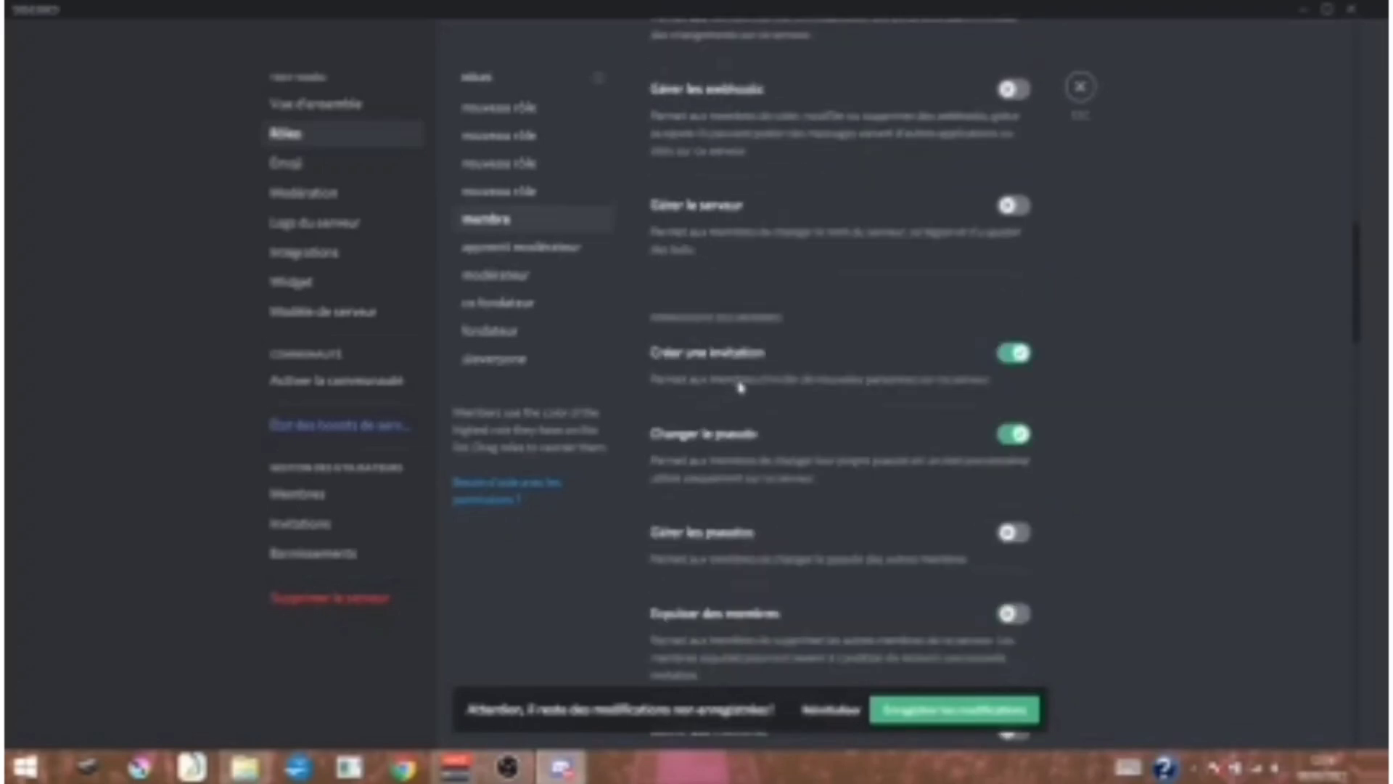
pyautogui.scroll(-3, 740, 387)
pyautogui.click(831, 709)
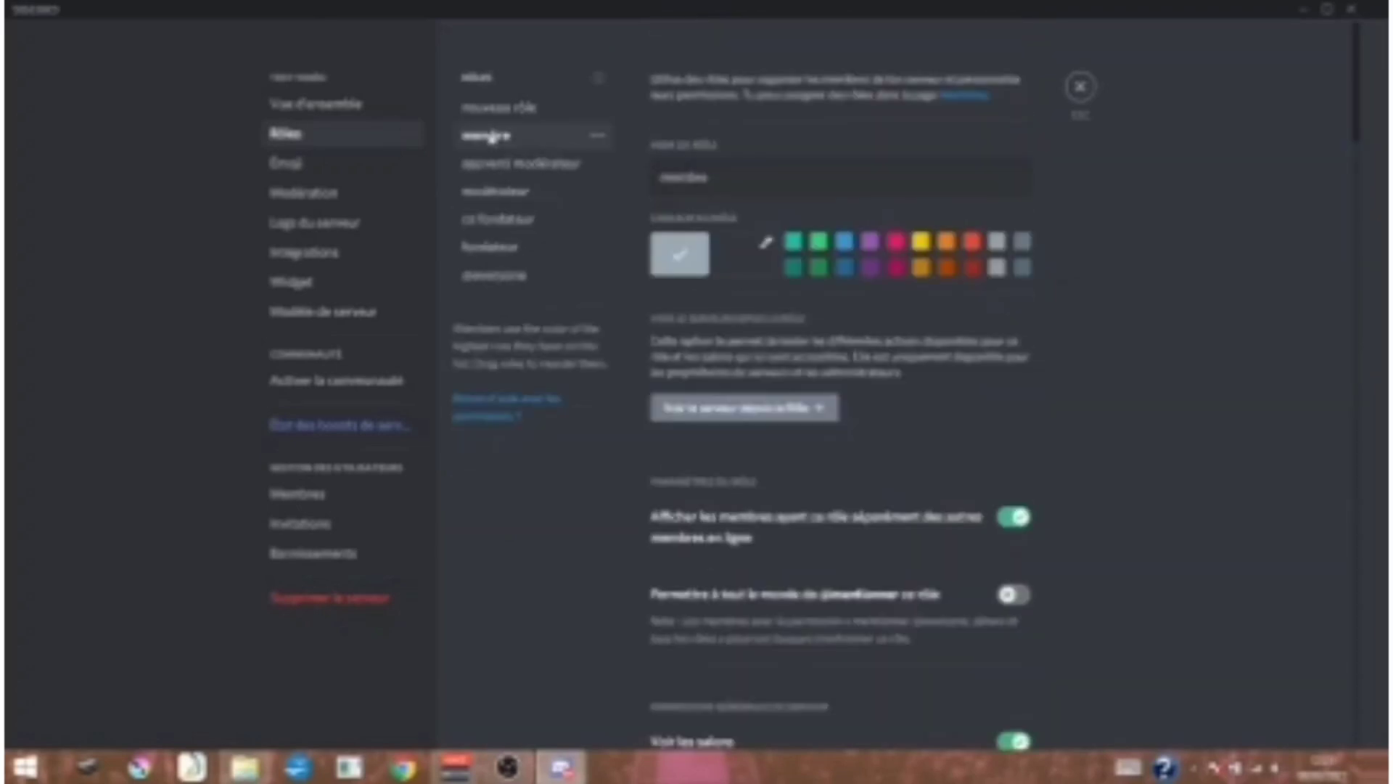
# - Rename the new role directly above membre as développeur
pyautogui.moveTo(842, 183); pyautogui.dragTo(542, 178)
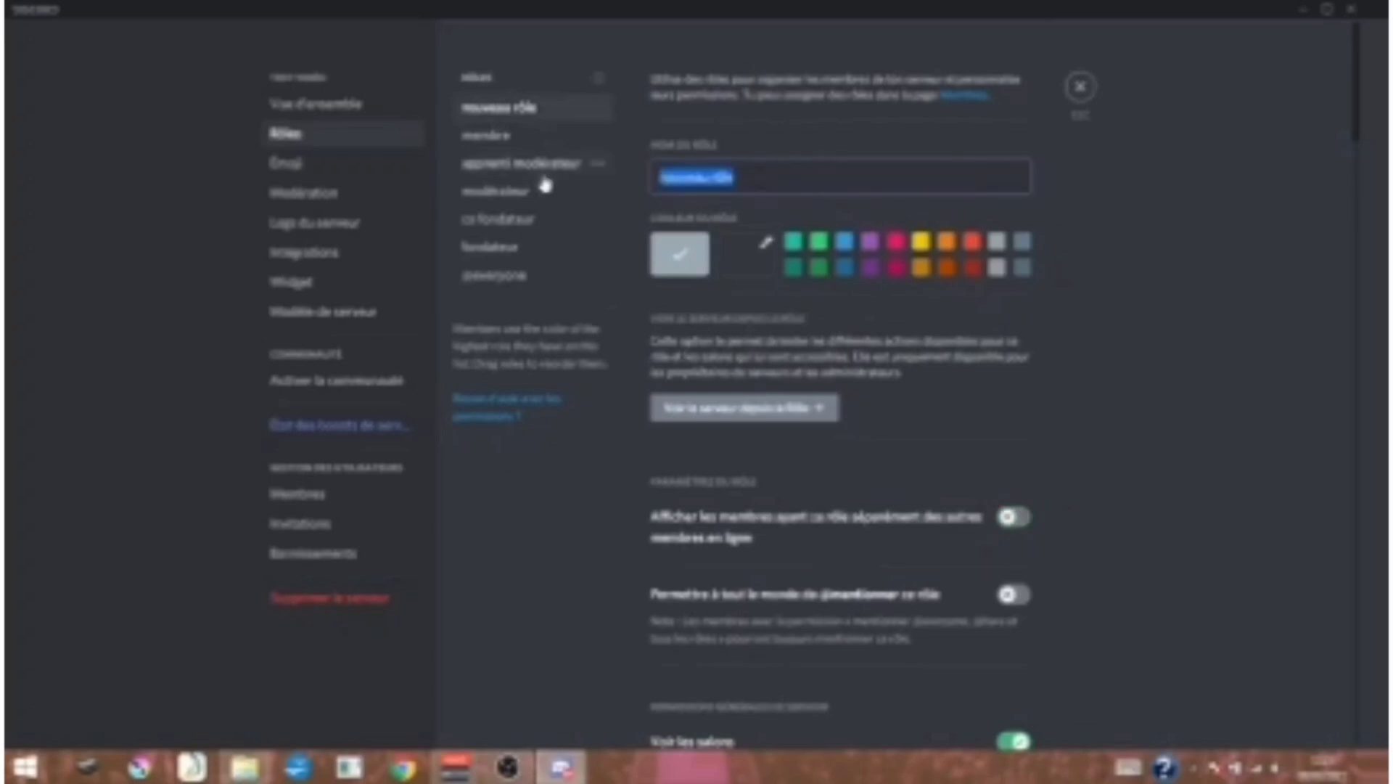
pyautogui.write('dev')
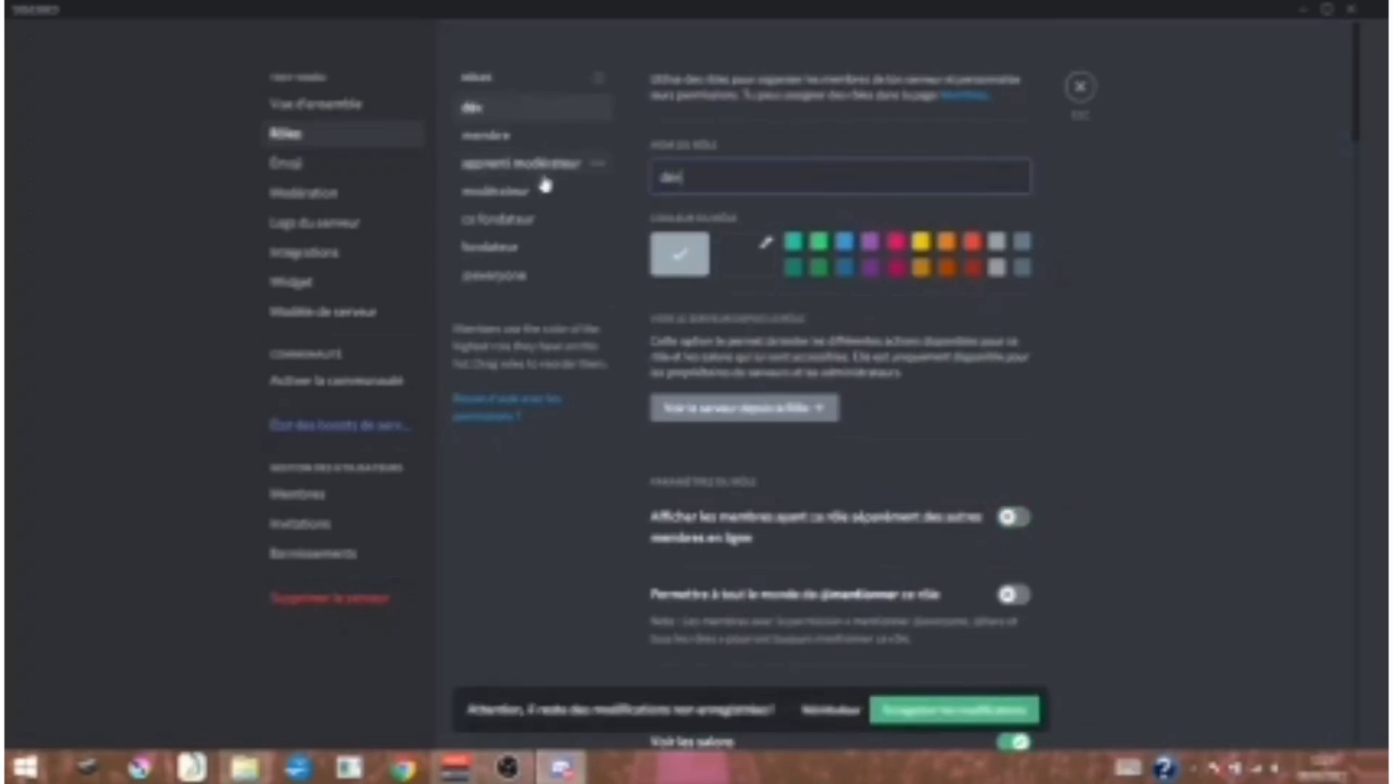
pyautogui.write('eloppeur')
pyautogui.scroll(-3, 929, 522)
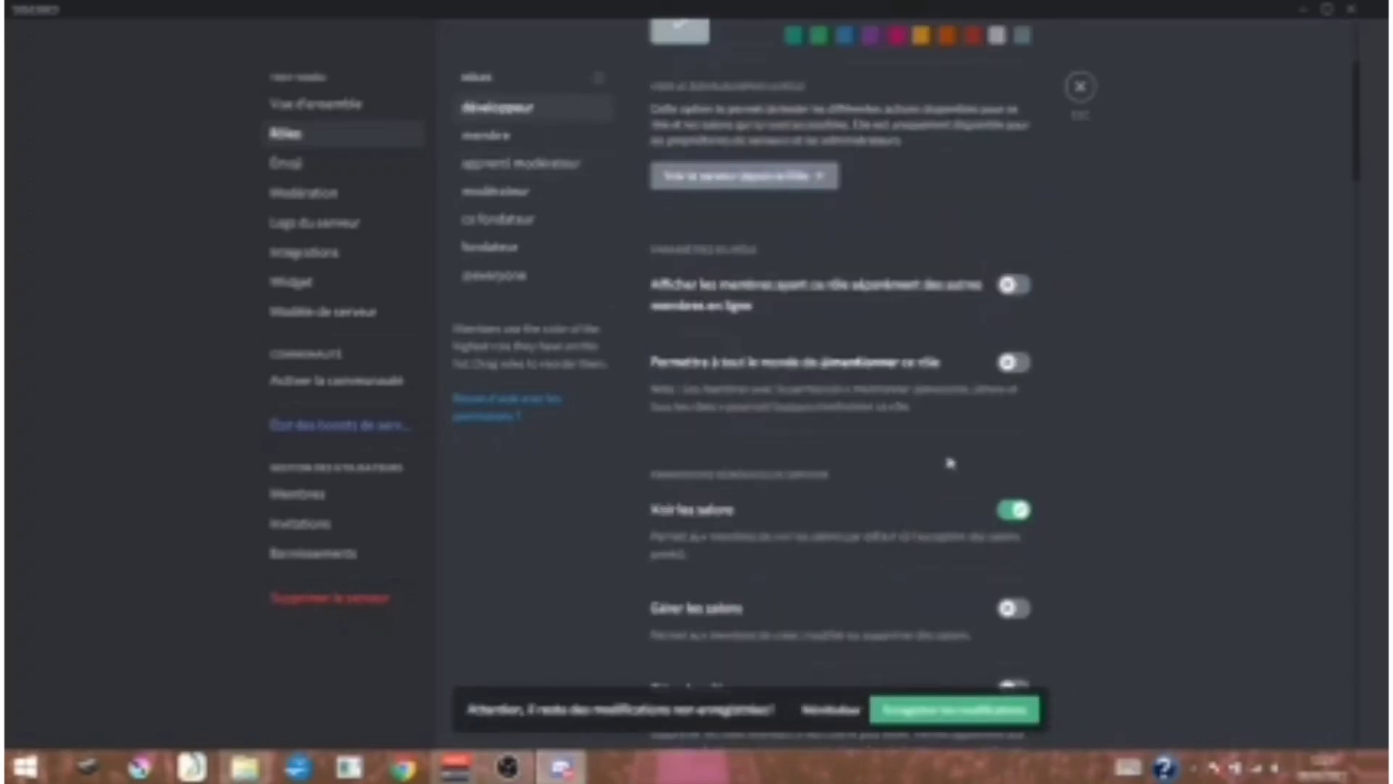
pyautogui.click(1015, 287)
pyautogui.click(1014, 363)
# - Grant développeur the permissions Gérer les salons, Gérer les rôles, Gérer les émojis and Voir les logs du serveur
pyautogui.scroll(-3, 689, 453)
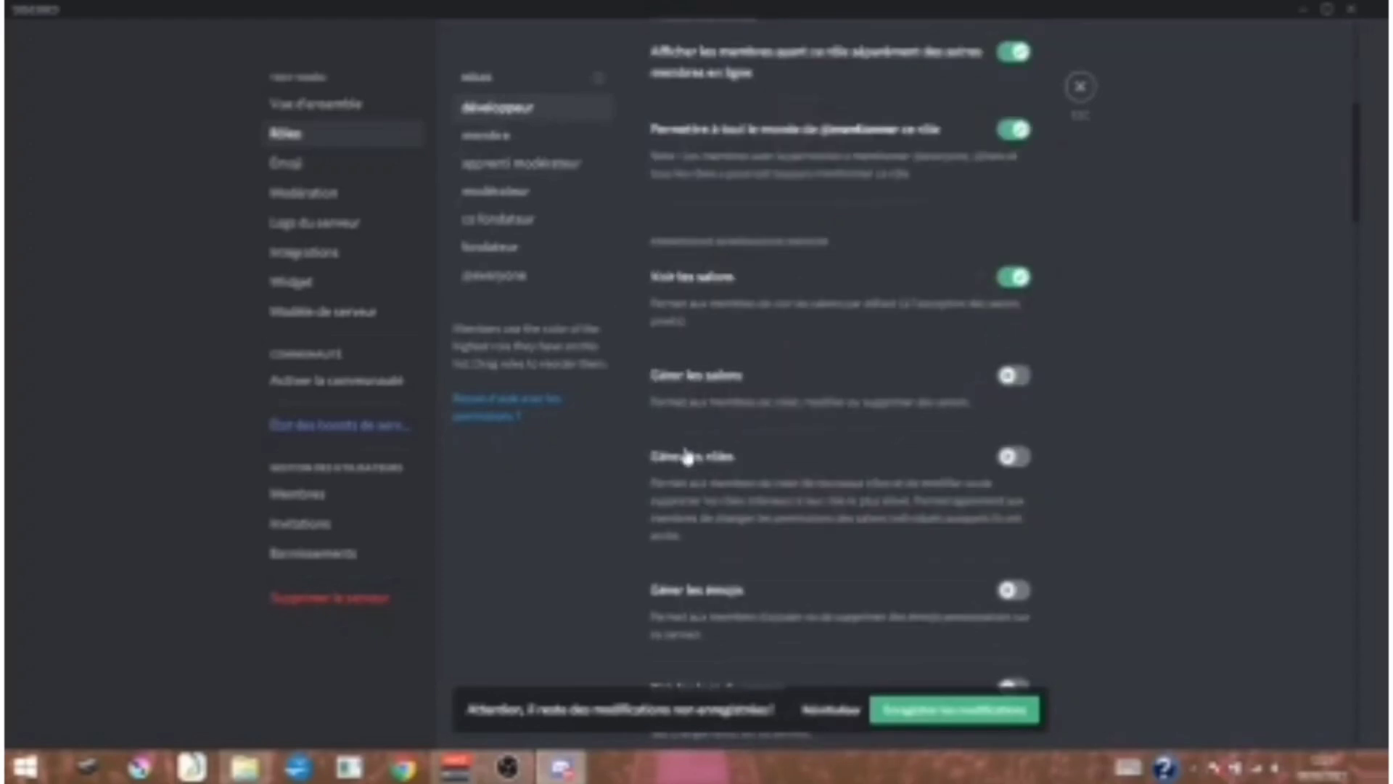
pyautogui.scroll(-3, 687, 456)
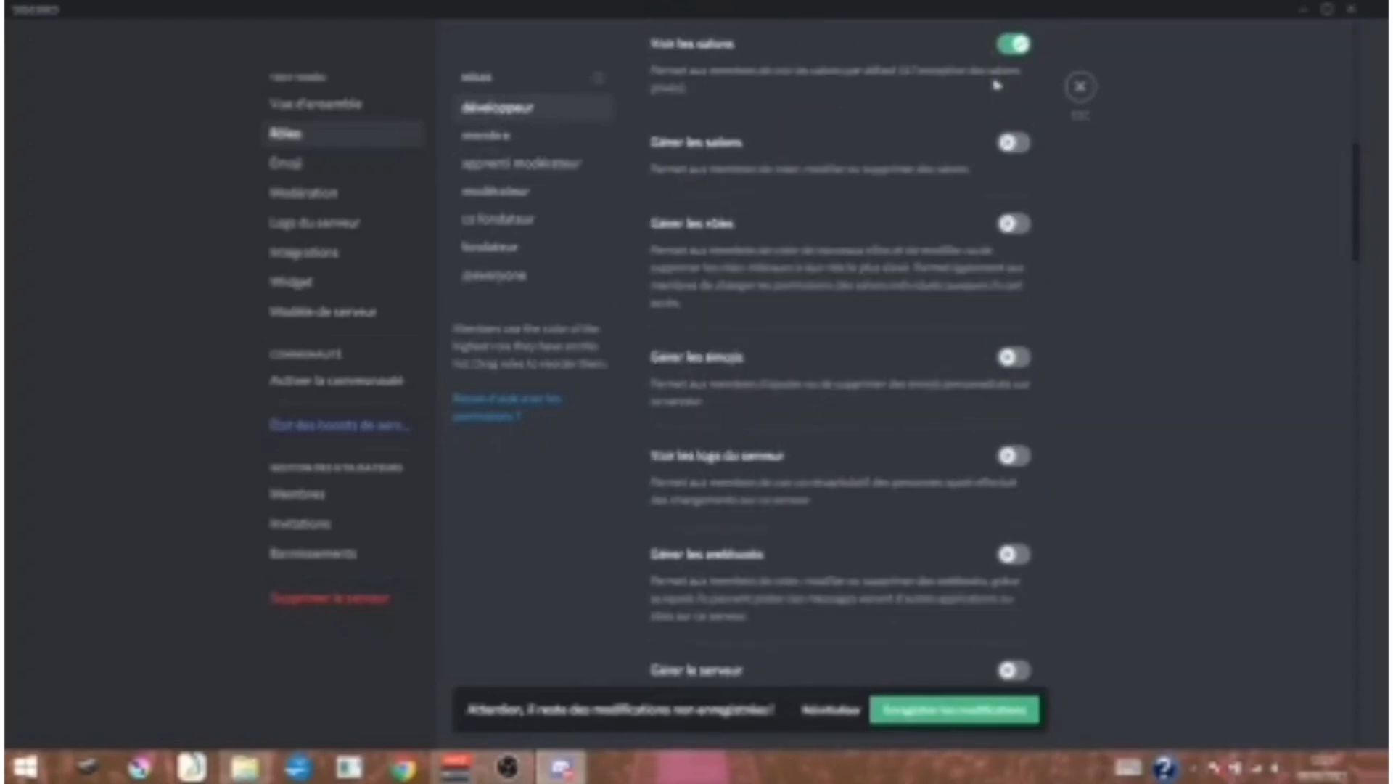
pyautogui.click(1019, 145)
pyautogui.click(1017, 224)
pyautogui.click(1025, 366)
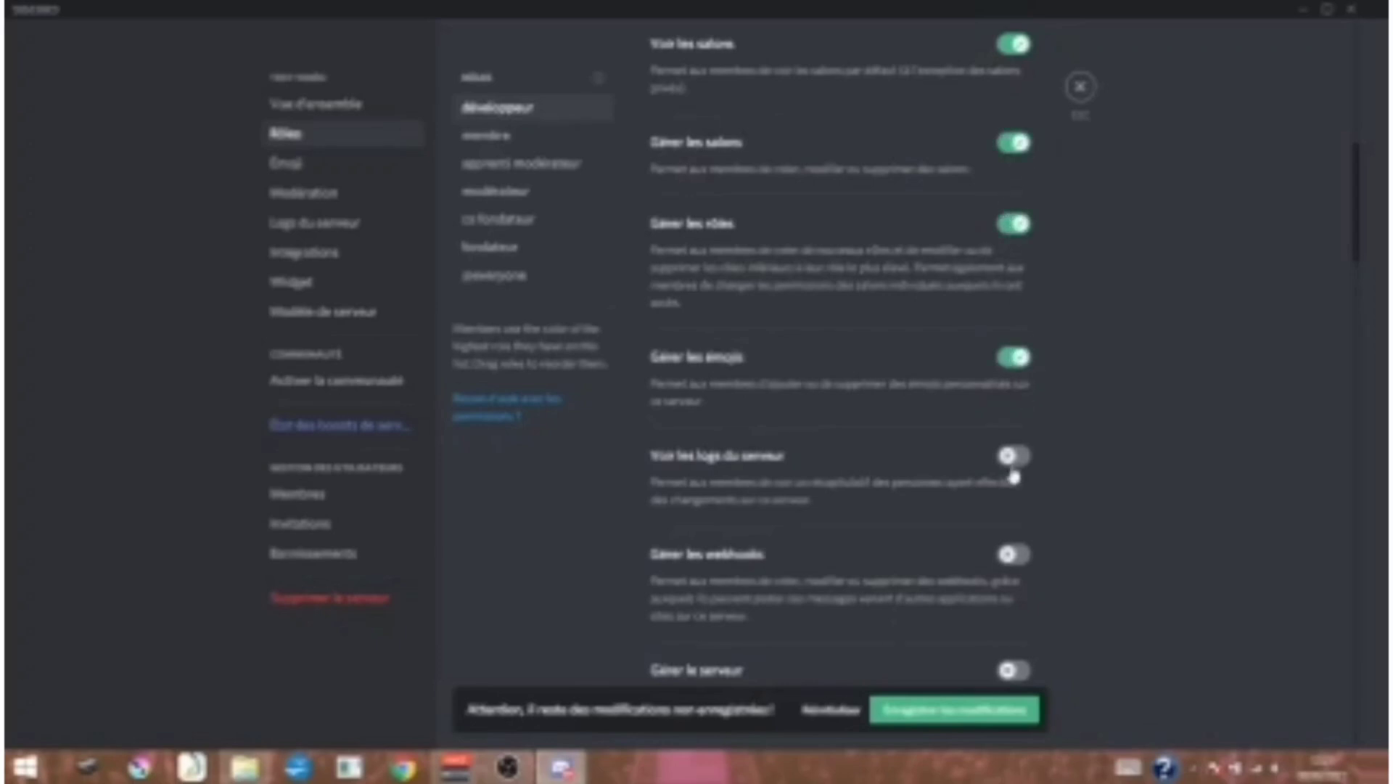
pyautogui.click(1015, 464)
# - Review the développeur role's remaining permissions down to Administrateur
pyautogui.scroll(-3, 820, 519)
pyautogui.scroll(-9, 847, 355)
pyautogui.scroll(-10, 723, 476)
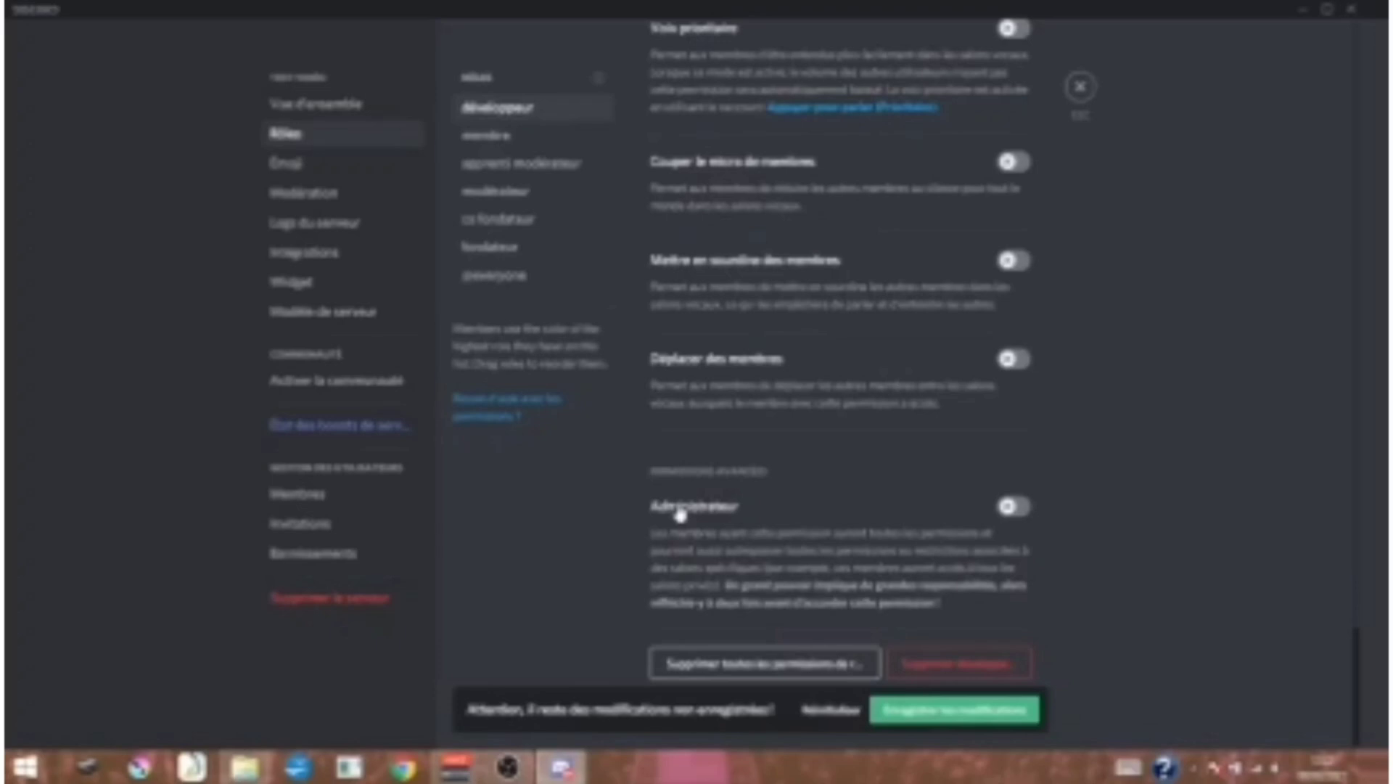
pyautogui.scroll(20, 680, 513)
pyautogui.scroll(3, 801, 270)
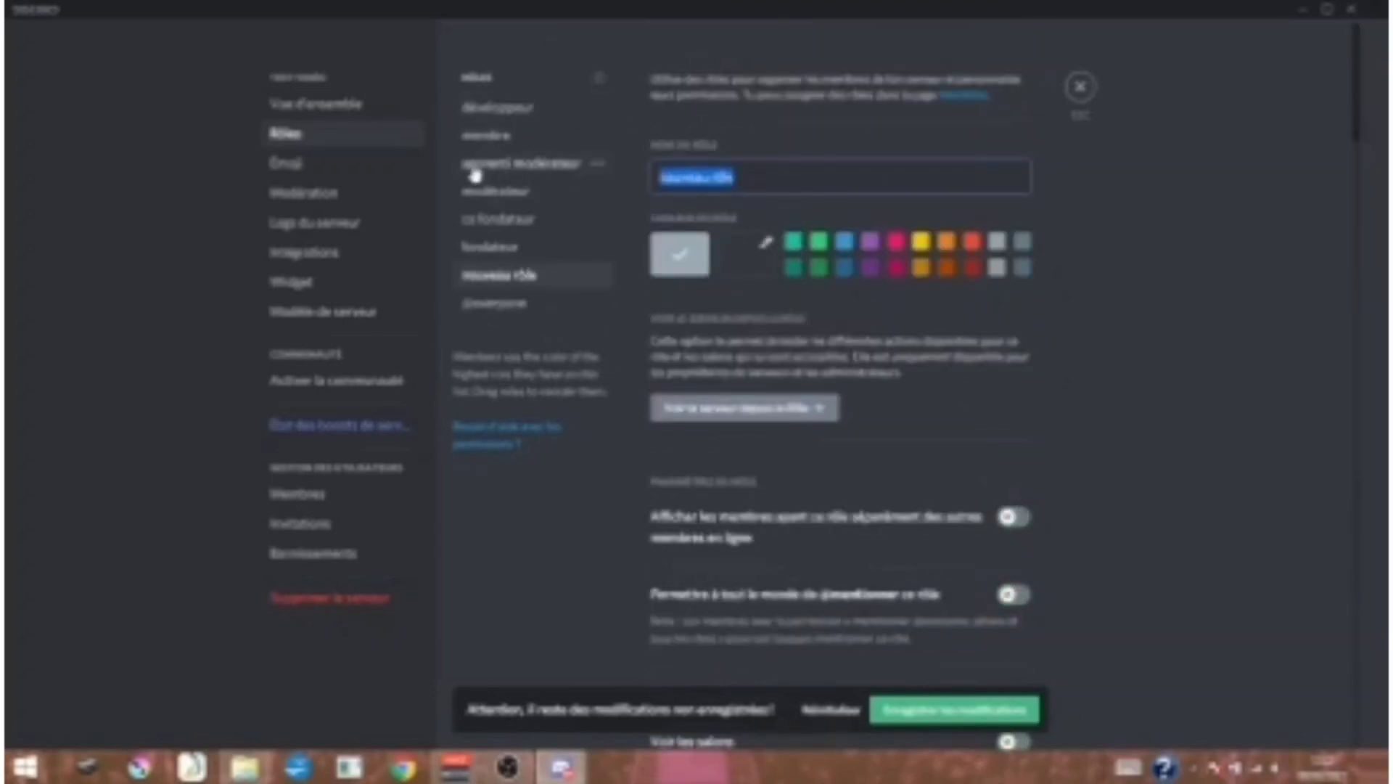
pyautogui.write('helpeur')
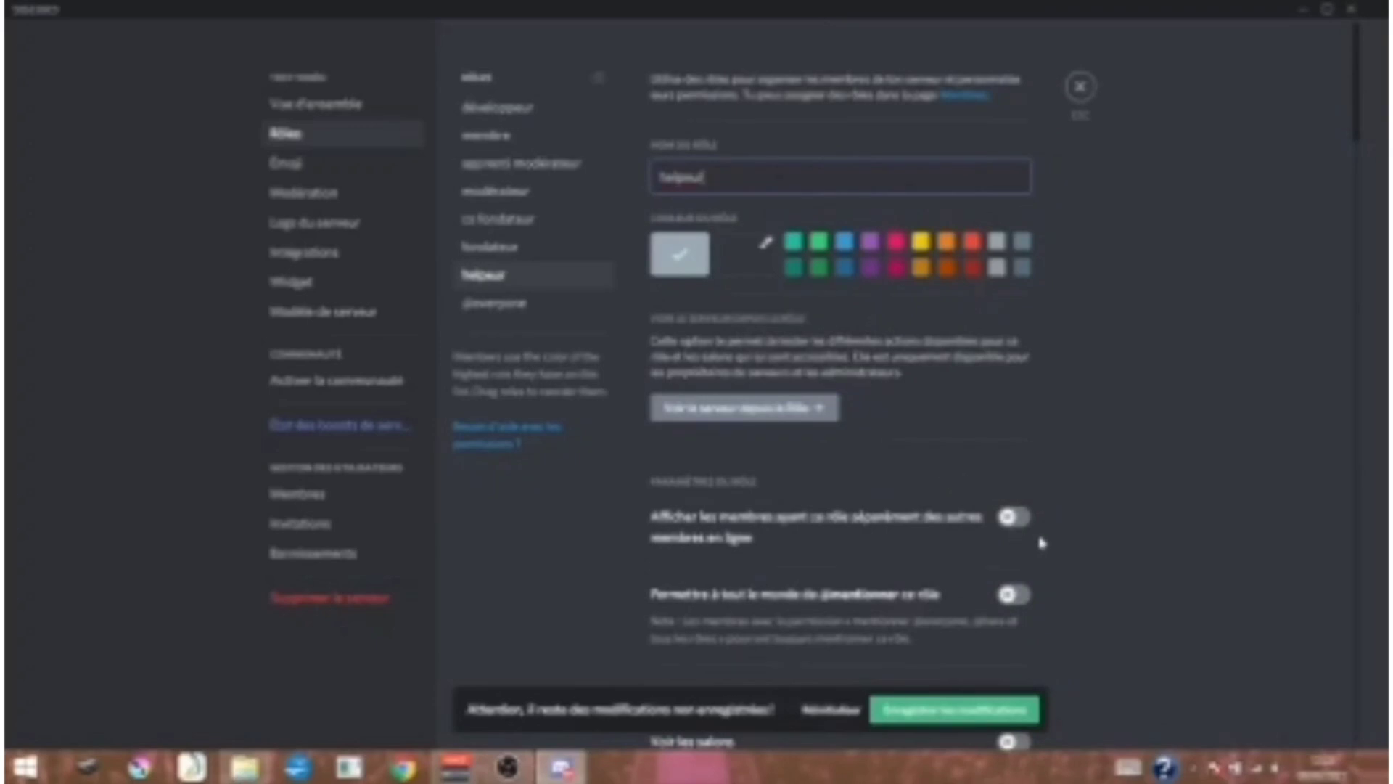
pyautogui.click(1014, 517)
pyautogui.scroll(-3, 782, 600)
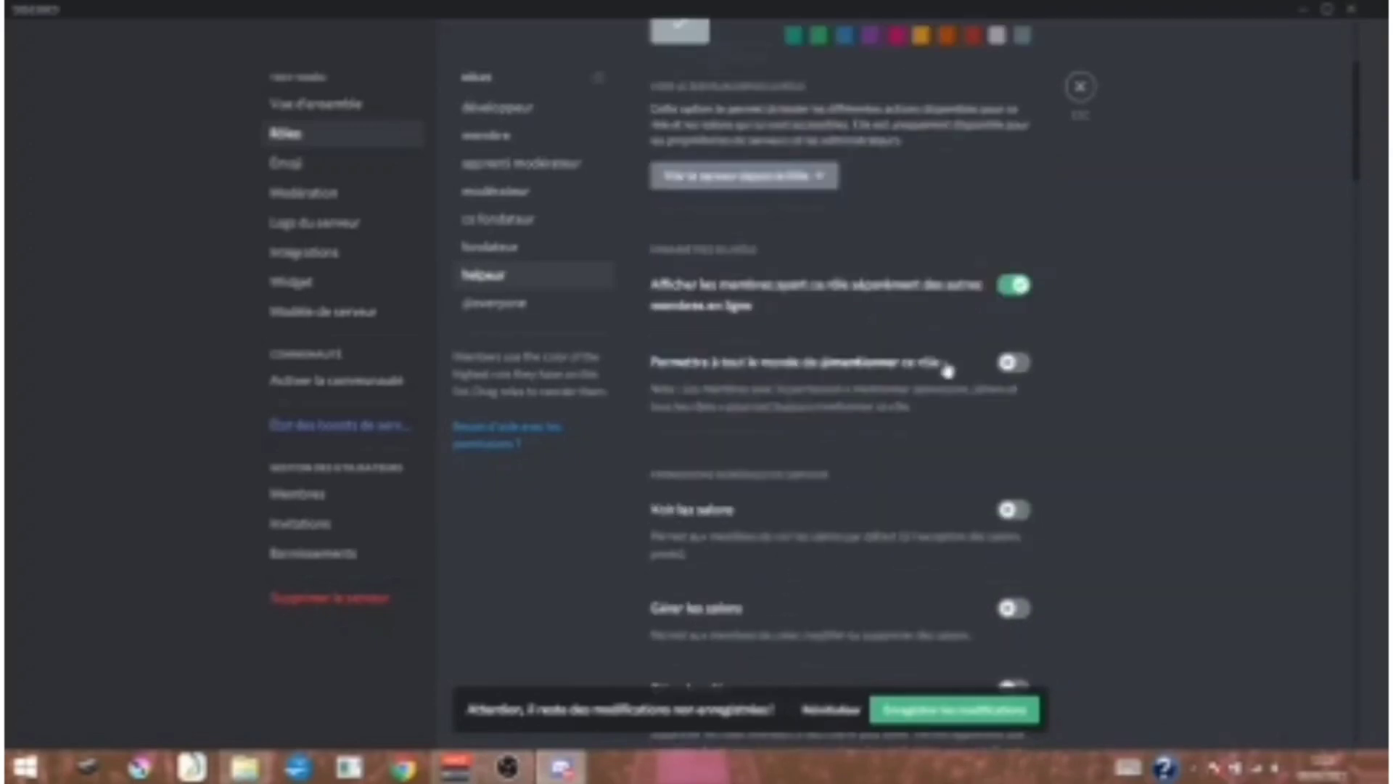
pyautogui.click(1018, 365)
# - Grant helpeur the text permissions Envoyer des messages, Intégrer des liens and Joindre des fichiers, and leave the server settings
pyautogui.scroll(-6, 759, 513)
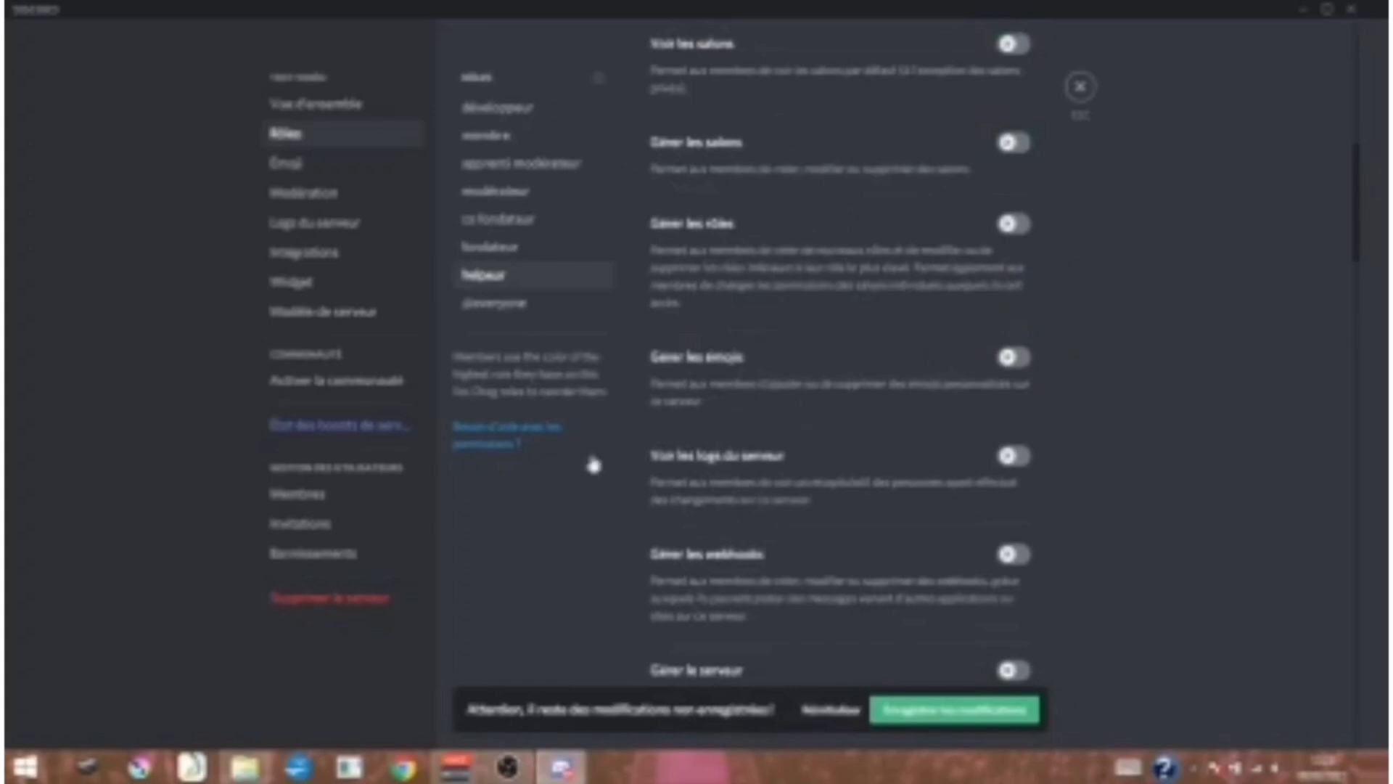
pyautogui.scroll(-9, 824, 577)
pyautogui.scroll(-6, 825, 577)
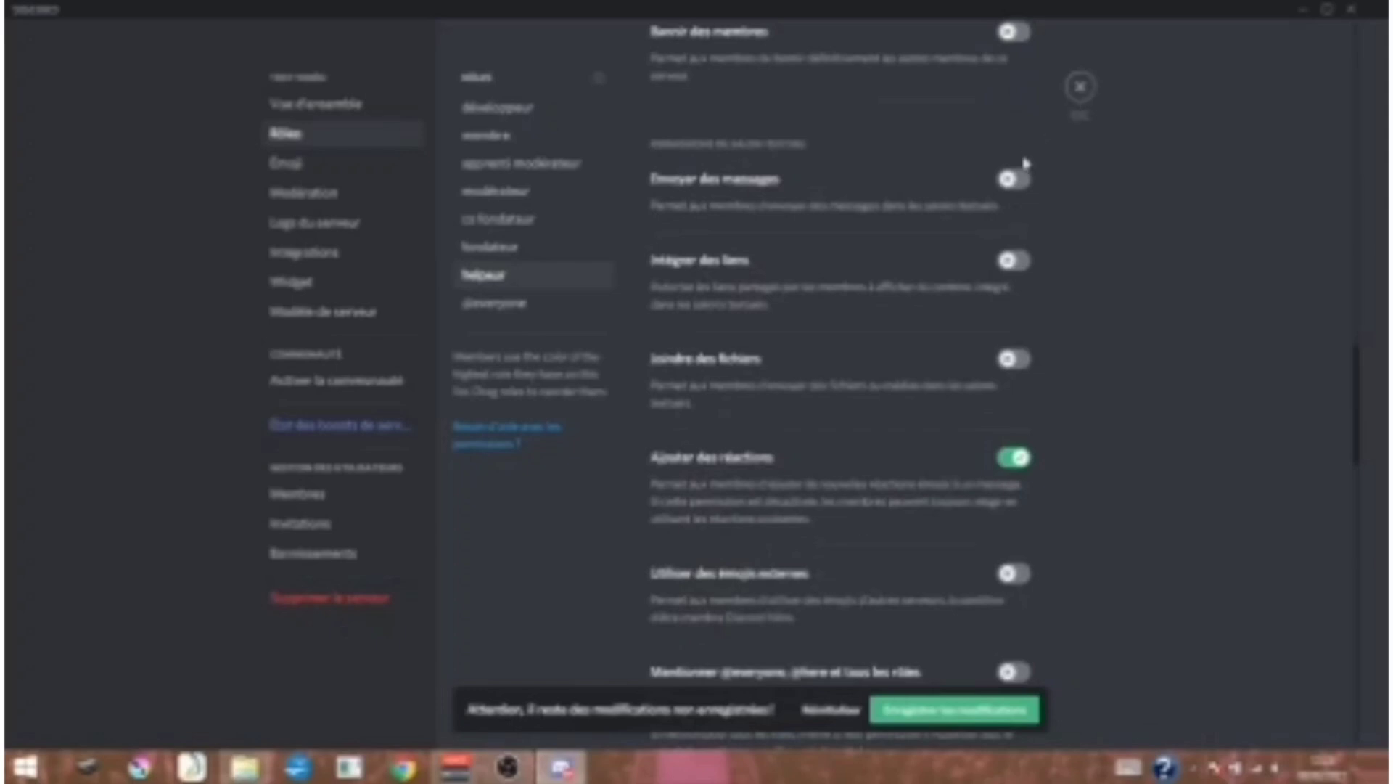
pyautogui.click(1013, 179)
pyautogui.click(1014, 260)
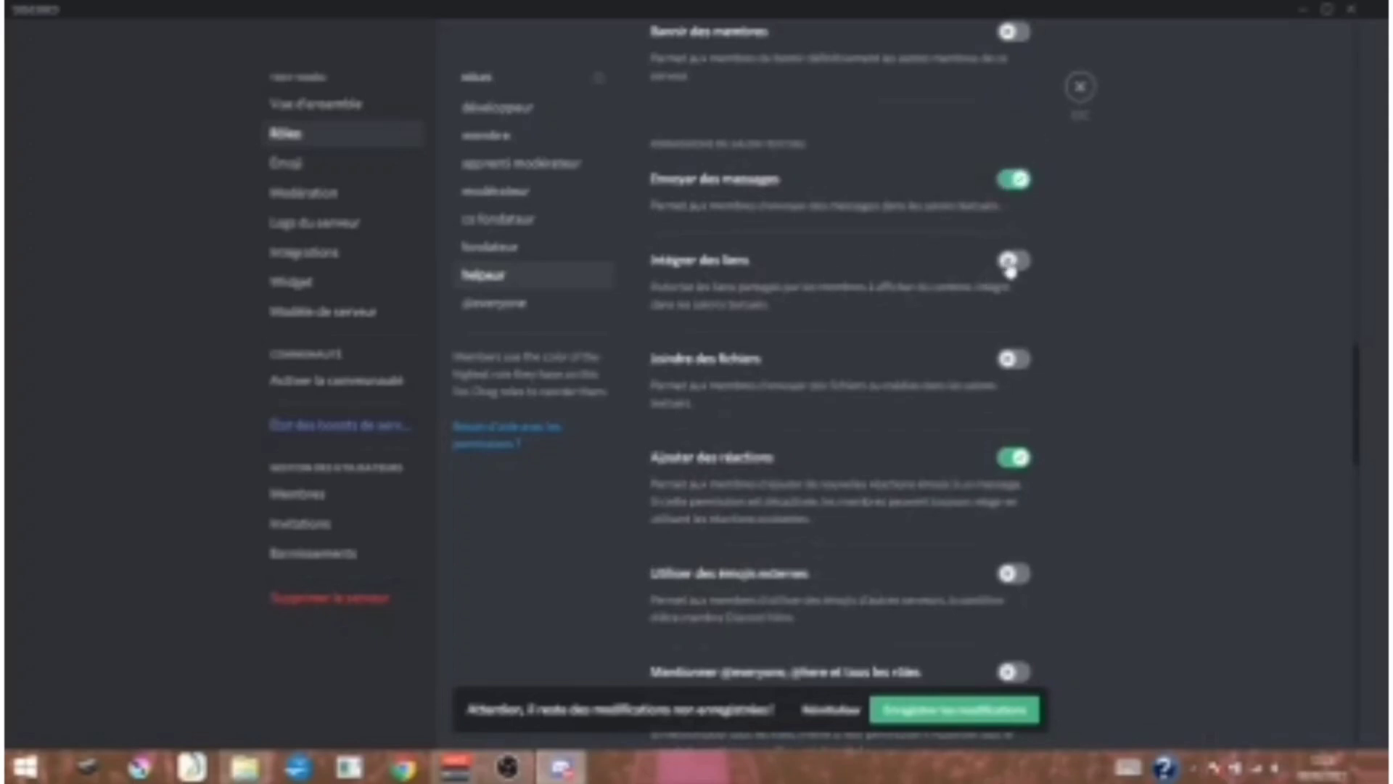
pyautogui.click(1017, 370)
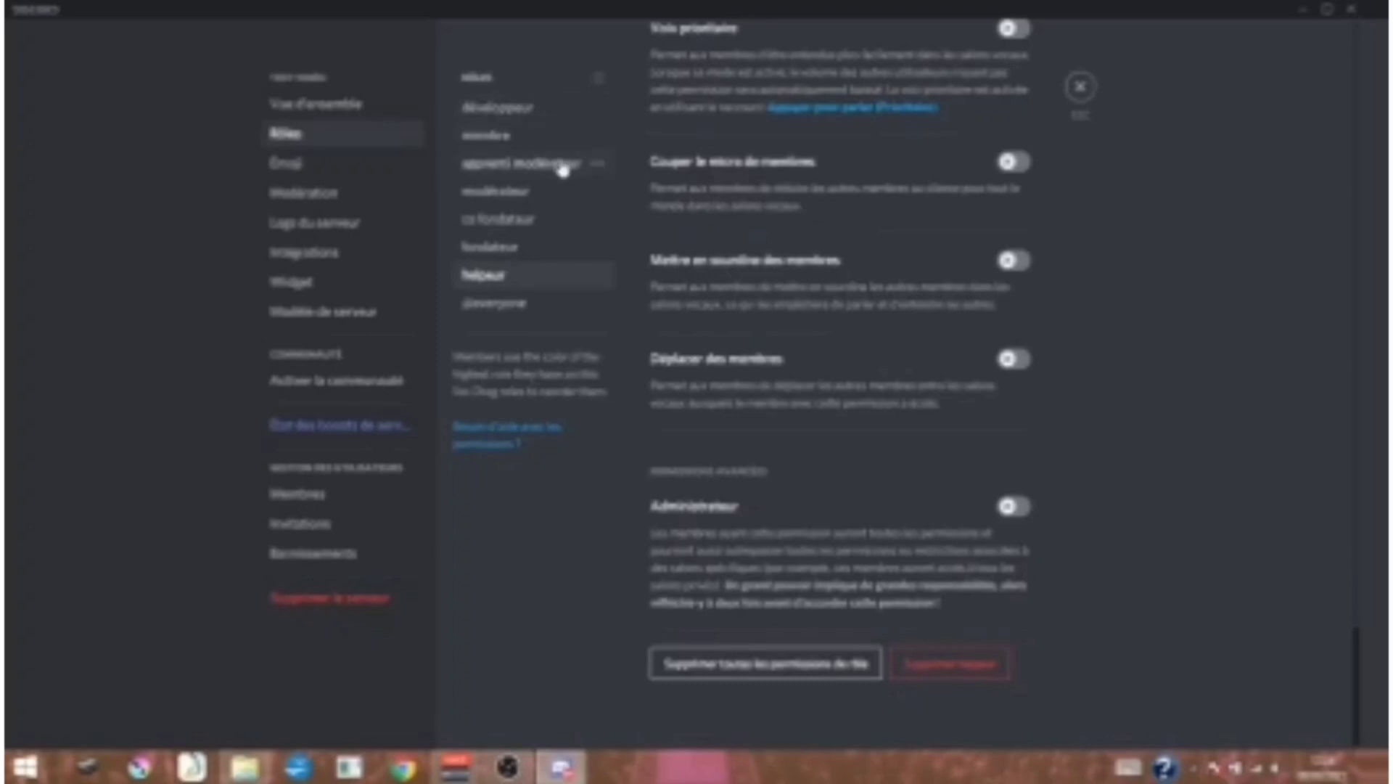
pyautogui.press('Escape')
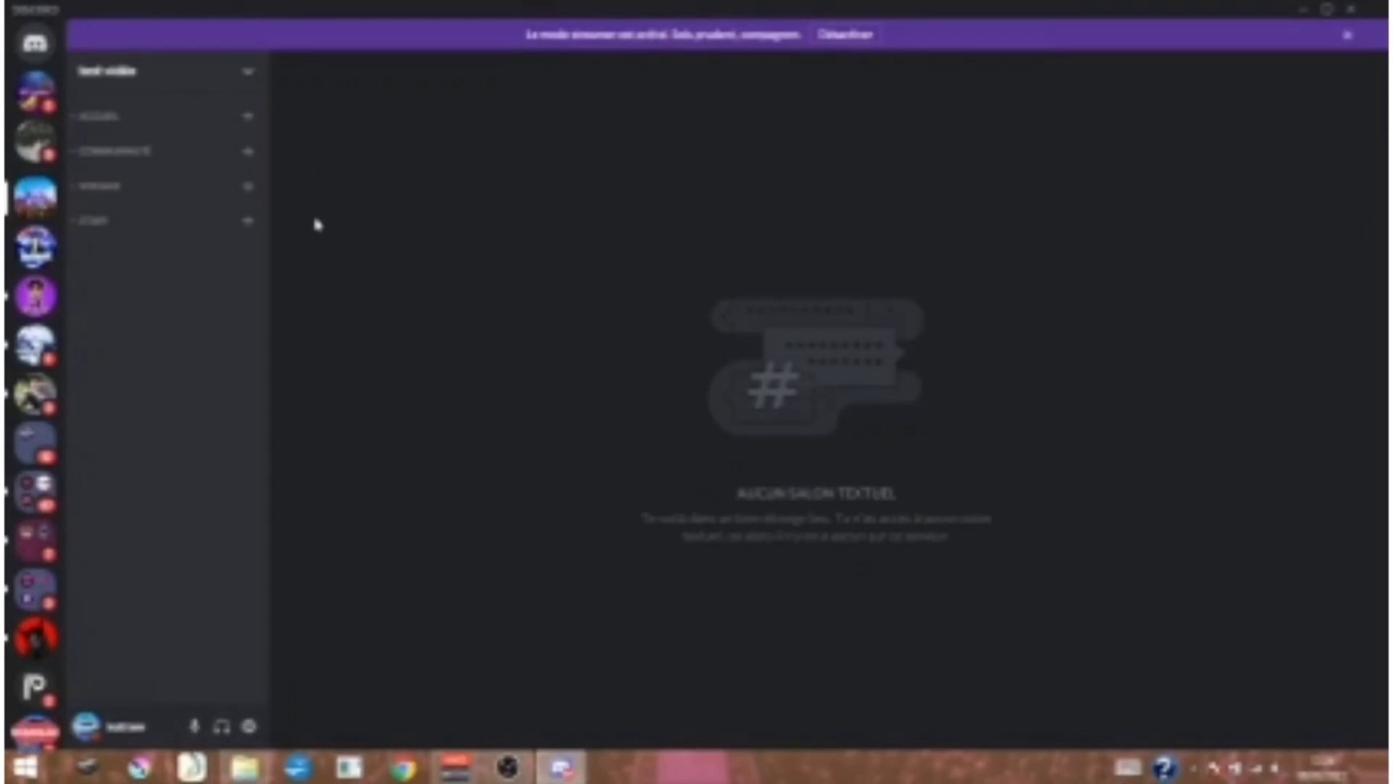
pyautogui.click(249, 123)
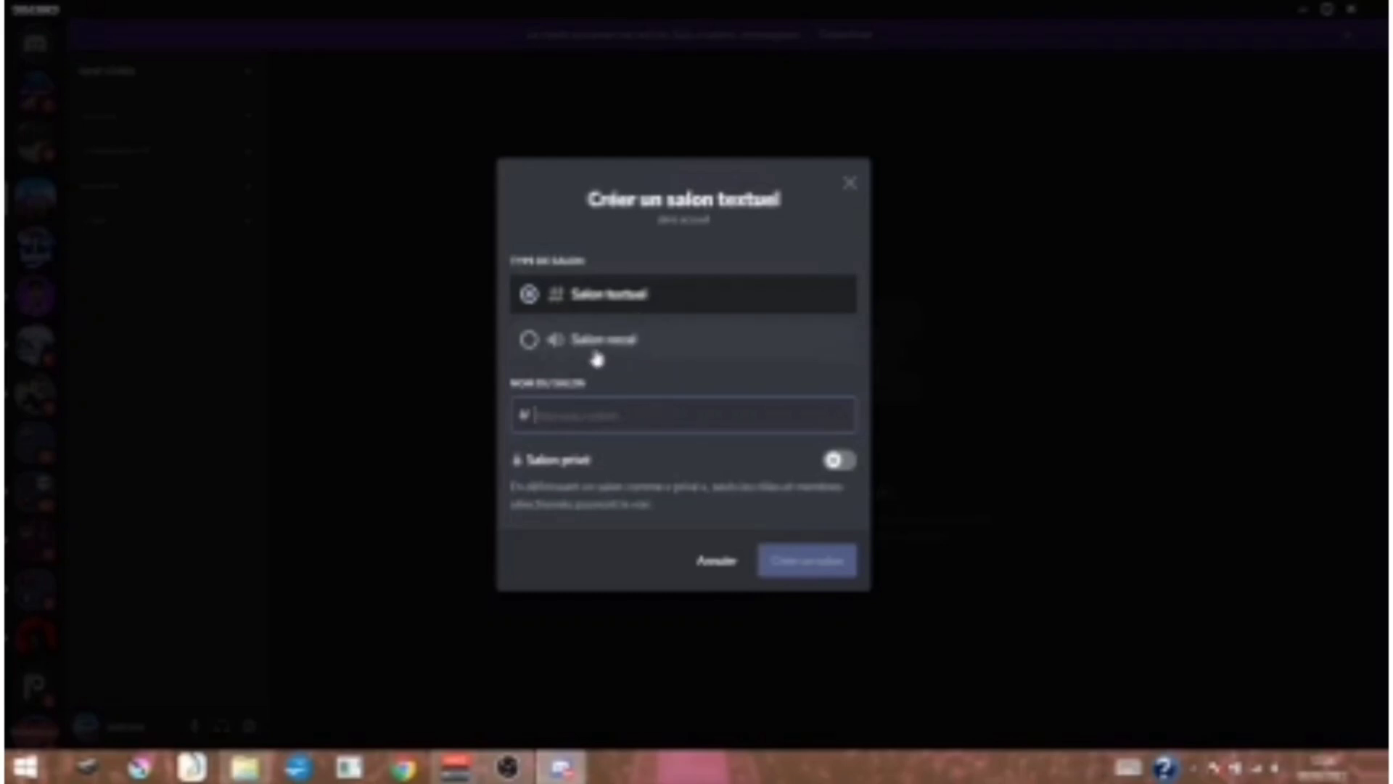
pyautogui.click(423, 417)
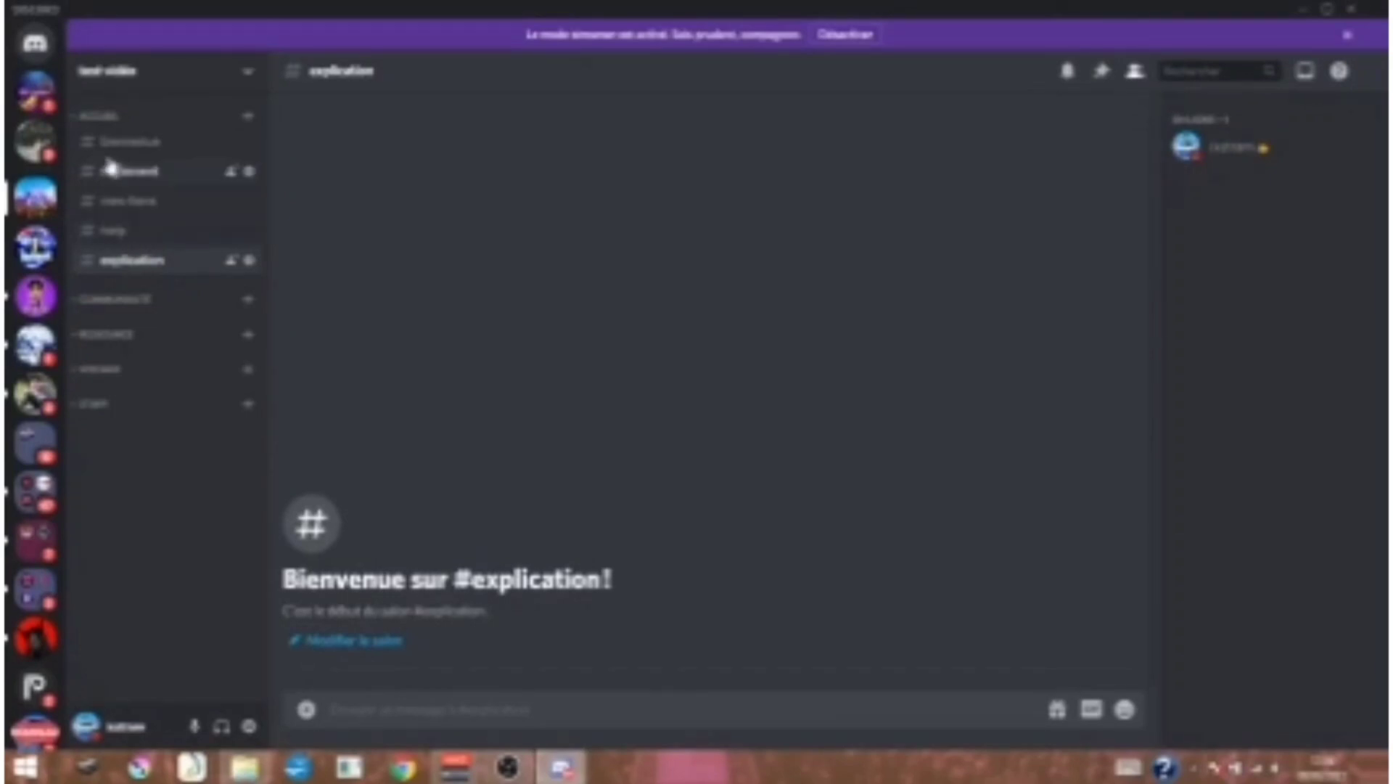
pyautogui.rightClick(106, 131)
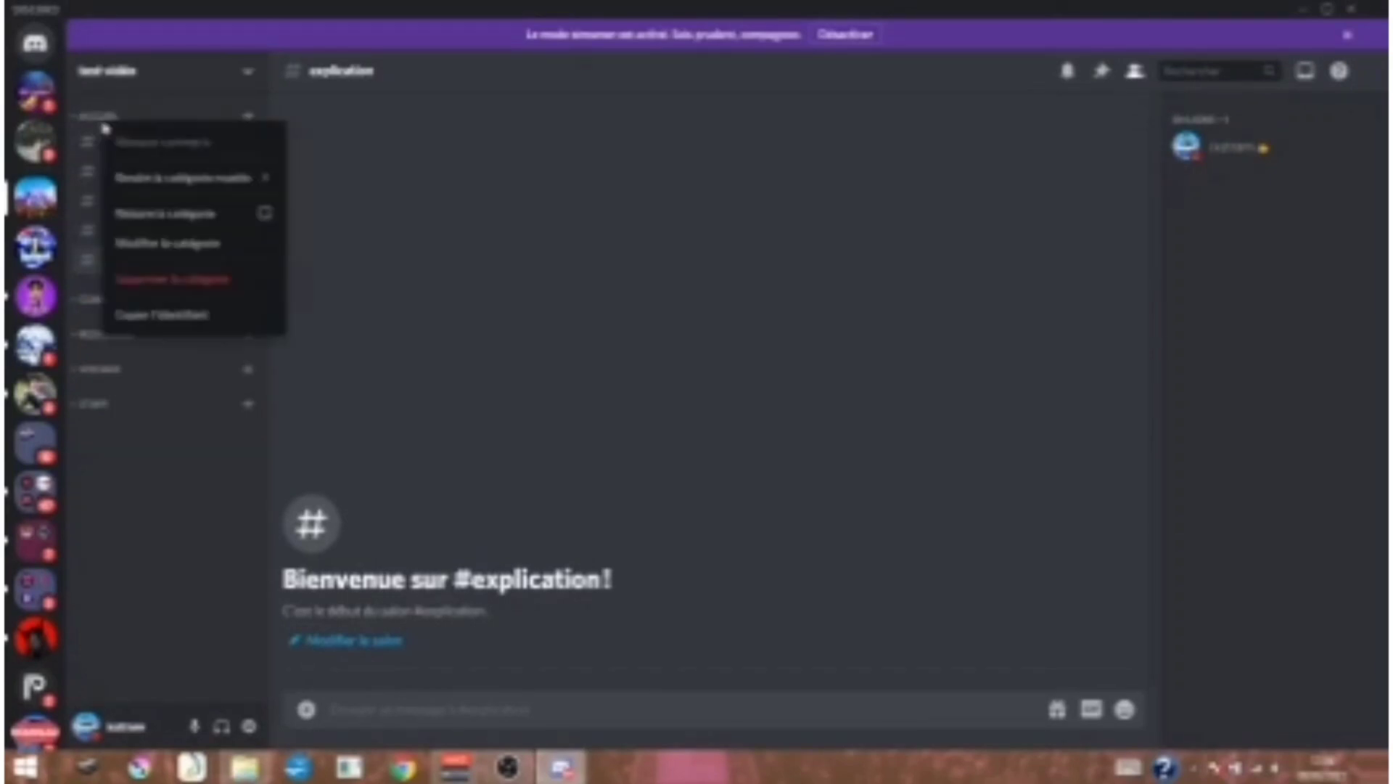
pyautogui.click(594, 227)
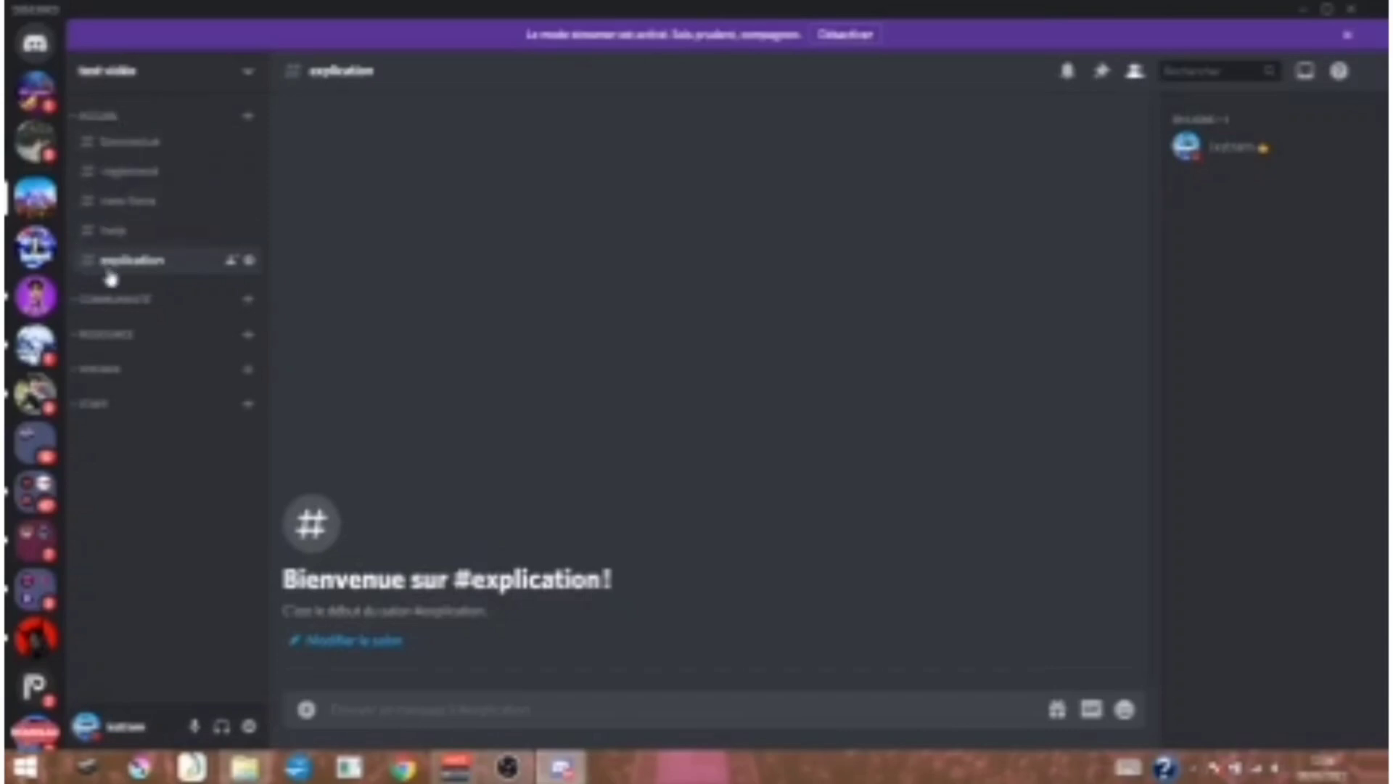
# - Add the membre role to the advanced permissions of the accueil category
pyautogui.rightClick(93, 131)
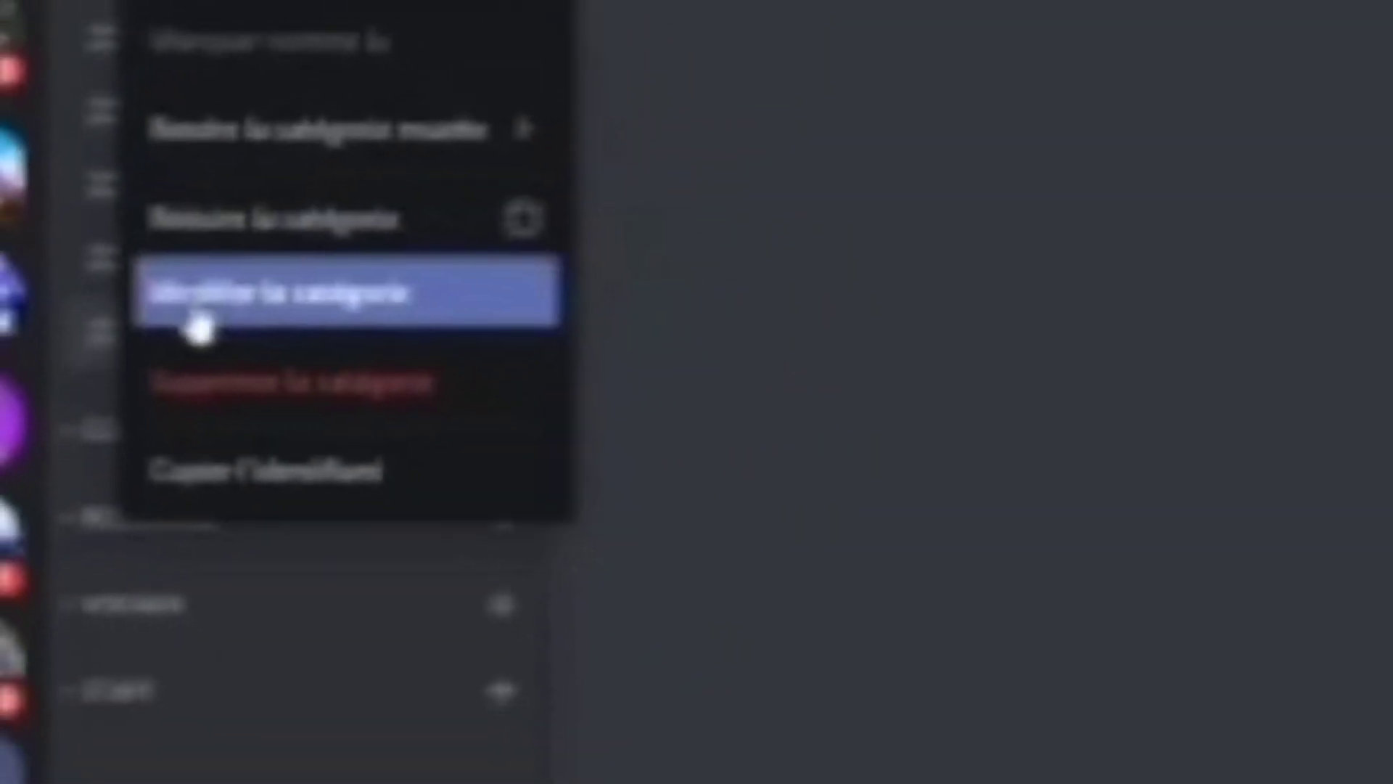
pyautogui.click(305, 406)
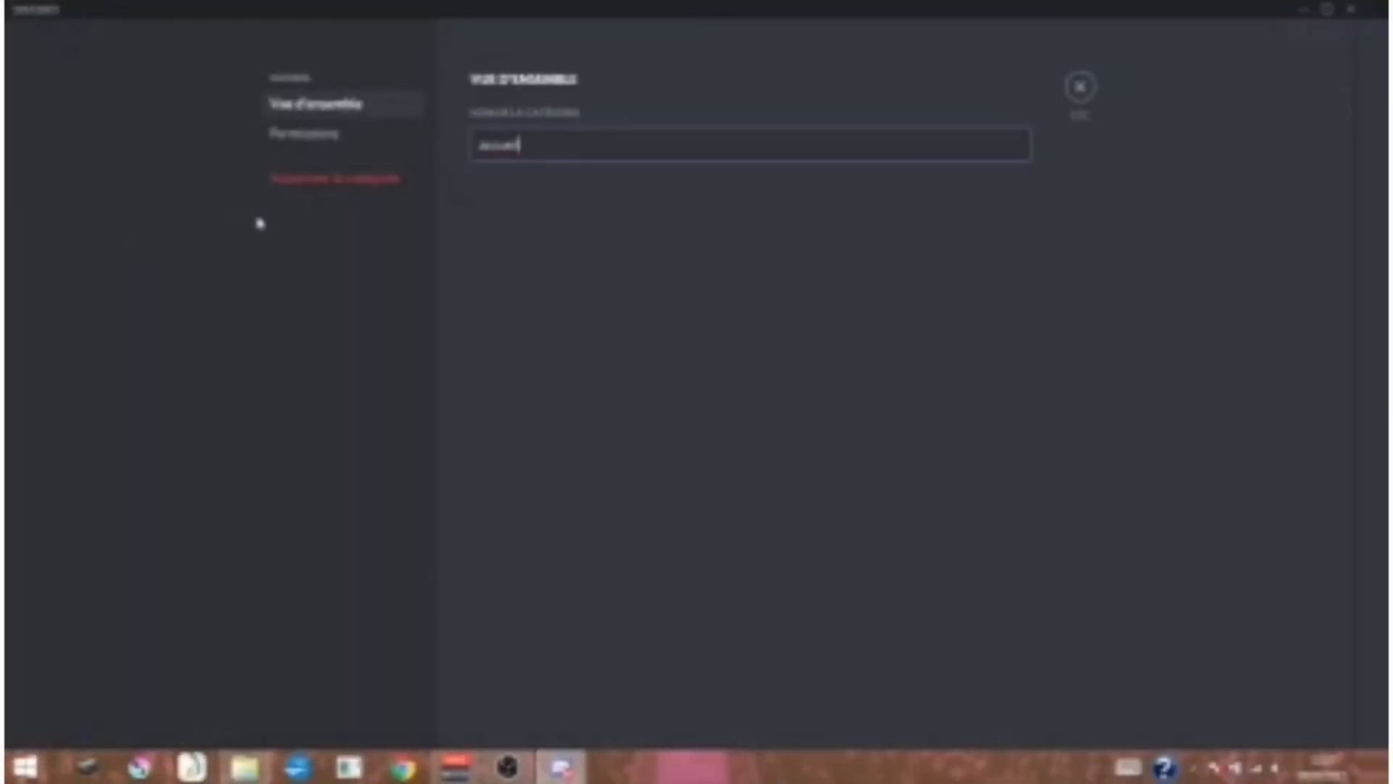
pyautogui.click(311, 133)
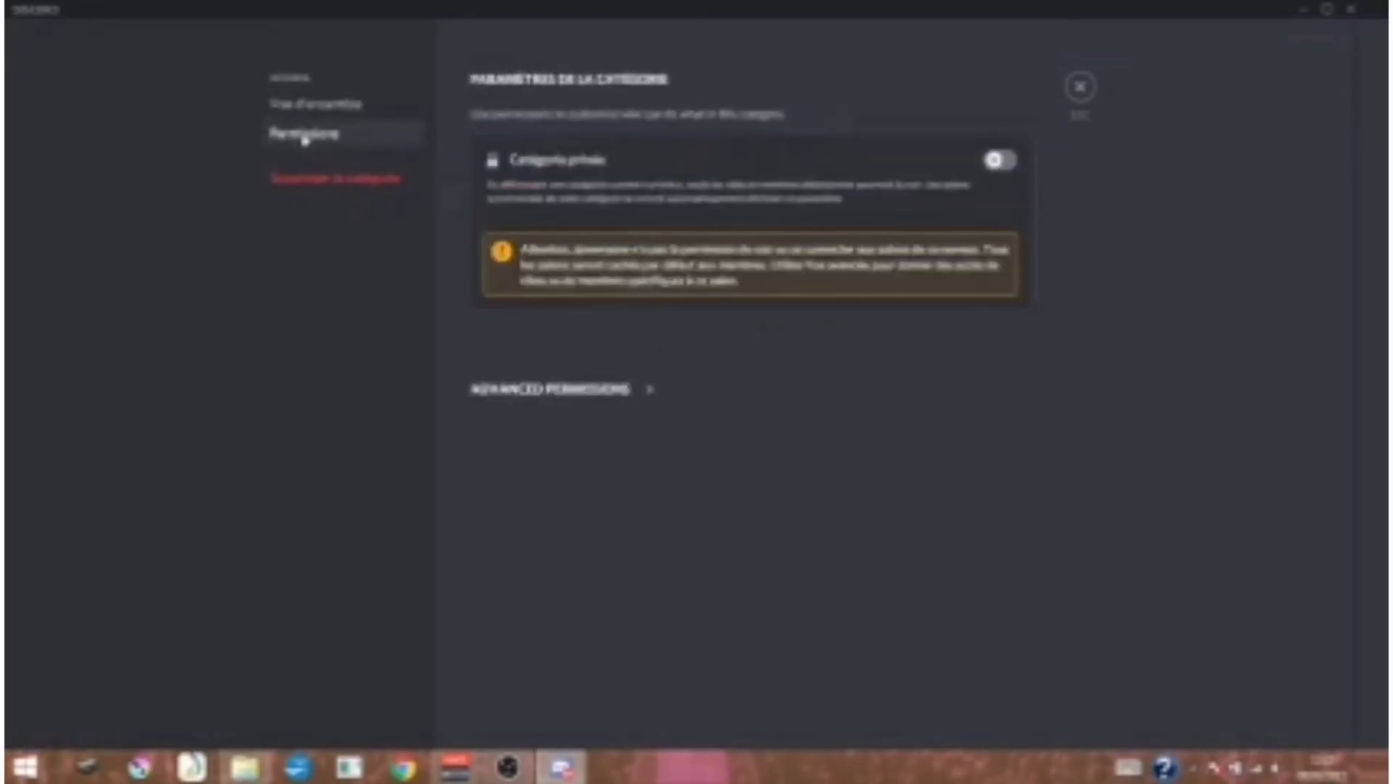
pyautogui.click(653, 393)
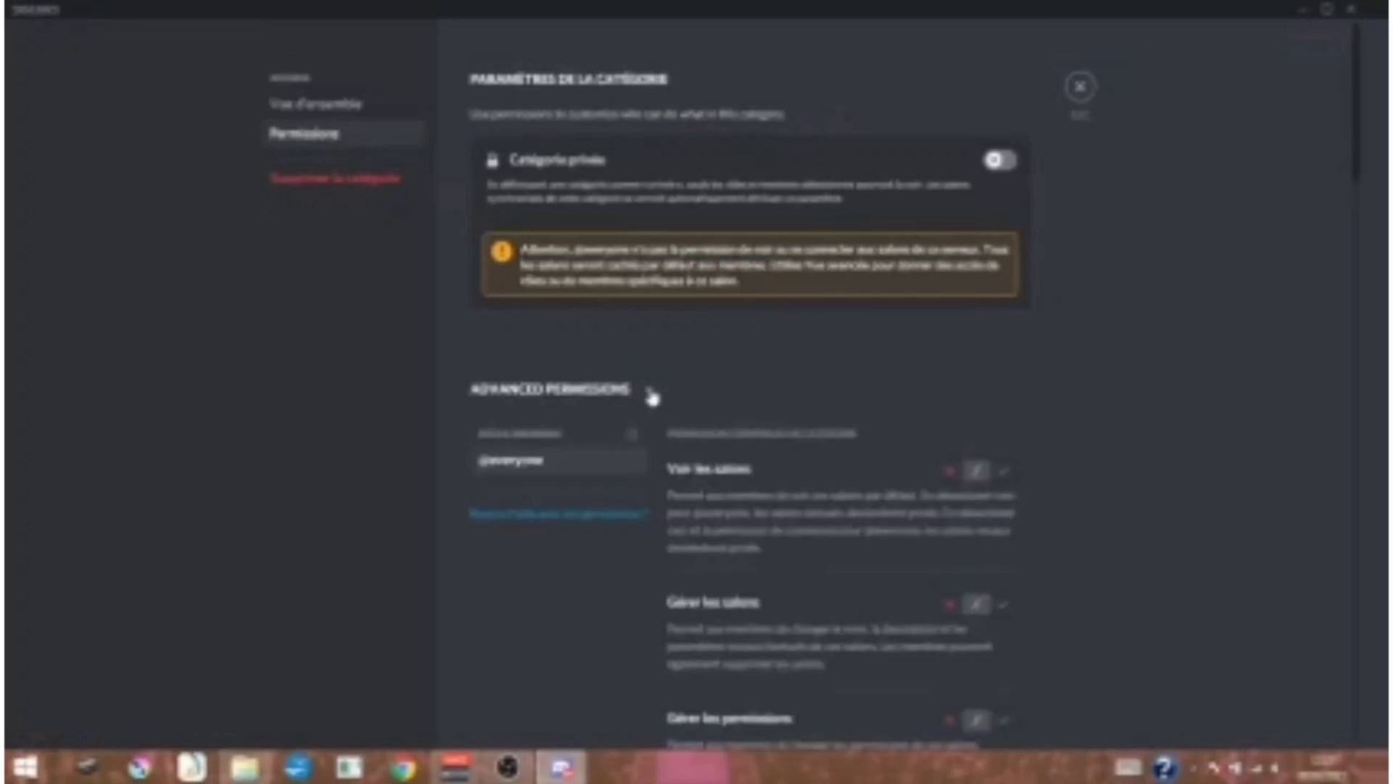
pyautogui.scroll(-3, 648, 396)
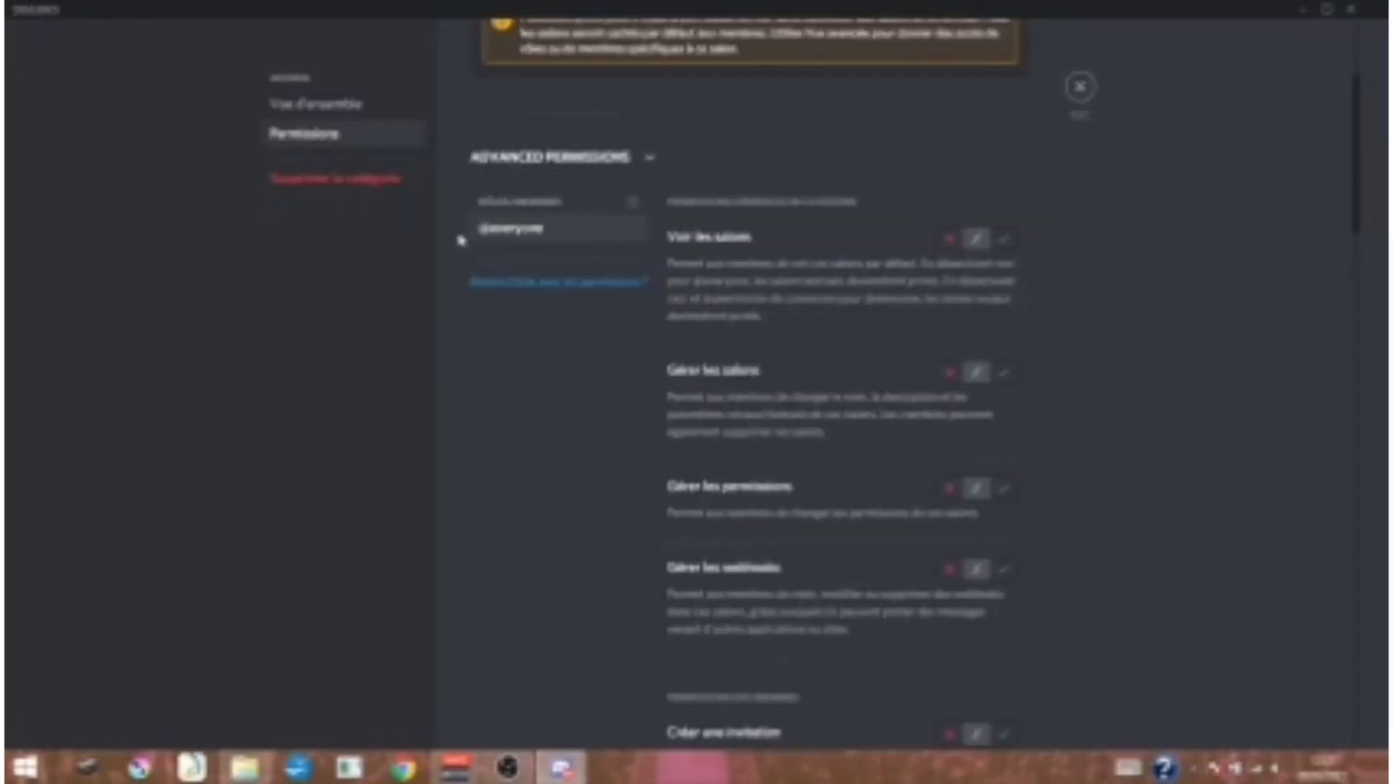
pyautogui.click(634, 203)
pyautogui.scroll(-2, 535, 376)
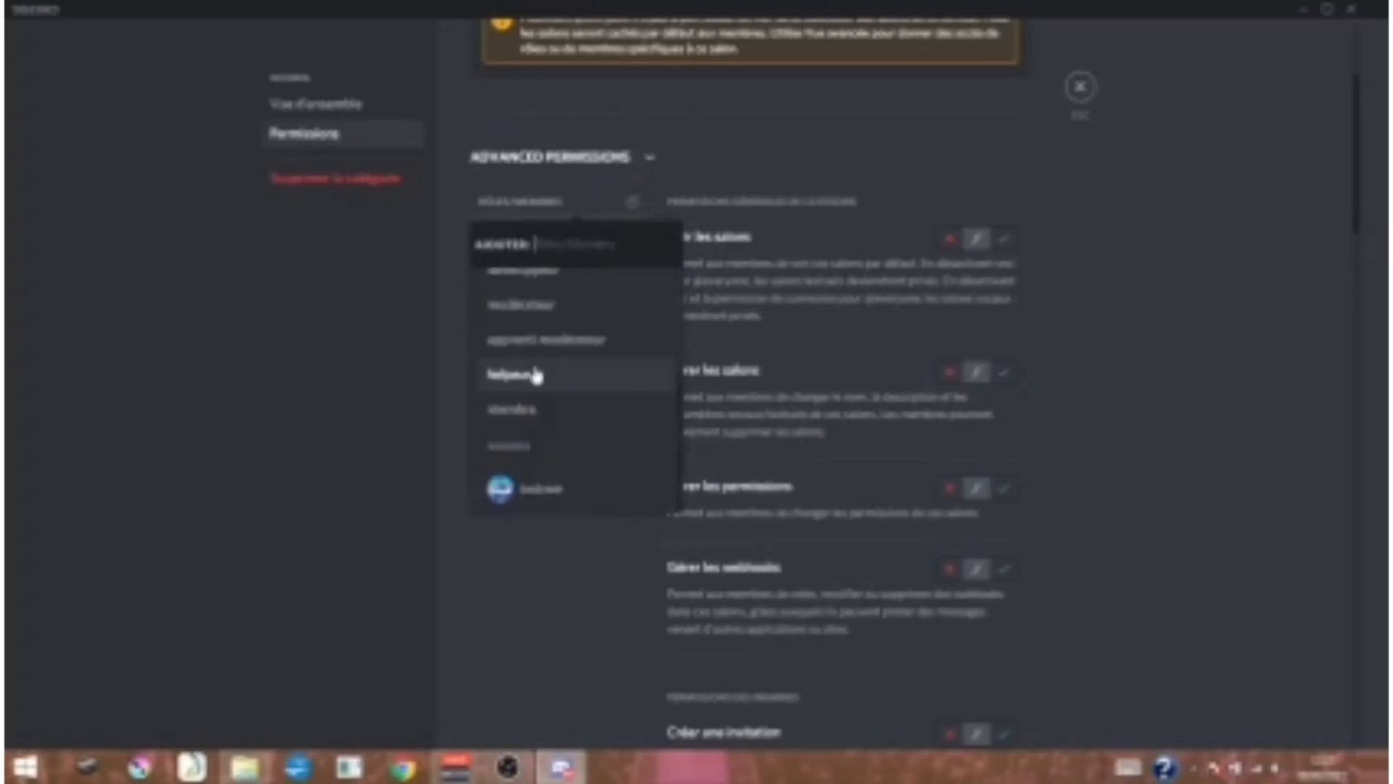
pyautogui.click(507, 413)
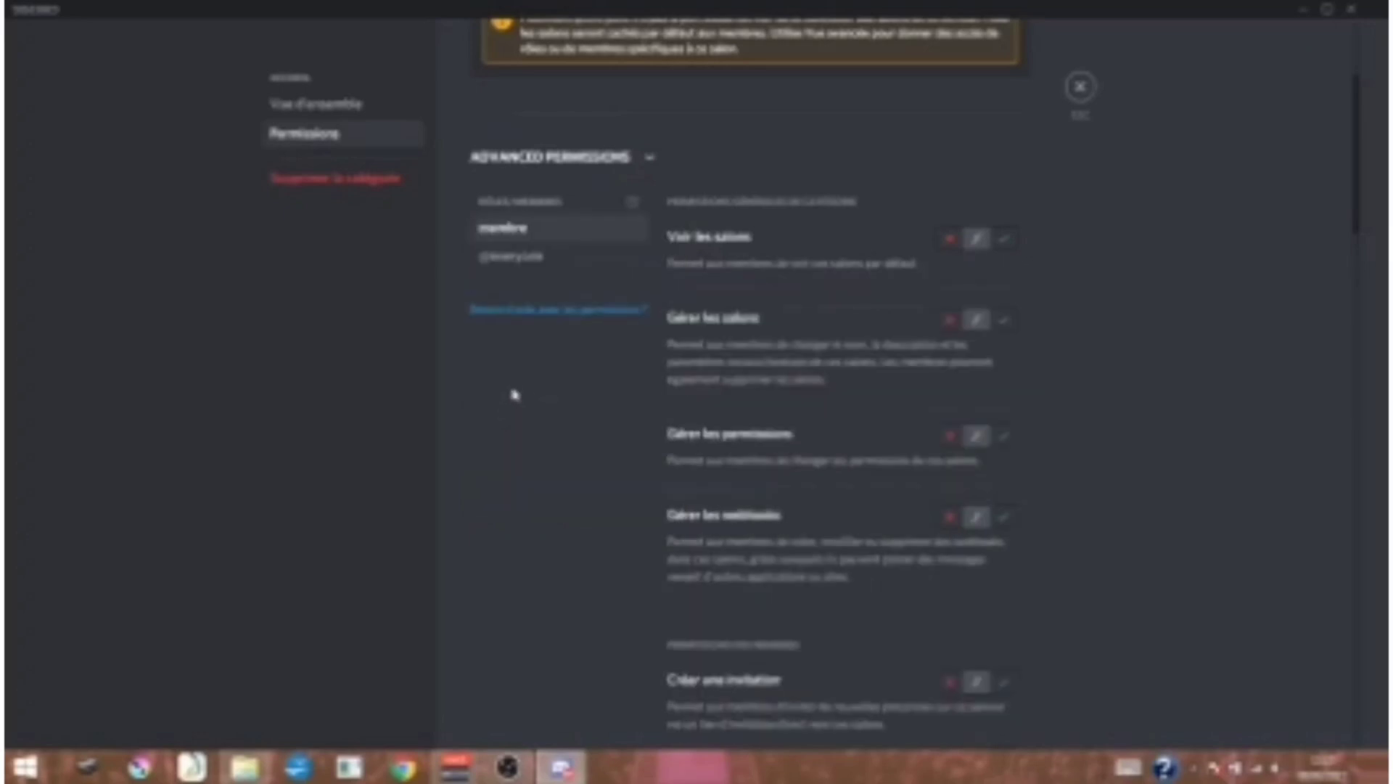
# - For membre in accueil, allow Voir les salons and deny Envoyer des messages, Intégrer des liens and Joindre des fichiers
pyautogui.click(1004, 239)
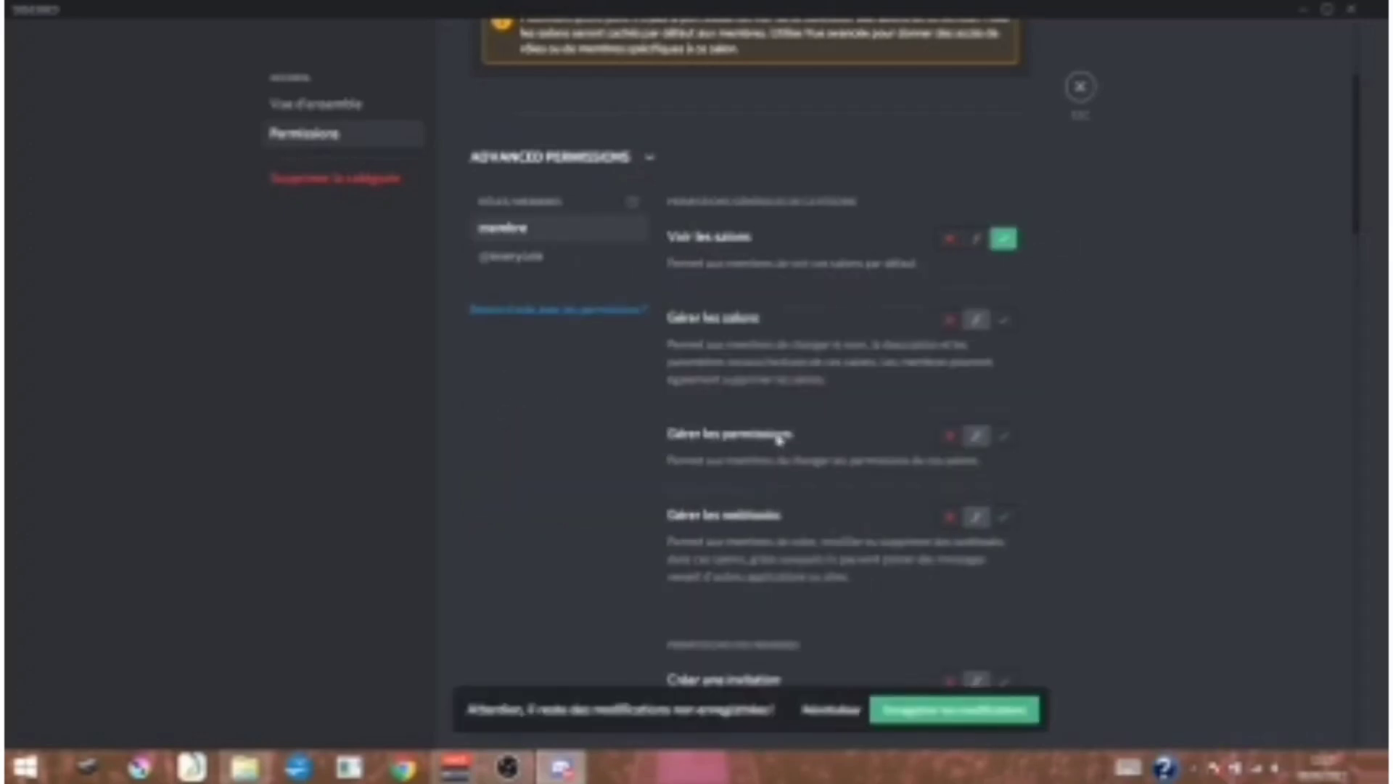
pyautogui.scroll(-3, 775, 434)
pyautogui.scroll(-3, 772, 429)
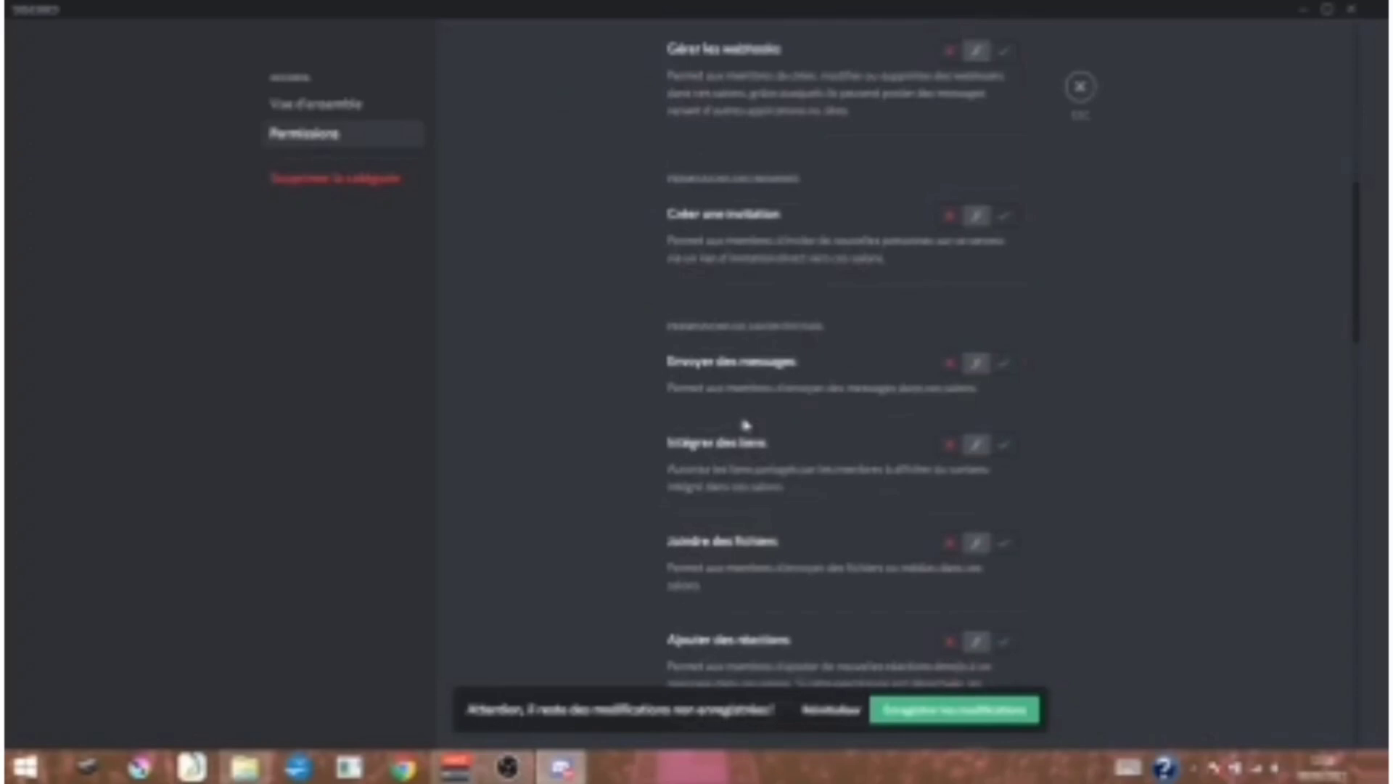
pyautogui.click(948, 367)
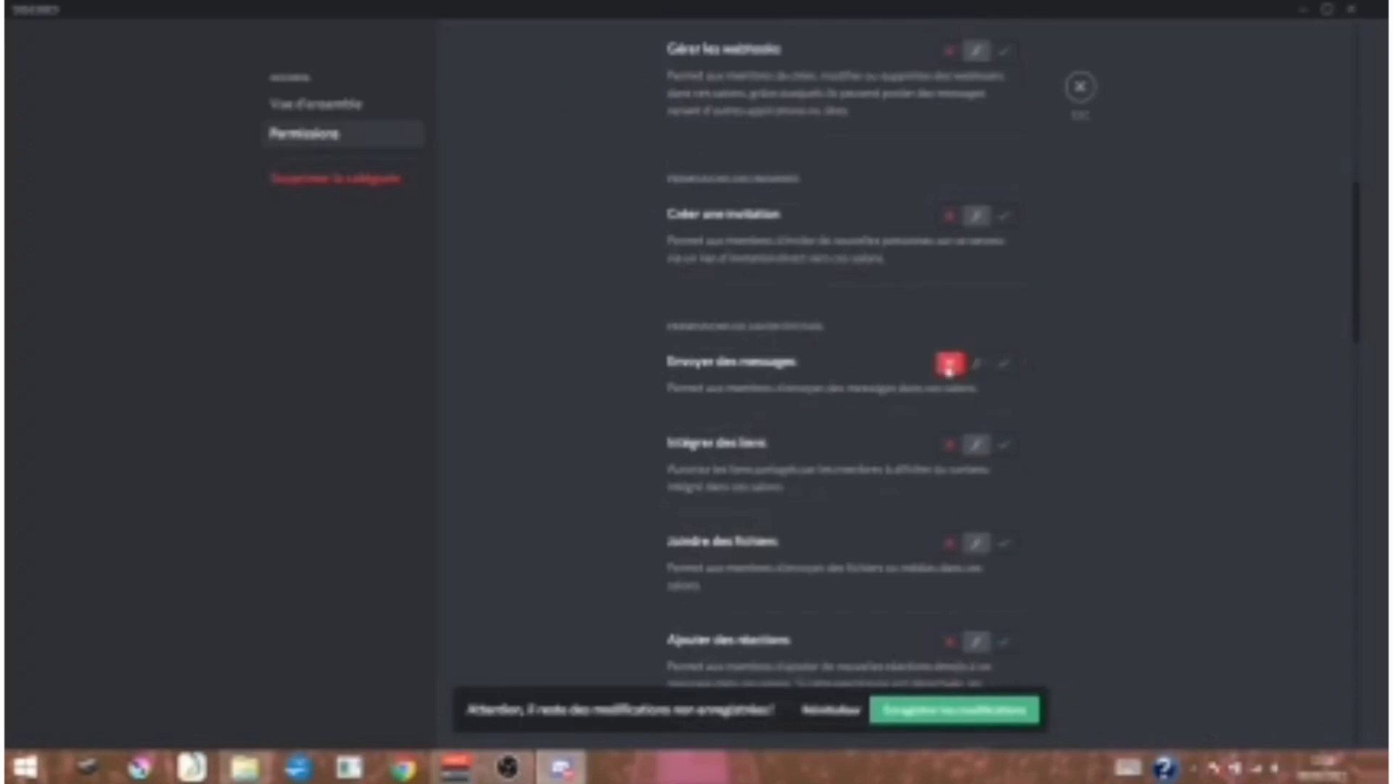
pyautogui.click(949, 444)
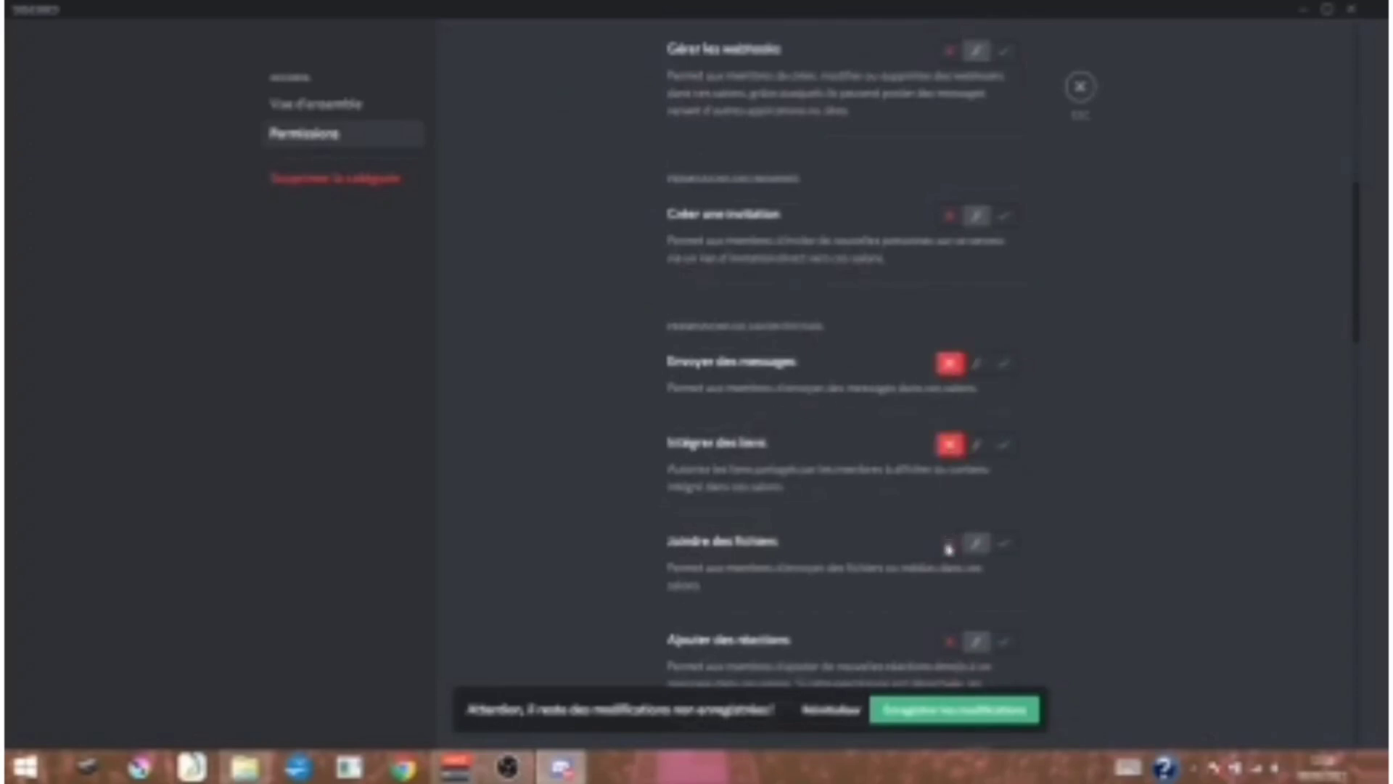
pyautogui.click(949, 550)
pyautogui.scroll(-3, 889, 592)
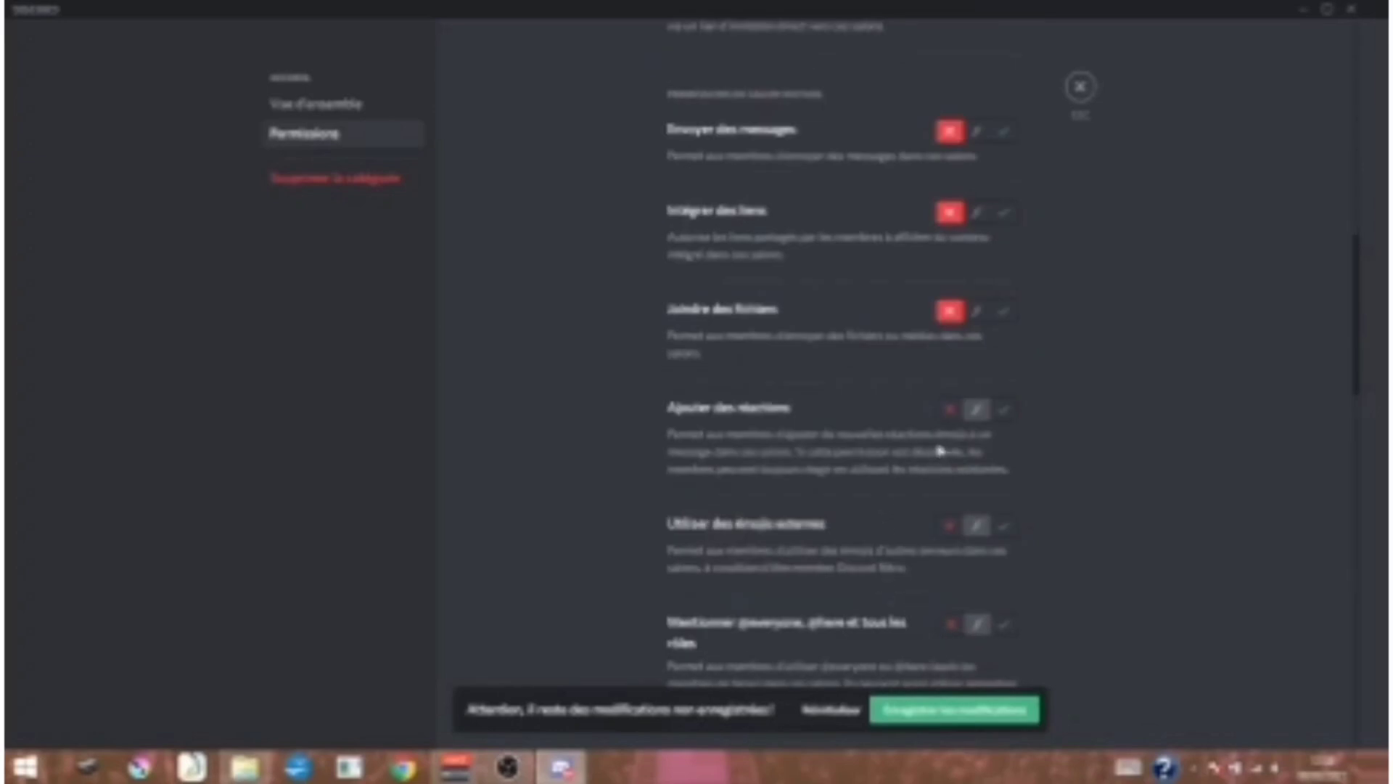
pyautogui.click(950, 410)
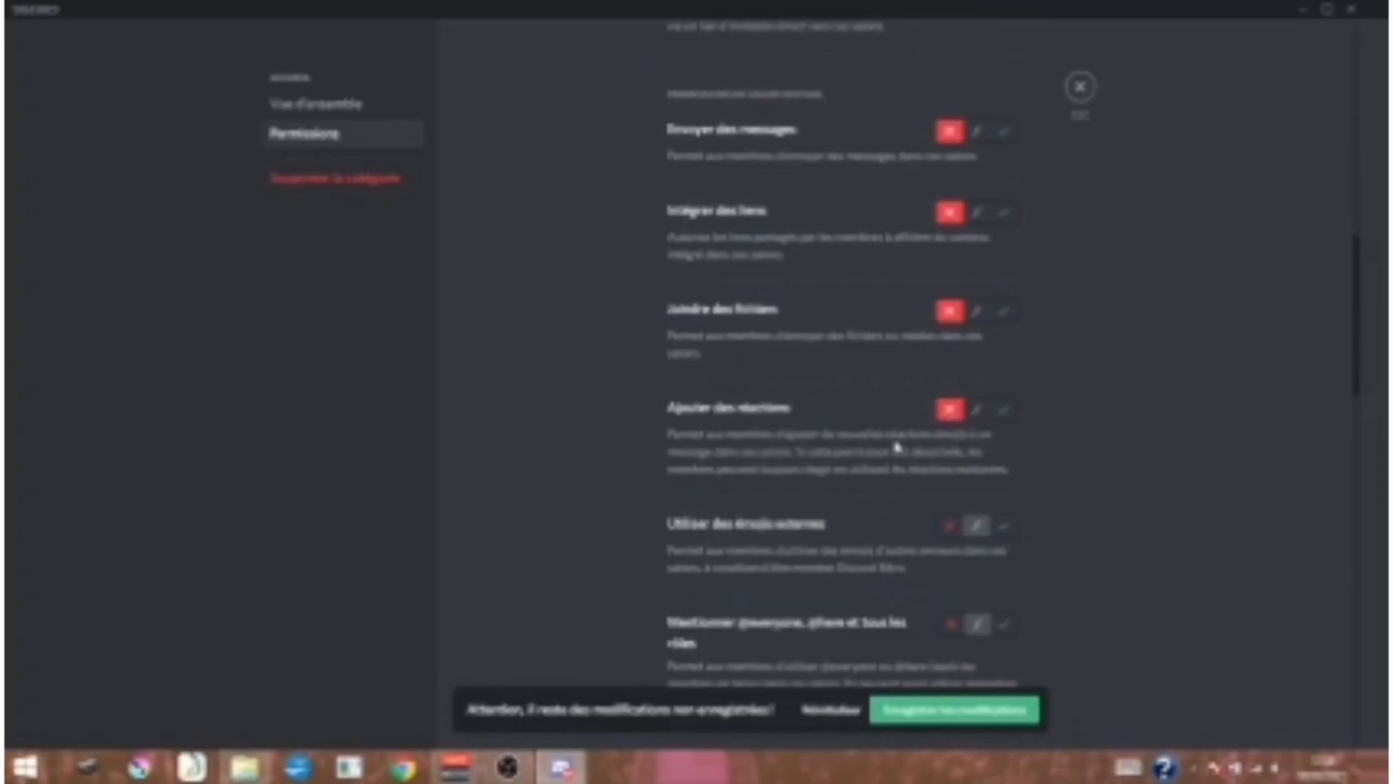
pyautogui.click(951, 532)
pyautogui.scroll(-3, 805, 535)
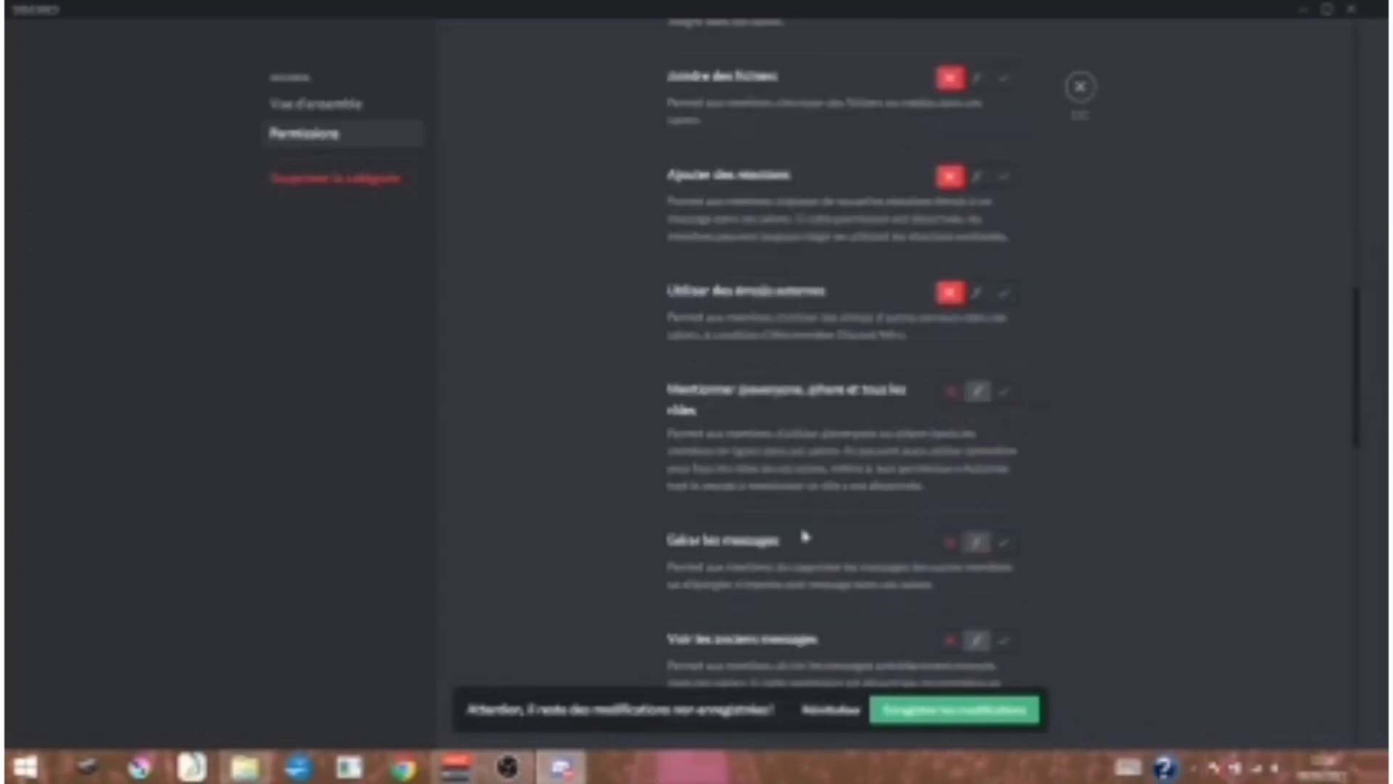
pyautogui.click(947, 395)
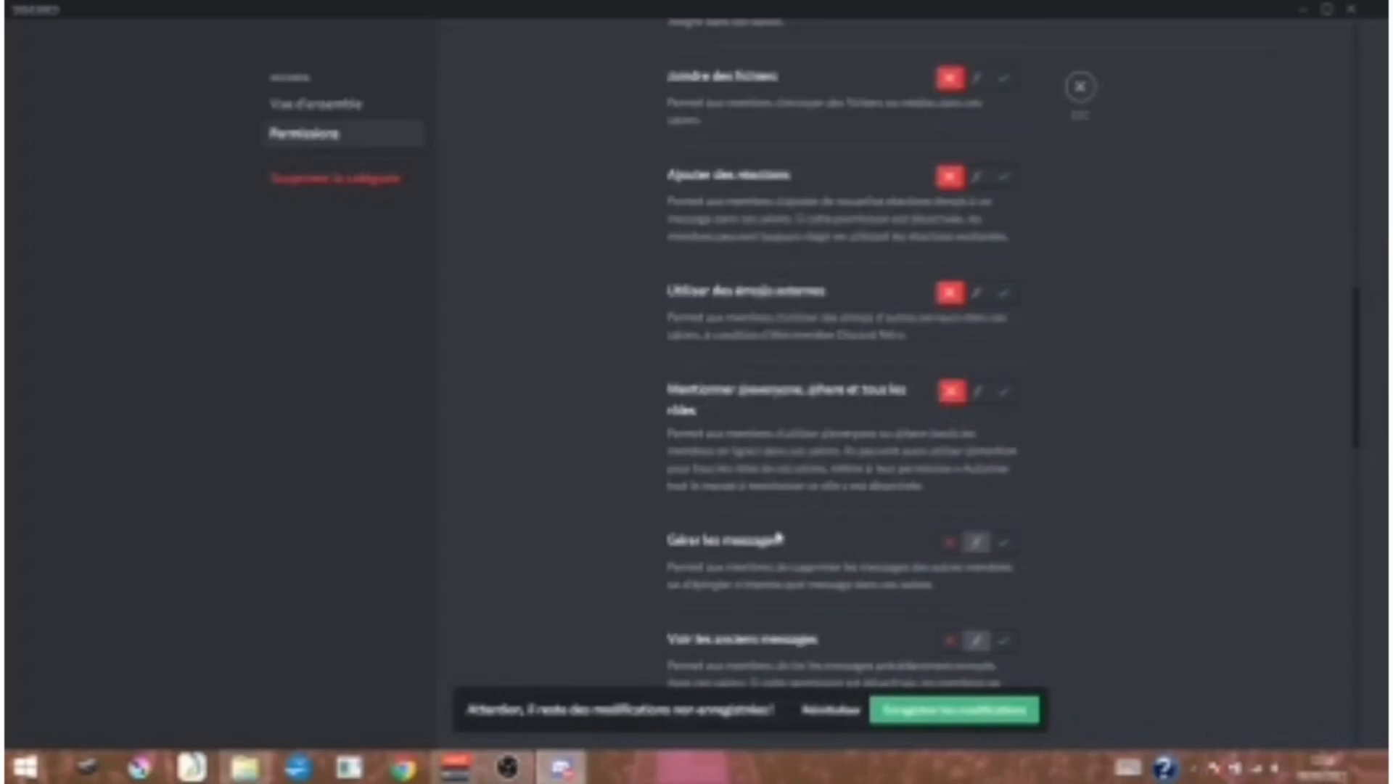
# - Allow membre Voir les anciens messages and deny Gérer les messages and Envoyer des messages de synthèse vocale in accueil
pyautogui.scroll(-3, 761, 533)
pyautogui.click(956, 410)
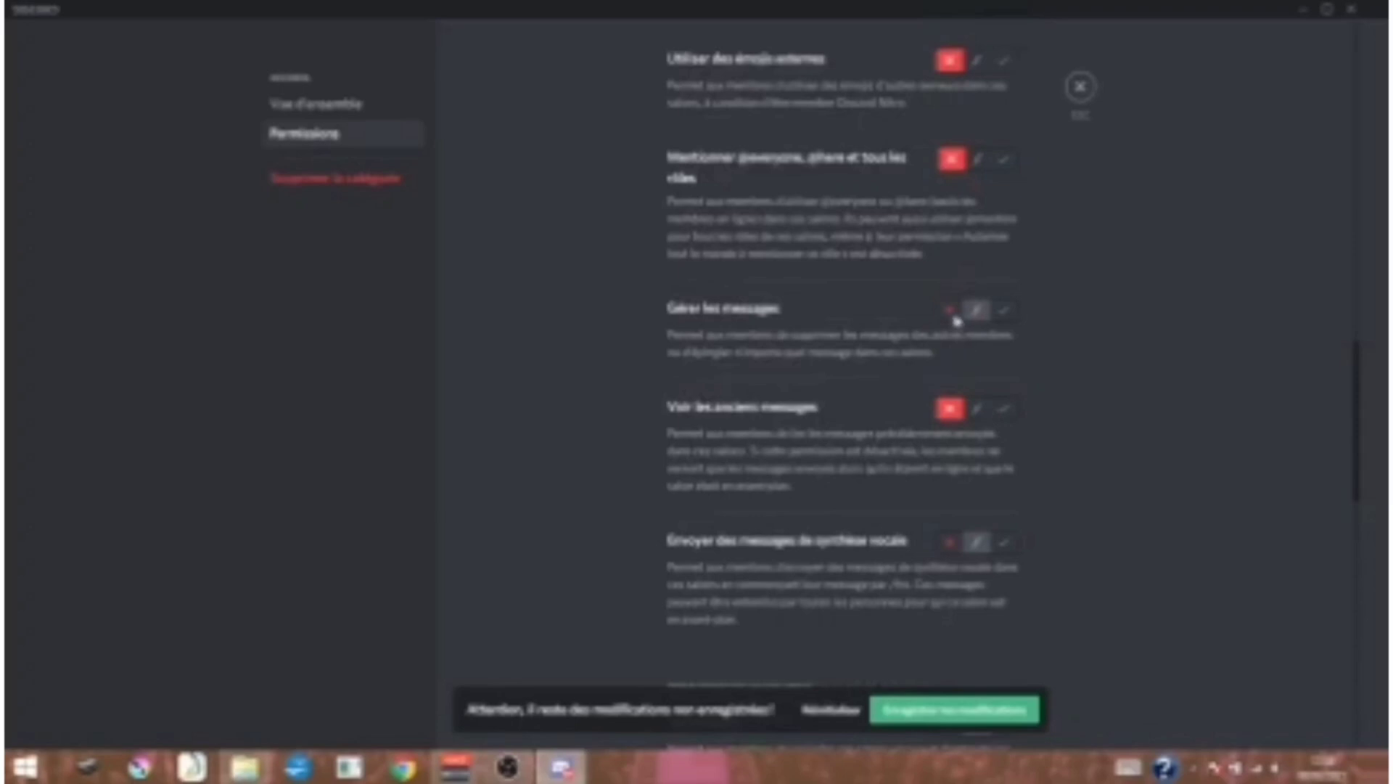
pyautogui.click(951, 311)
pyautogui.click(1010, 408)
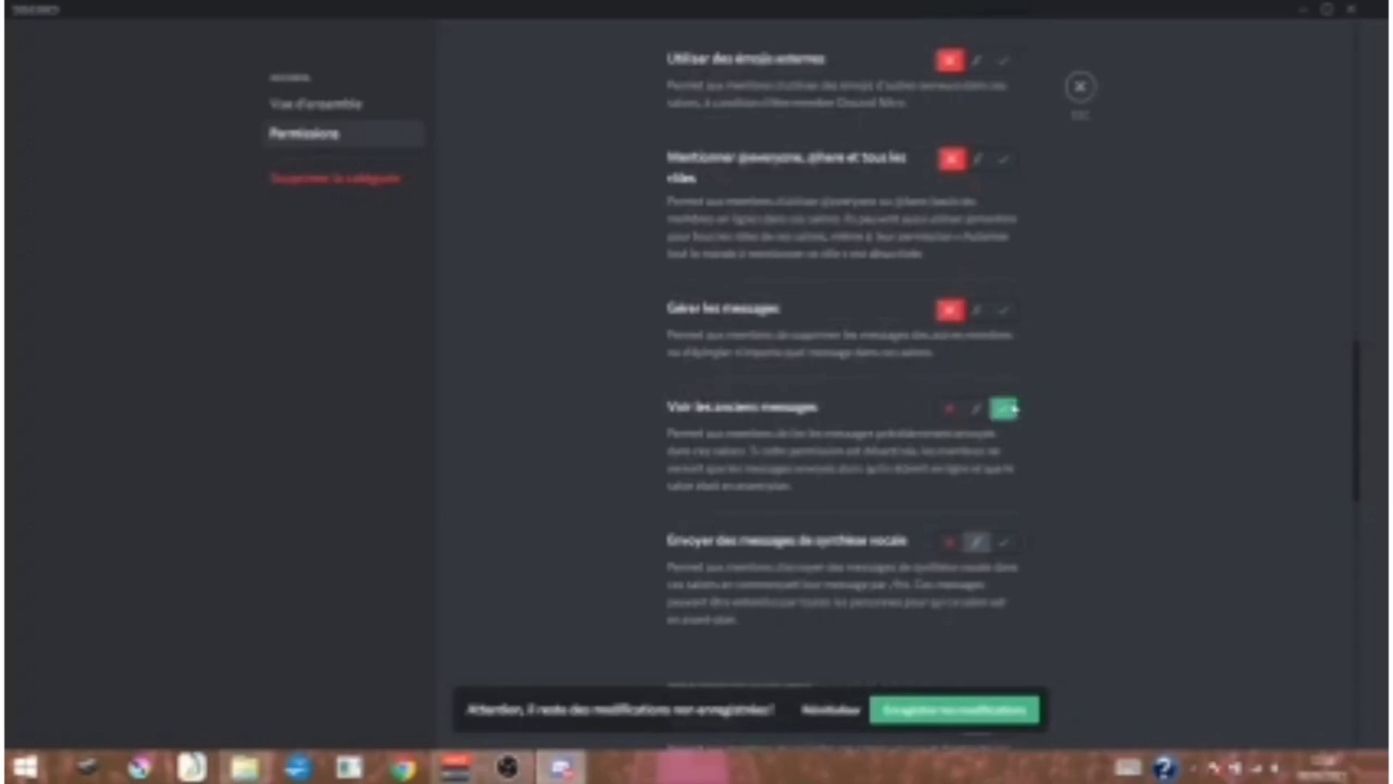
pyautogui.click(949, 542)
# - Check the remaining voice permissions, save the accueil category's permission changes and close its settings
pyautogui.scroll(-6, 727, 590)
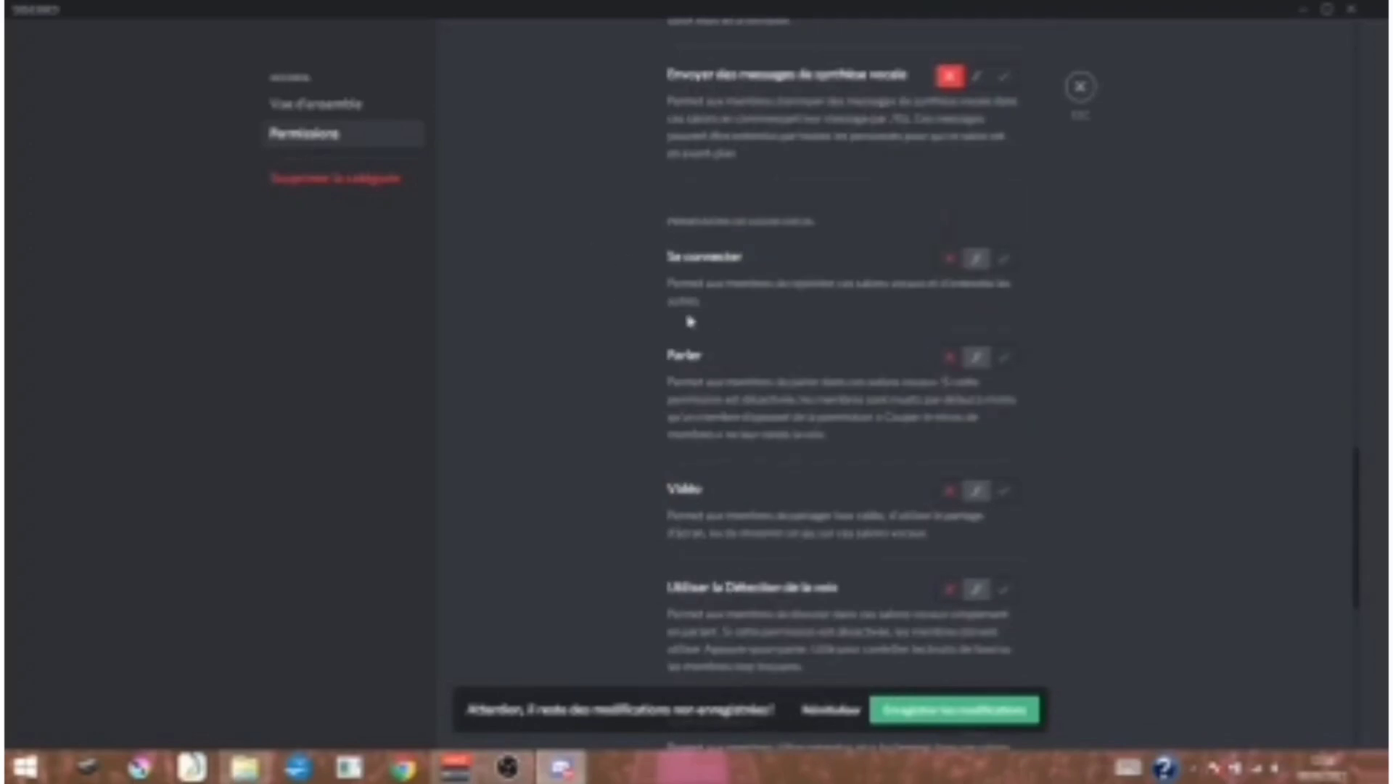
pyautogui.scroll(-6, 753, 605)
pyautogui.scroll(6, 705, 325)
pyautogui.scroll(-8, 706, 233)
pyautogui.scroll(20, 748, 407)
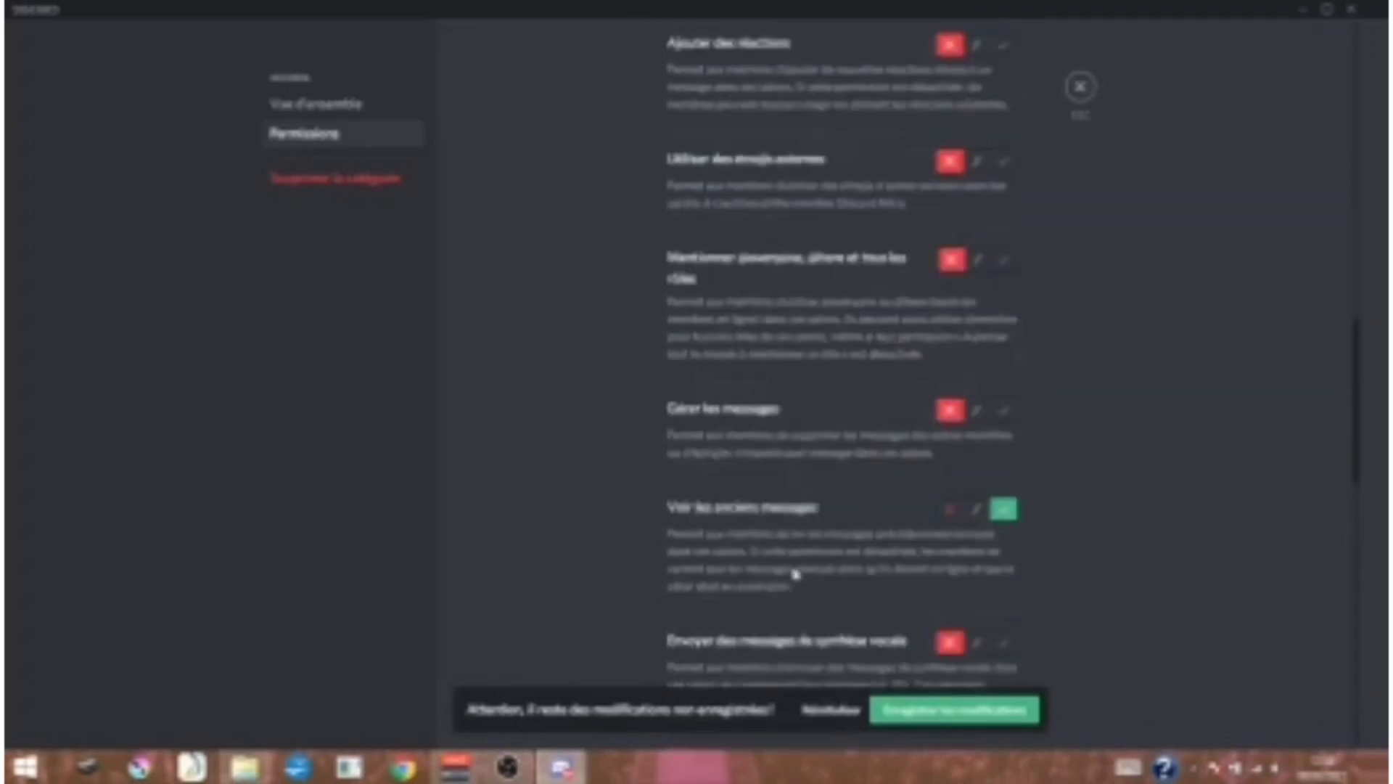
pyautogui.click(924, 722)
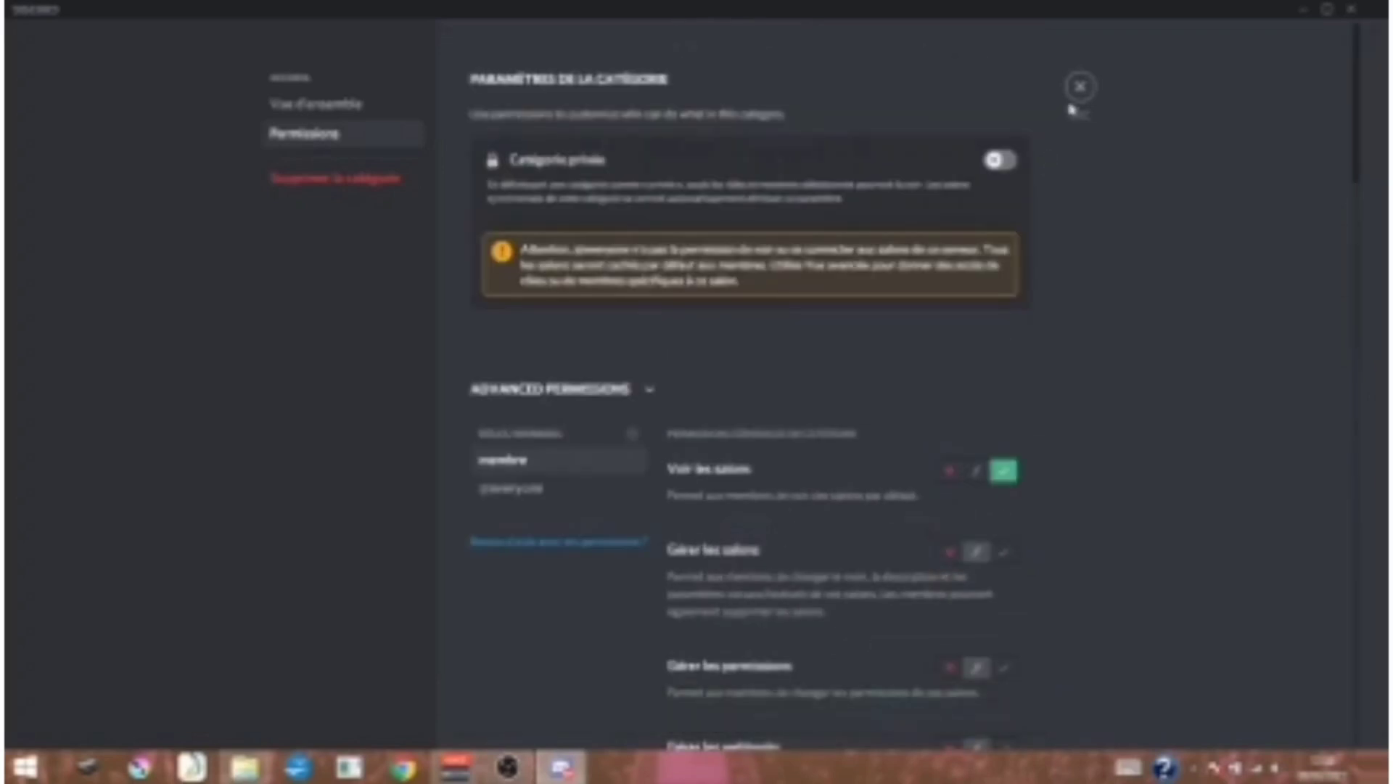
pyautogui.click(1080, 91)
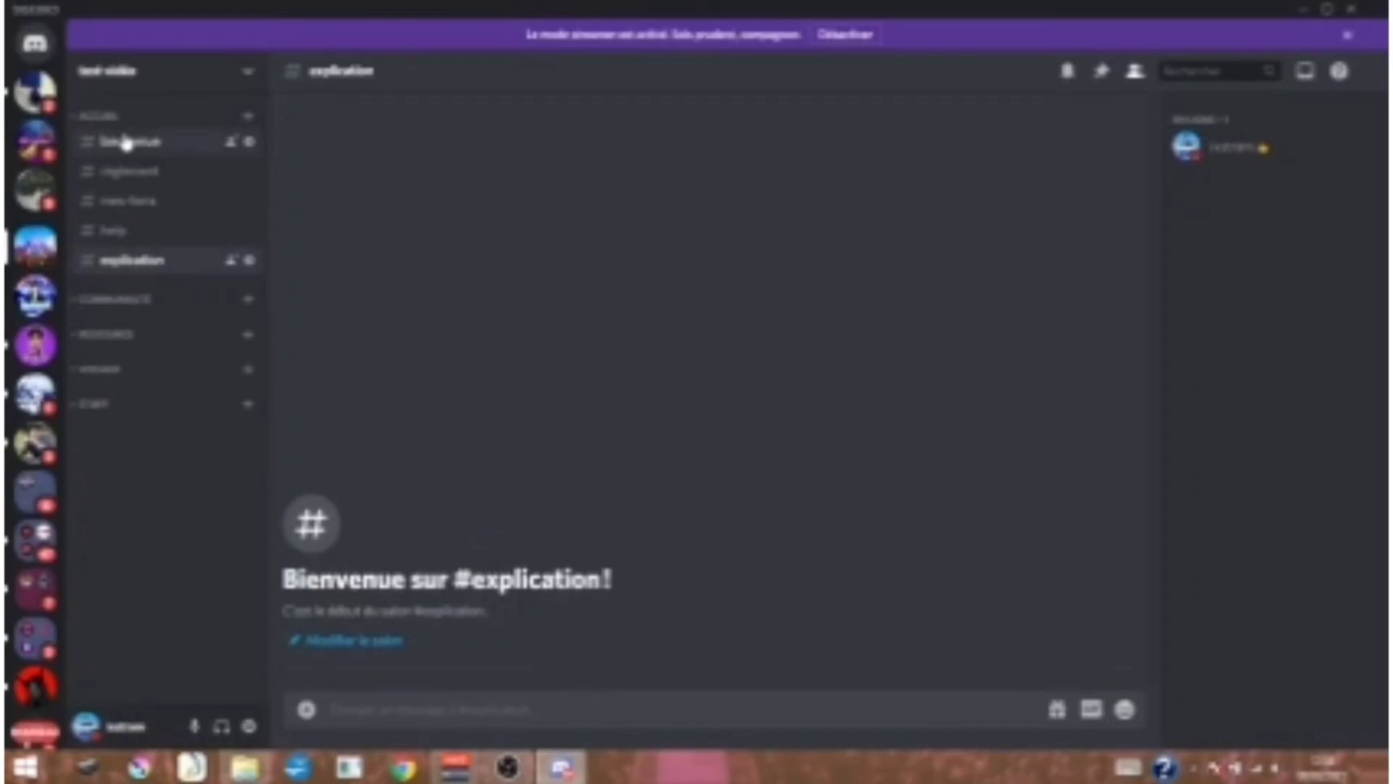
# - With the bienvenue channel open, collapse the accueil category and expand the communauté category
pyautogui.click(126, 143)
pyautogui.click(101, 117)
pyautogui.click(100, 118)
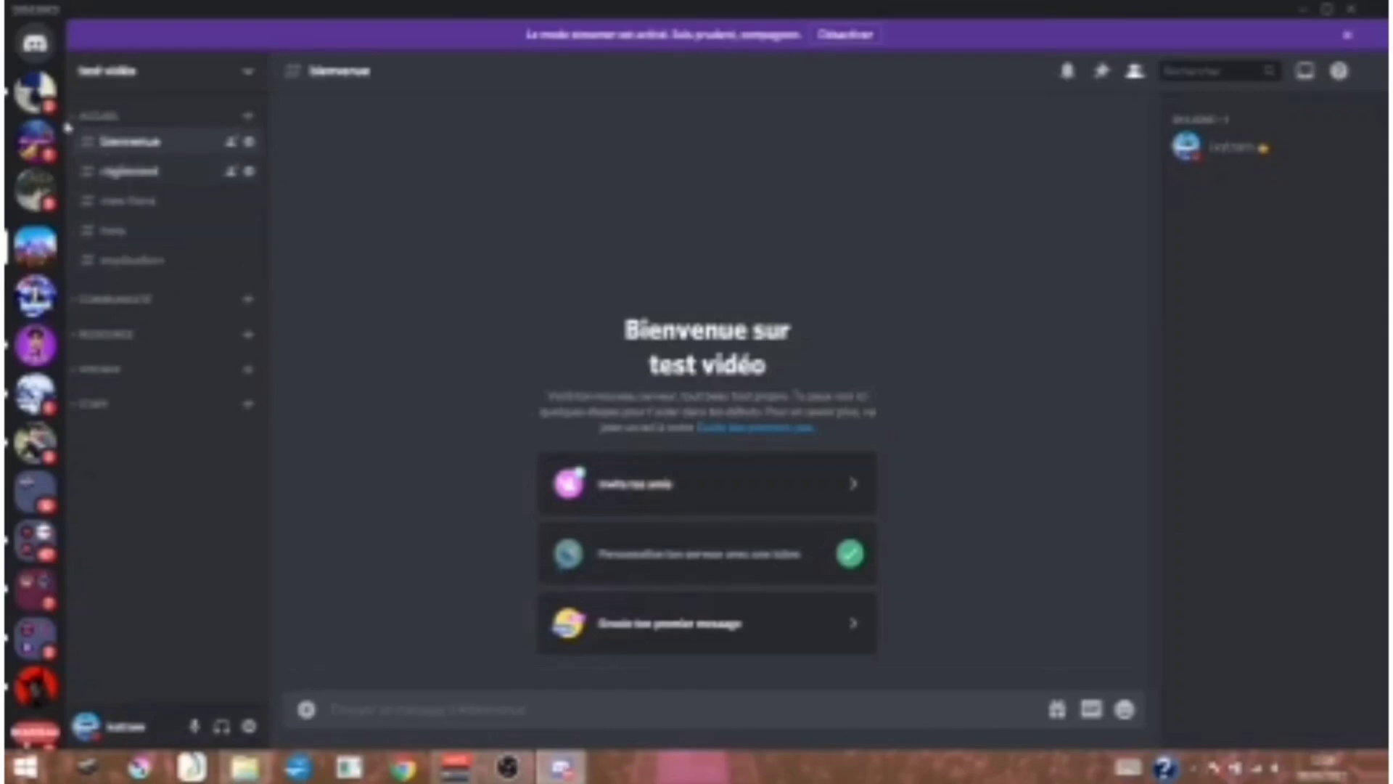
pyautogui.click(110, 118)
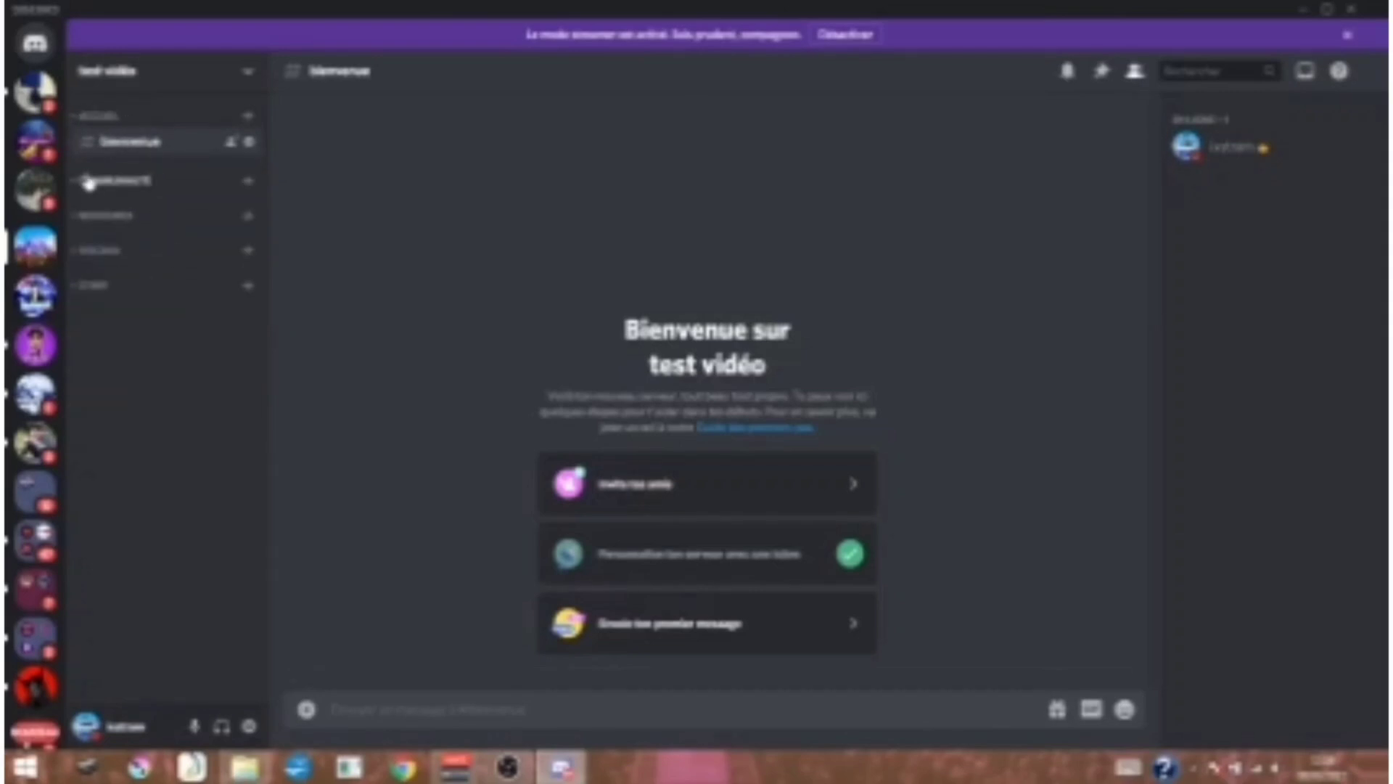
pyautogui.click(92, 183)
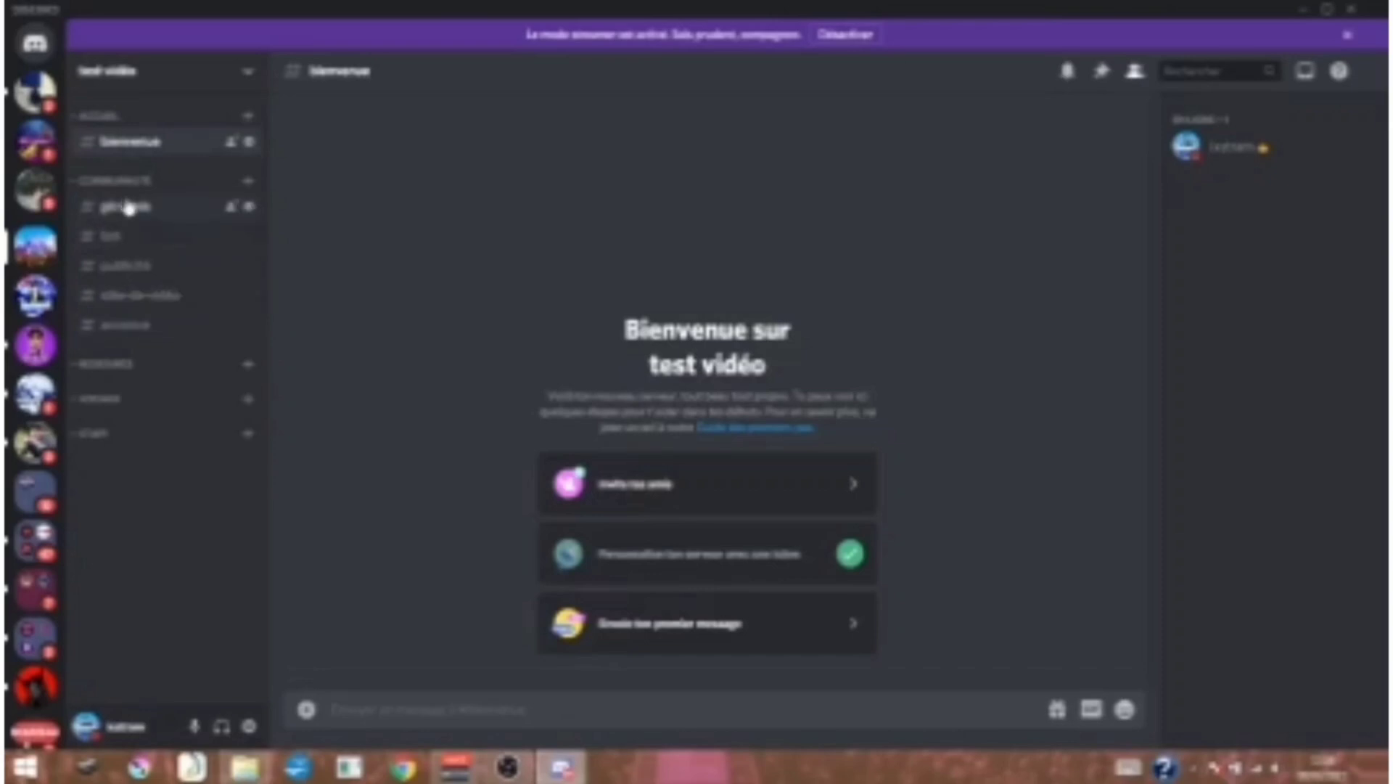
# - Open the communauté category's permission settings and add the membre role to its advanced permissions
pyautogui.rightClick(120, 183)
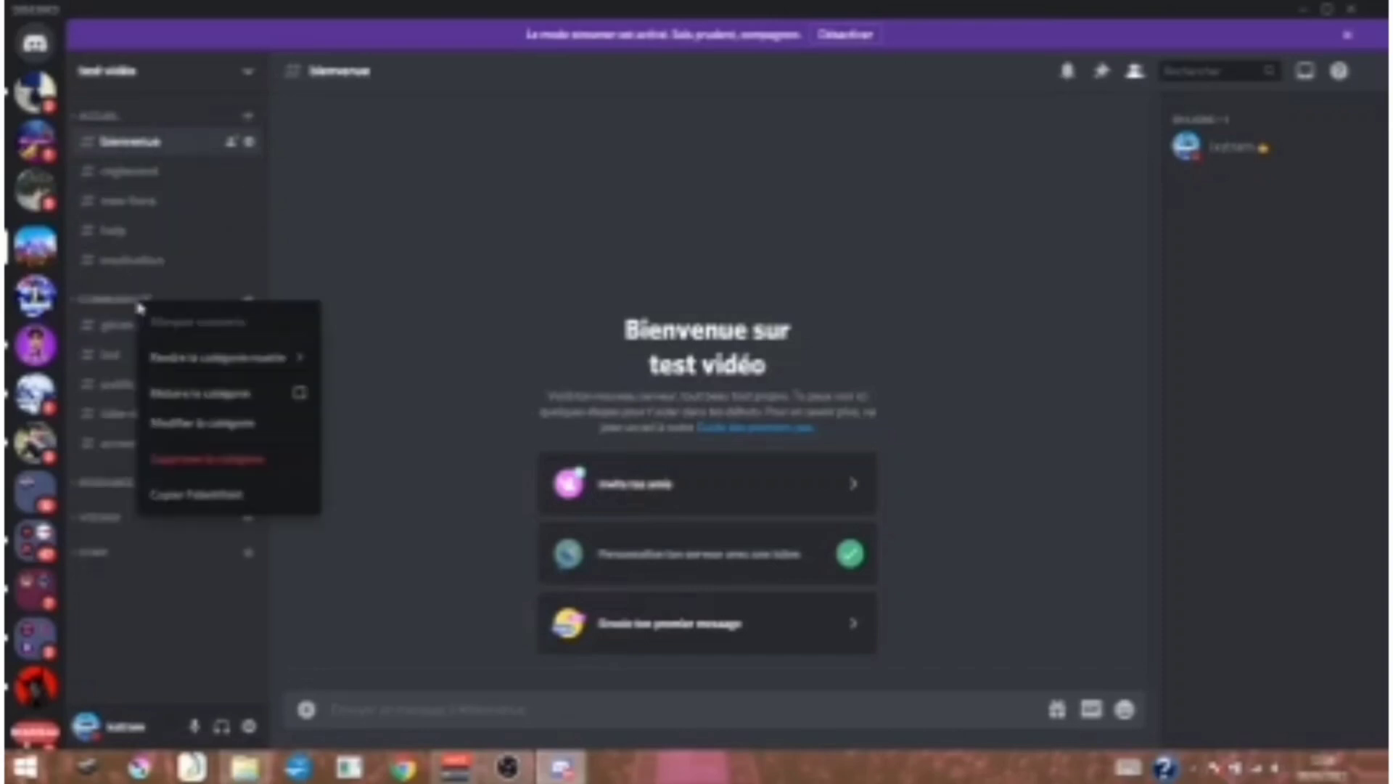
pyautogui.click(197, 428)
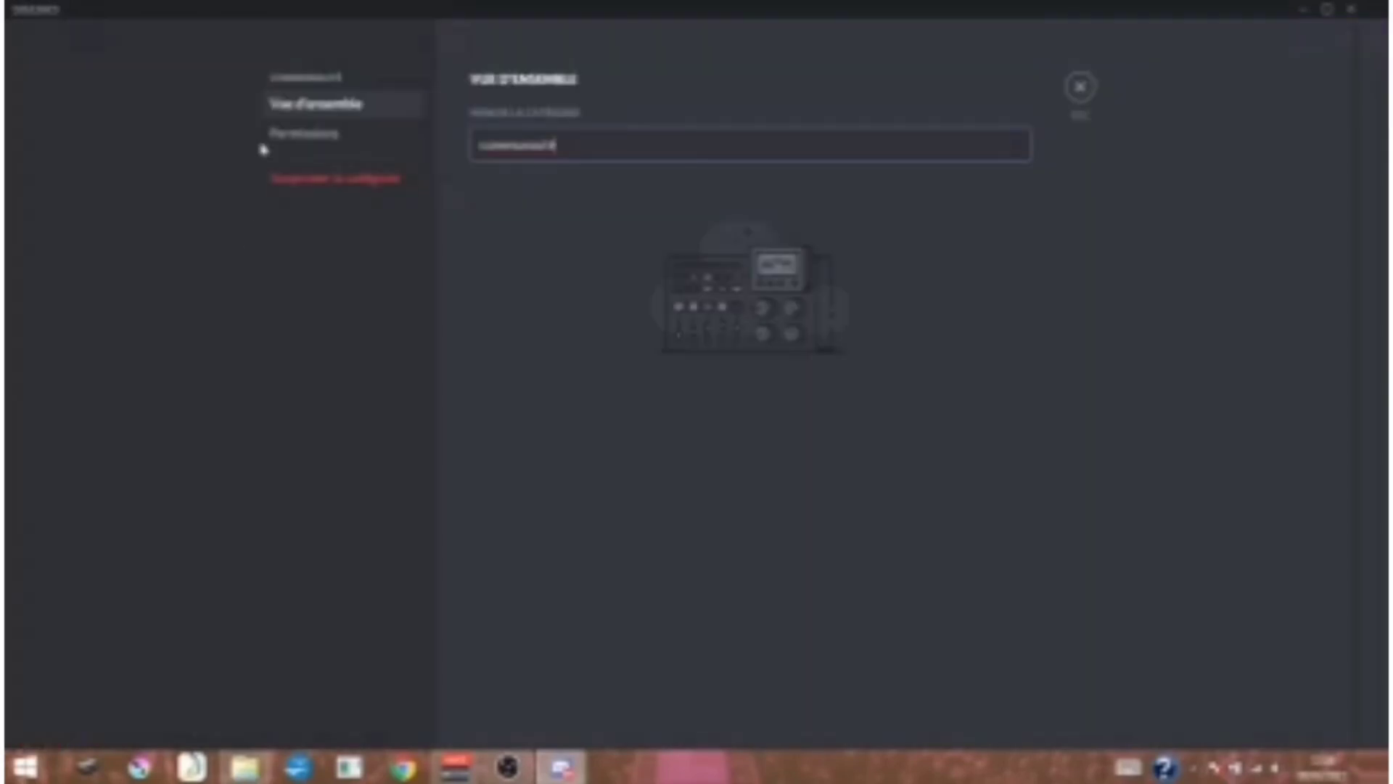
pyautogui.click(305, 145)
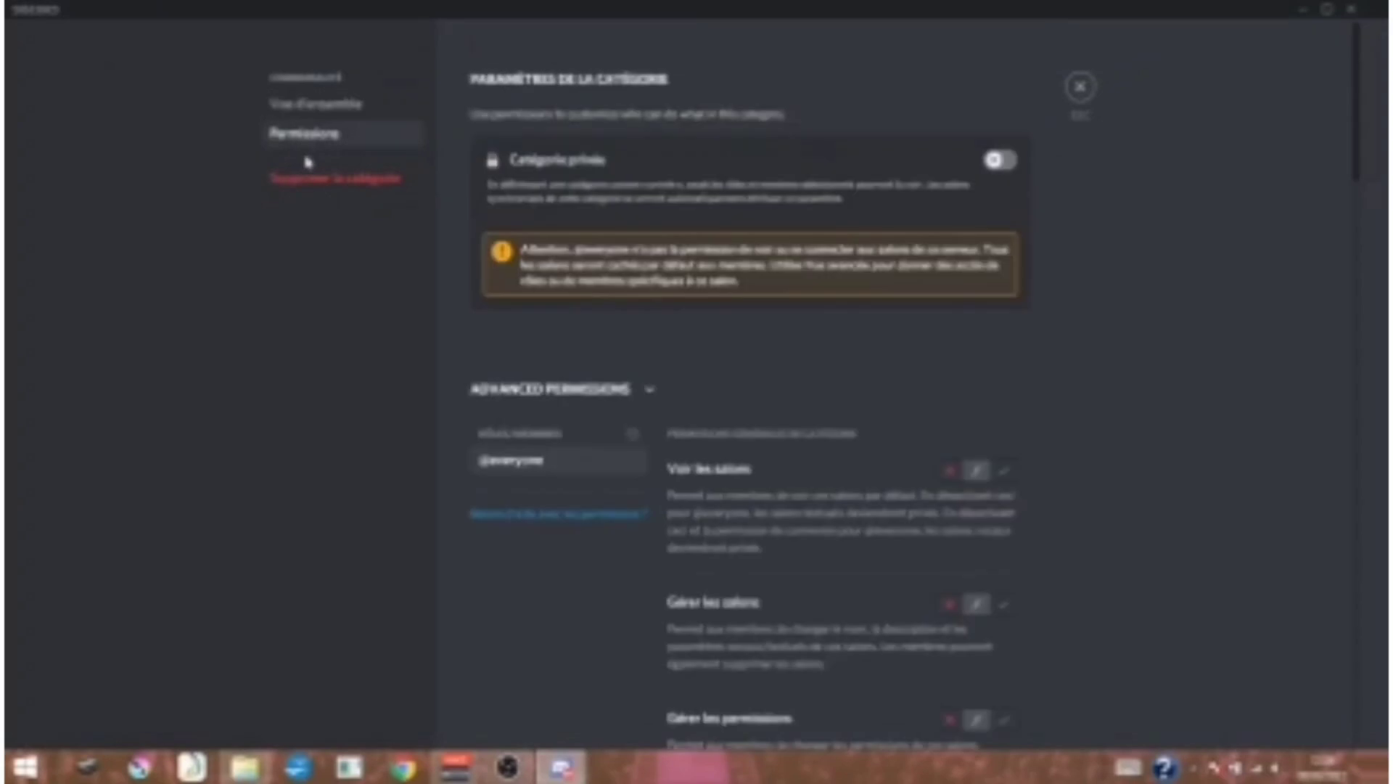
pyautogui.click(632, 435)
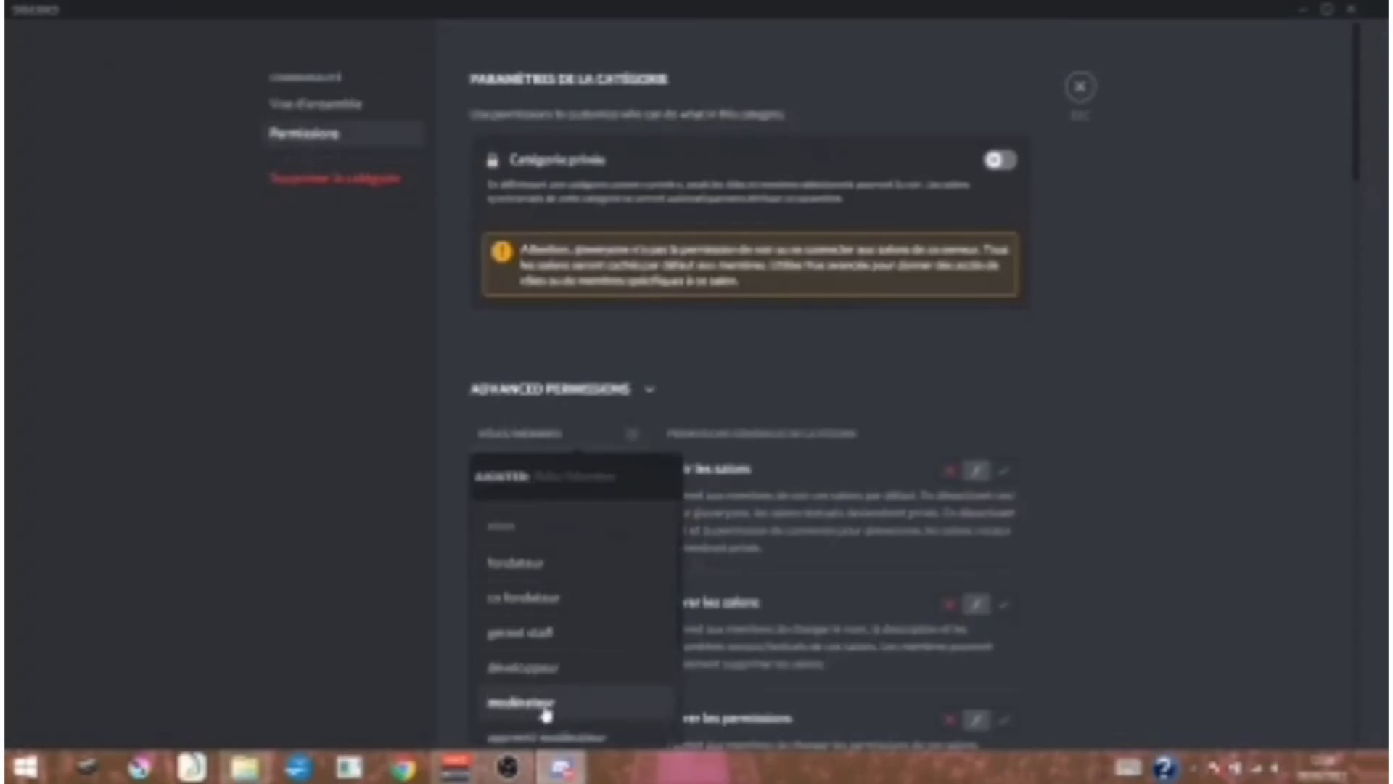
pyautogui.scroll(-2, 543, 696)
pyautogui.click(535, 641)
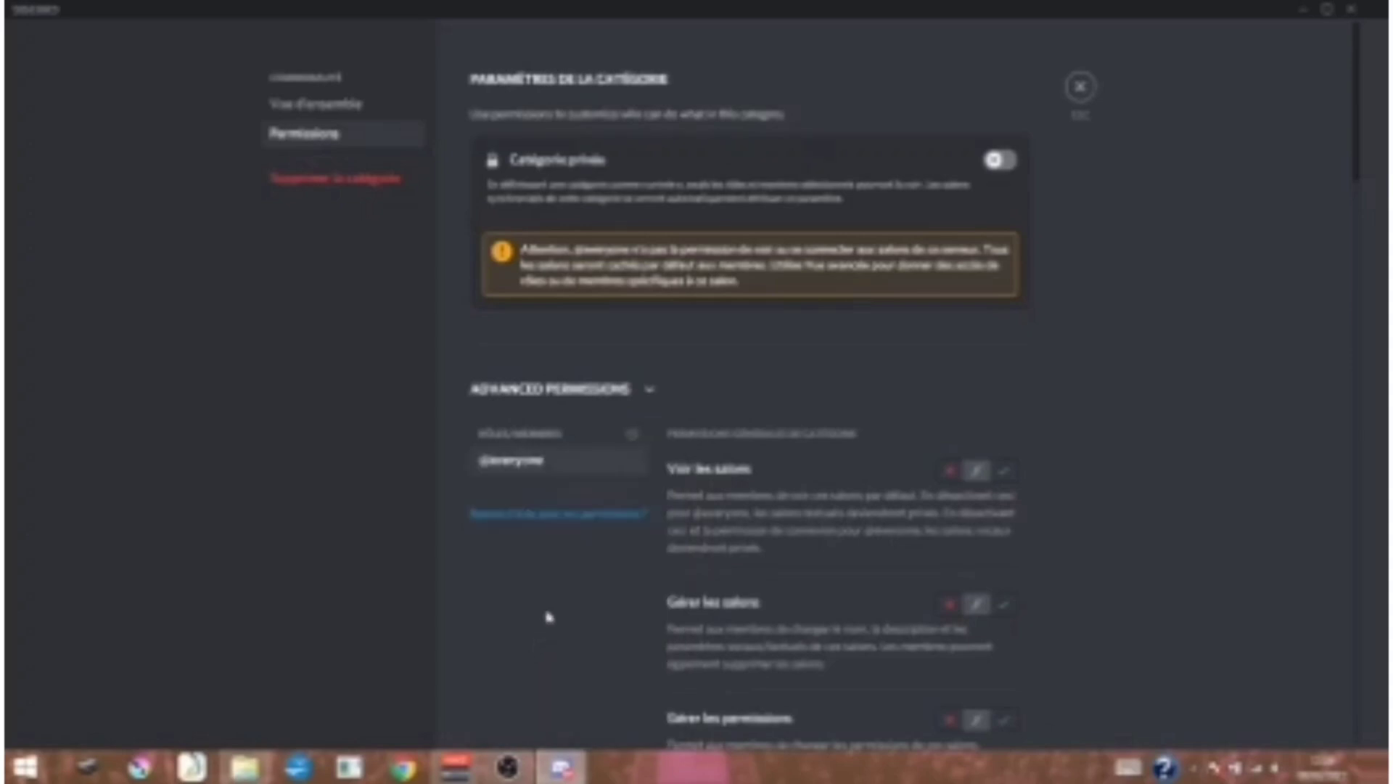
# - Allow membre Voir les salons, Créer une invitation, Envoyer des messages, Intégrer des liens and Joindre des fichiers in communauté
pyautogui.scroll(-3, 778, 489)
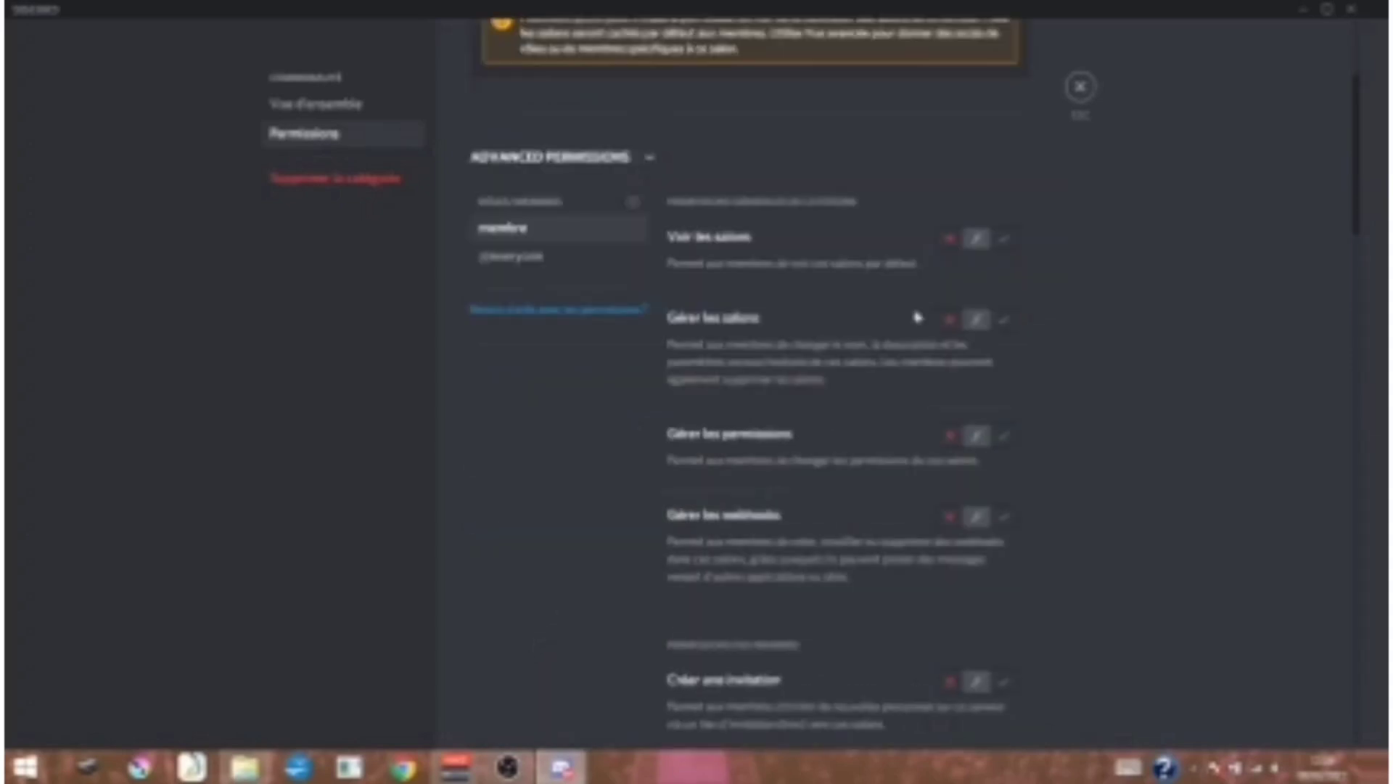
pyautogui.click(1007, 241)
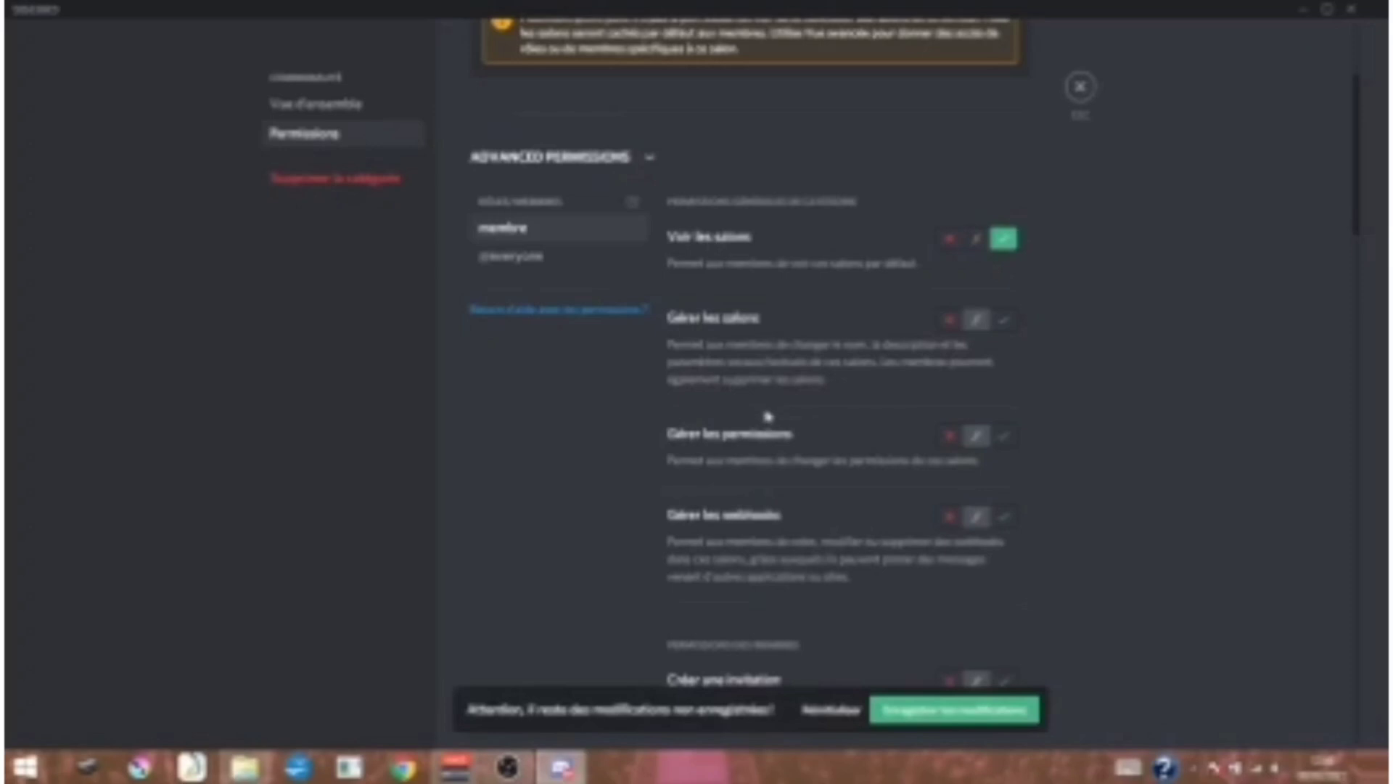
pyautogui.scroll(-3, 766, 413)
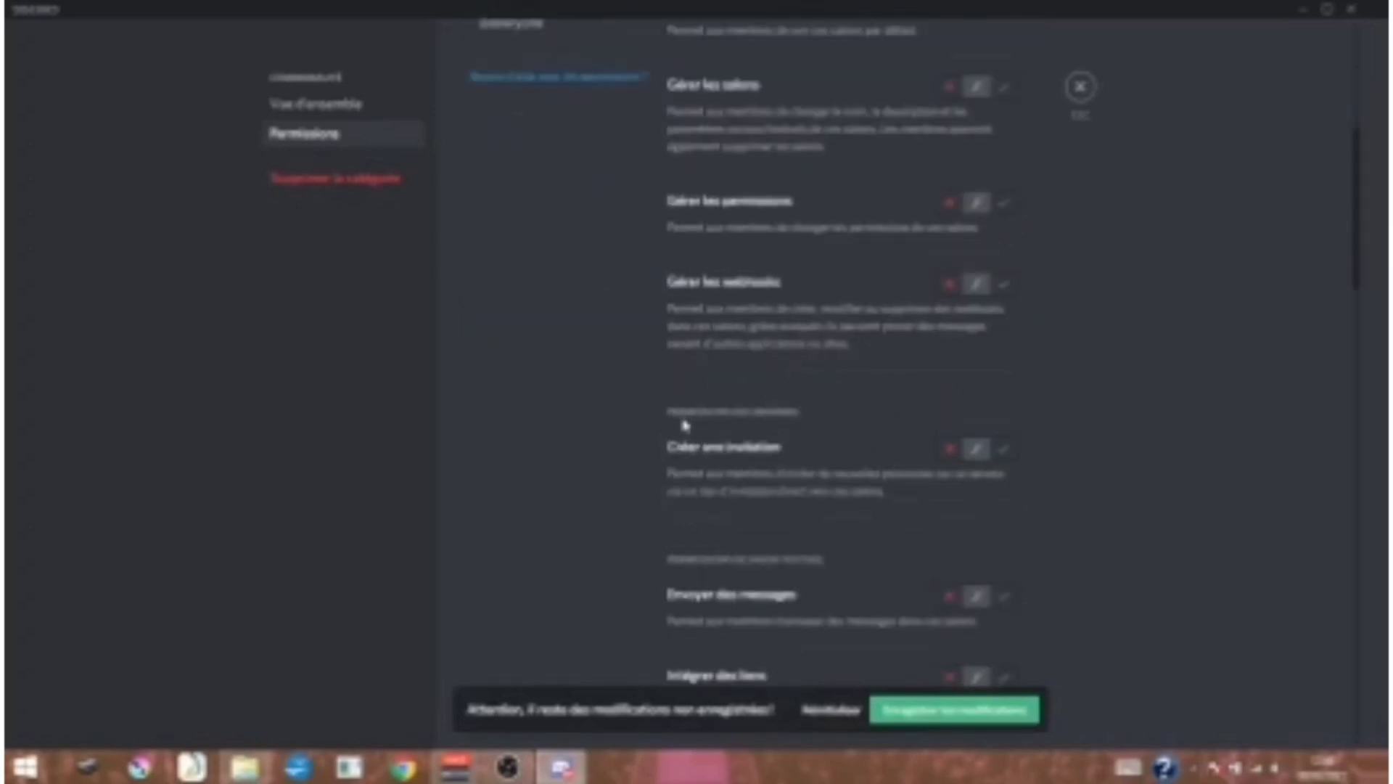
pyautogui.scroll(-3, 683, 416)
pyautogui.click(1011, 219)
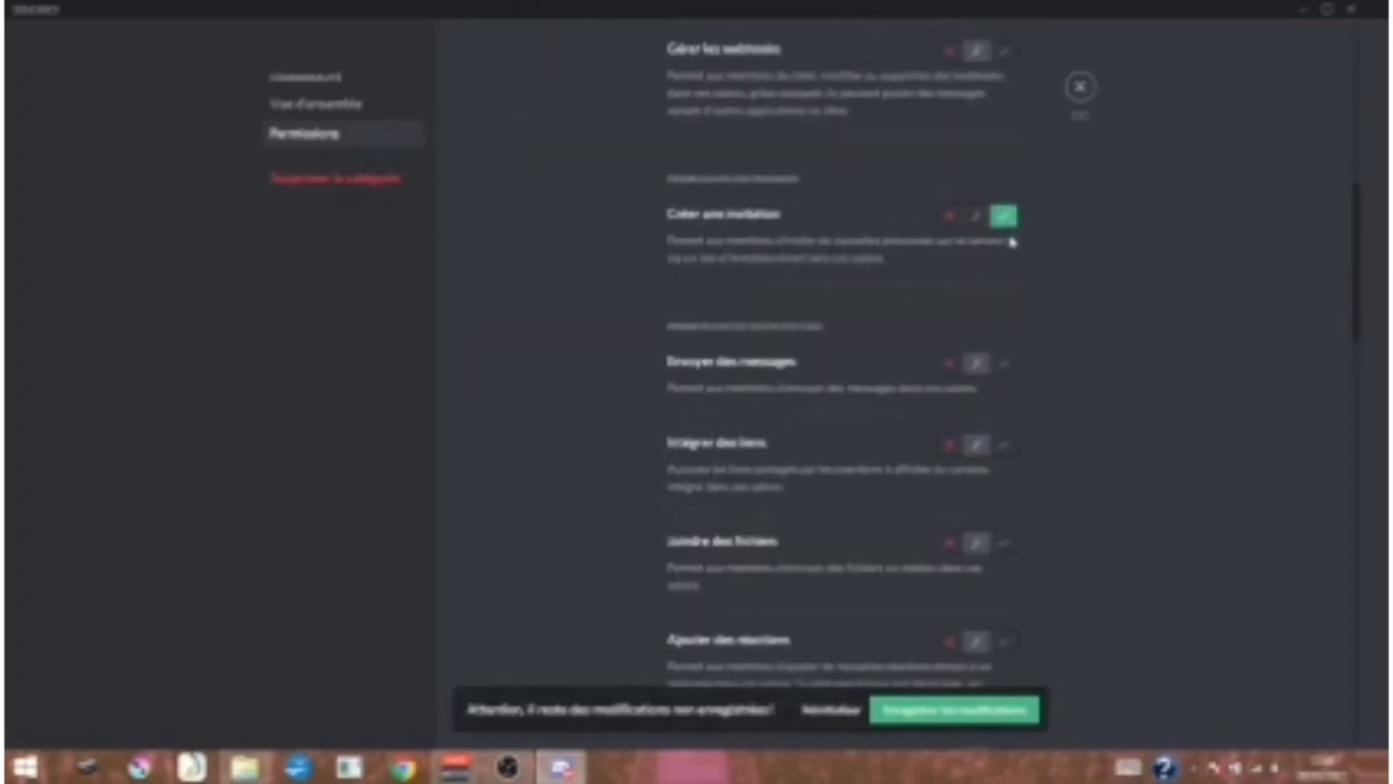
pyautogui.click(1004, 365)
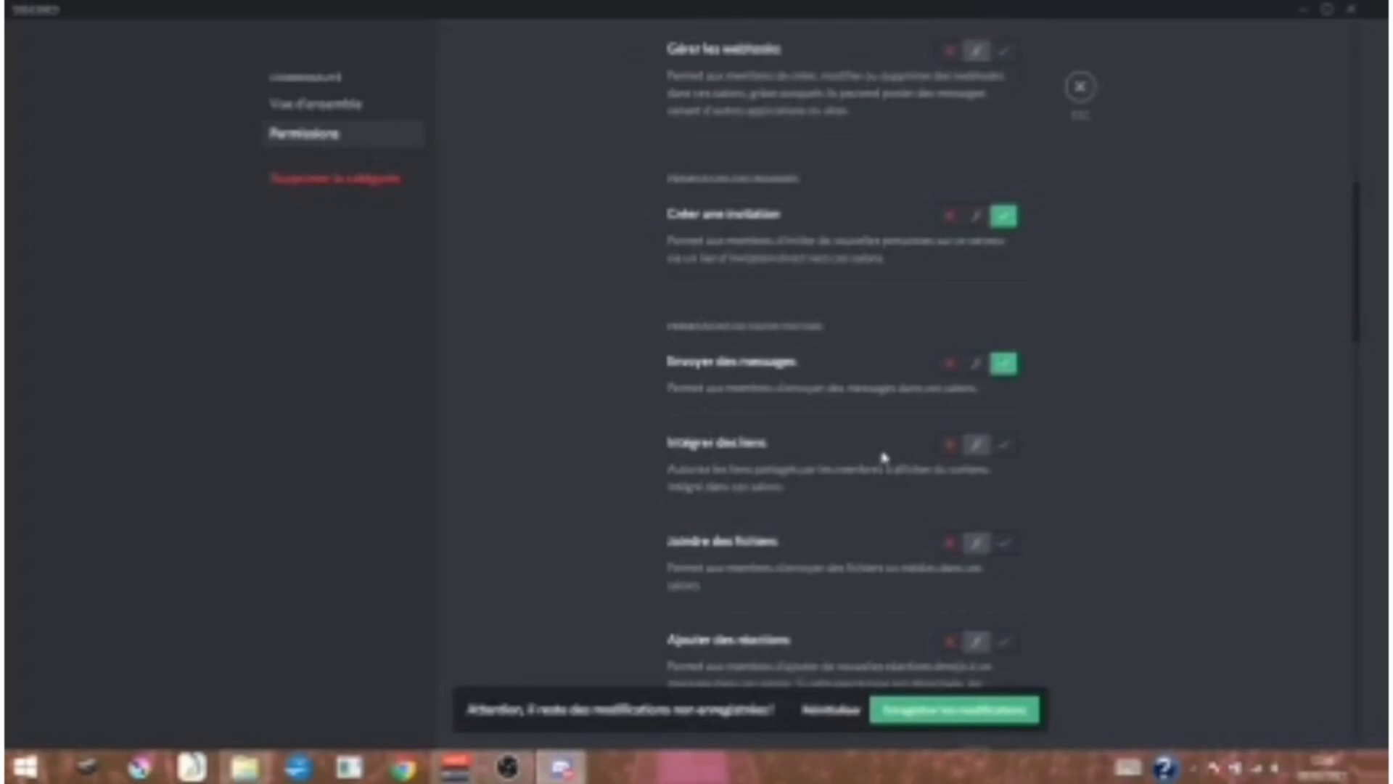
pyautogui.click(1009, 449)
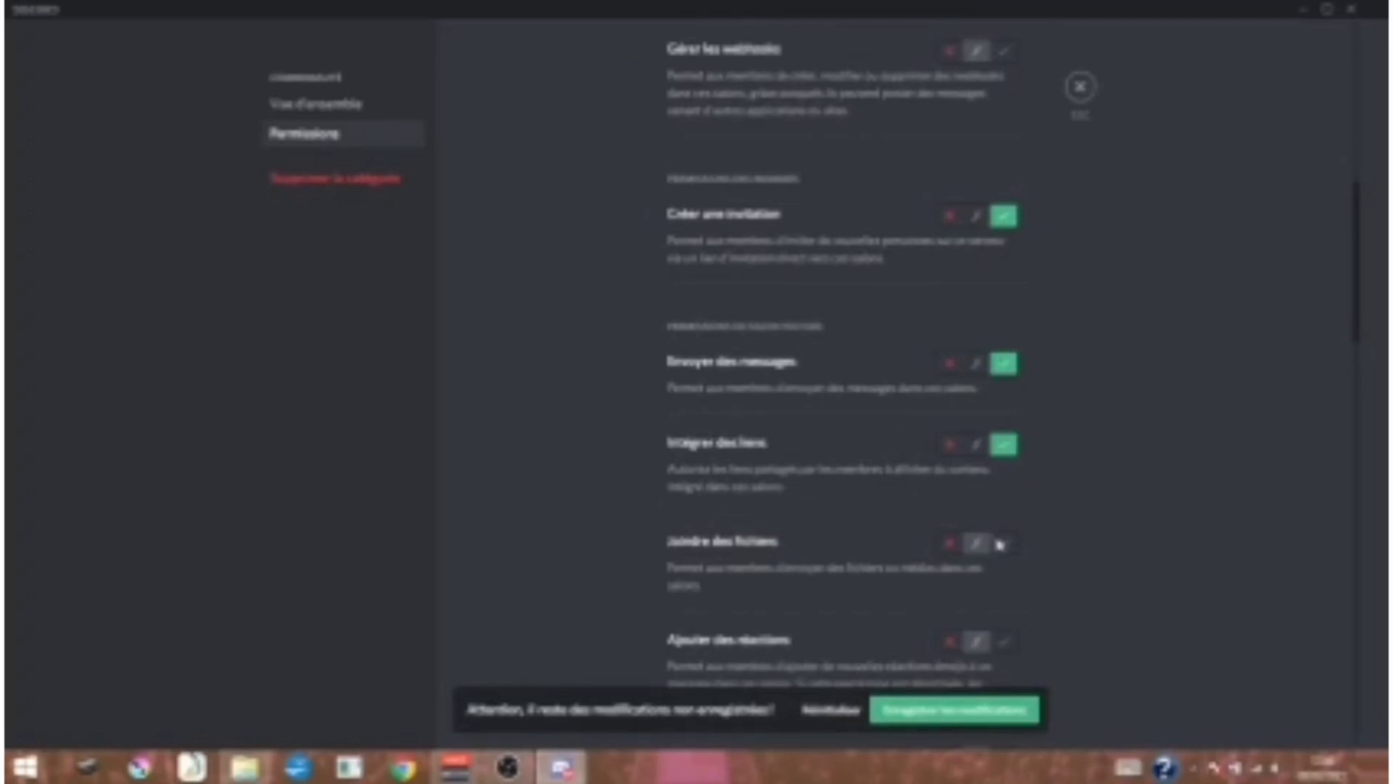
pyautogui.click(1004, 548)
# - Allow membre Ajouter des réactions, Utiliser des émojis externes and Voir les anciens messages in communauté
pyautogui.scroll(-3, 1004, 548)
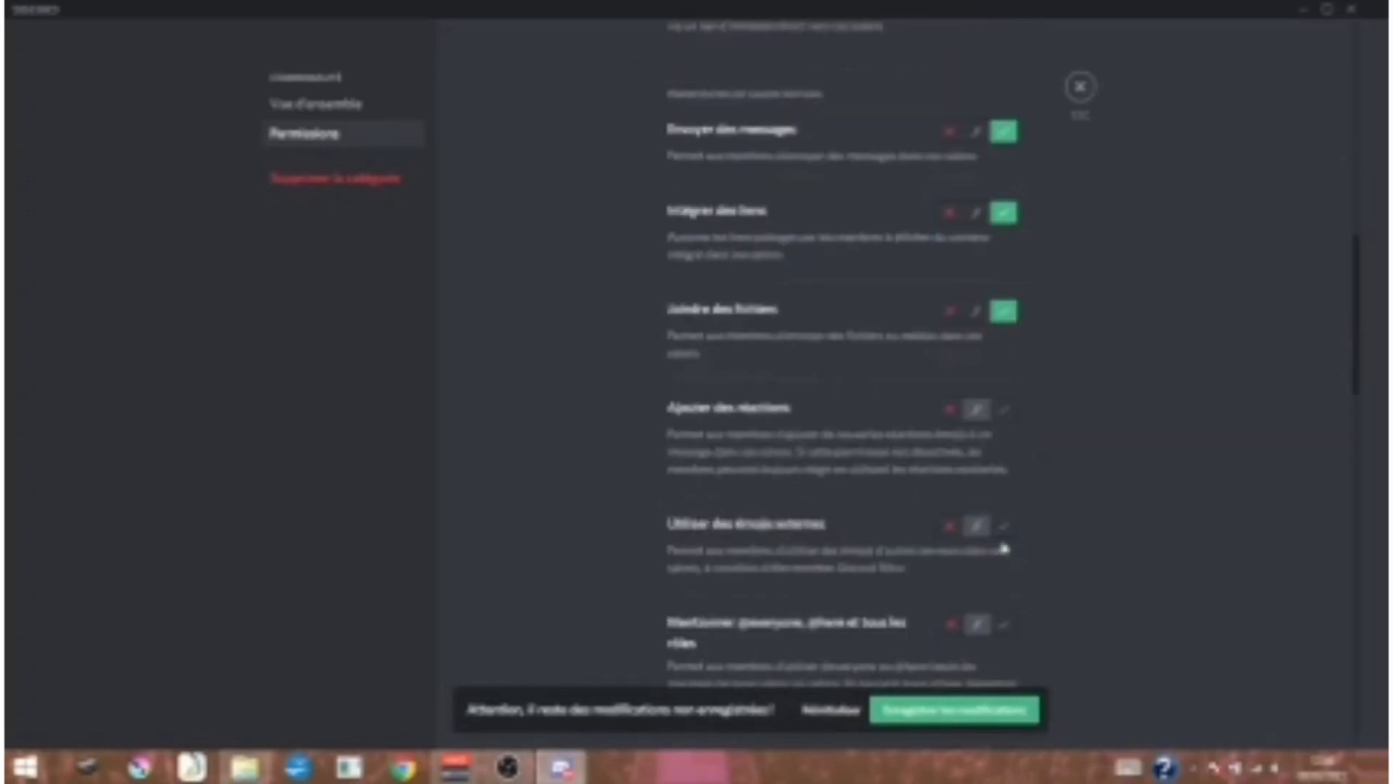
pyautogui.click(1003, 410)
pyautogui.click(1002, 533)
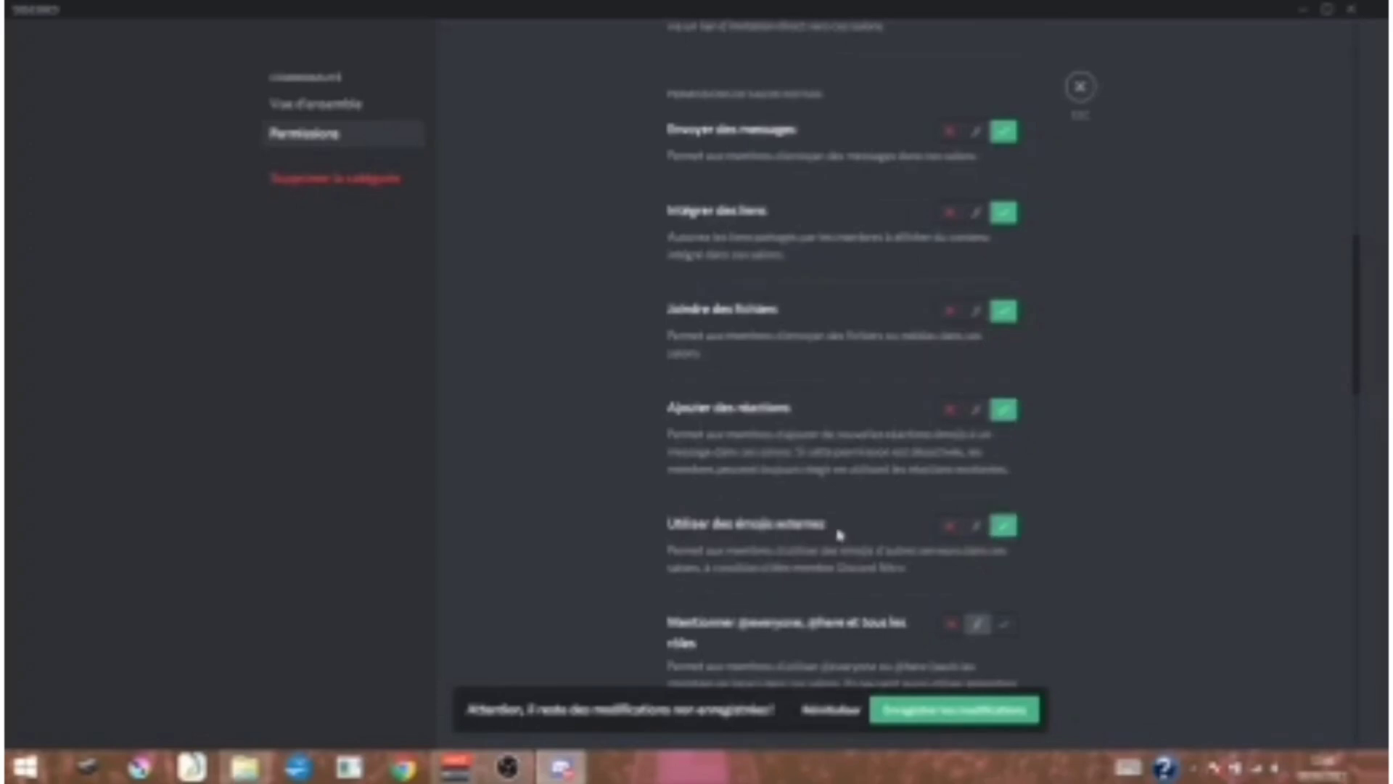
pyautogui.scroll(-3, 849, 533)
pyautogui.scroll(-3, 792, 541)
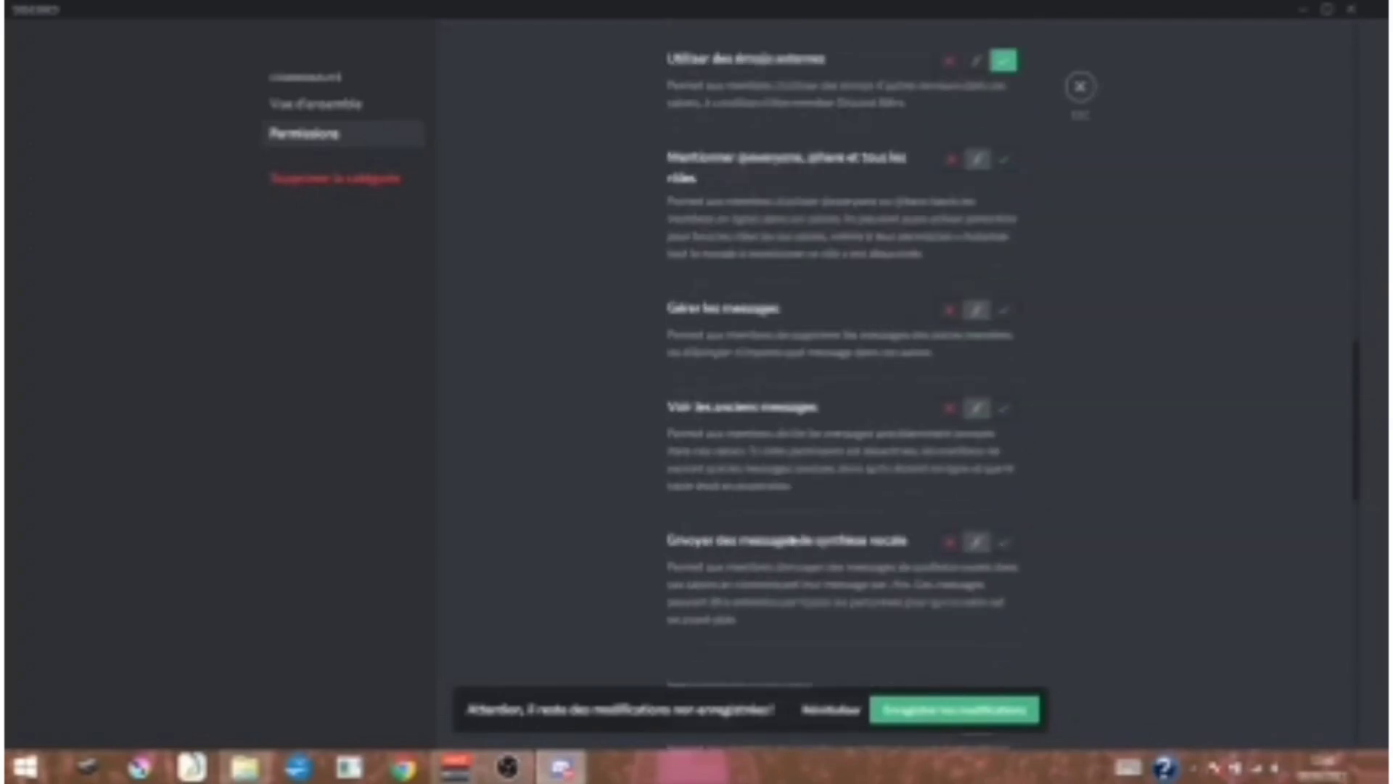
pyautogui.click(1002, 411)
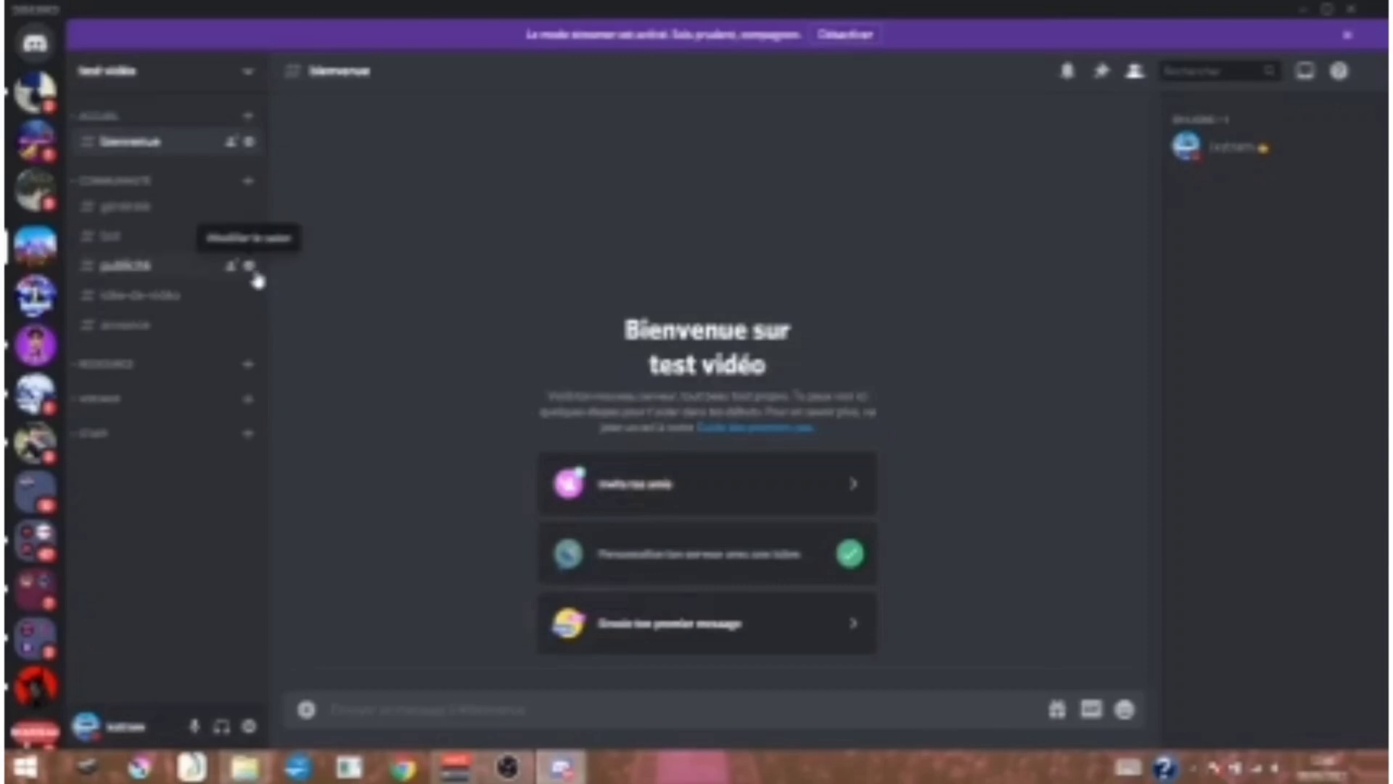
# - Open the publicité channel's settings and set its Mode lent to the longest interval
pyautogui.click(249, 266)
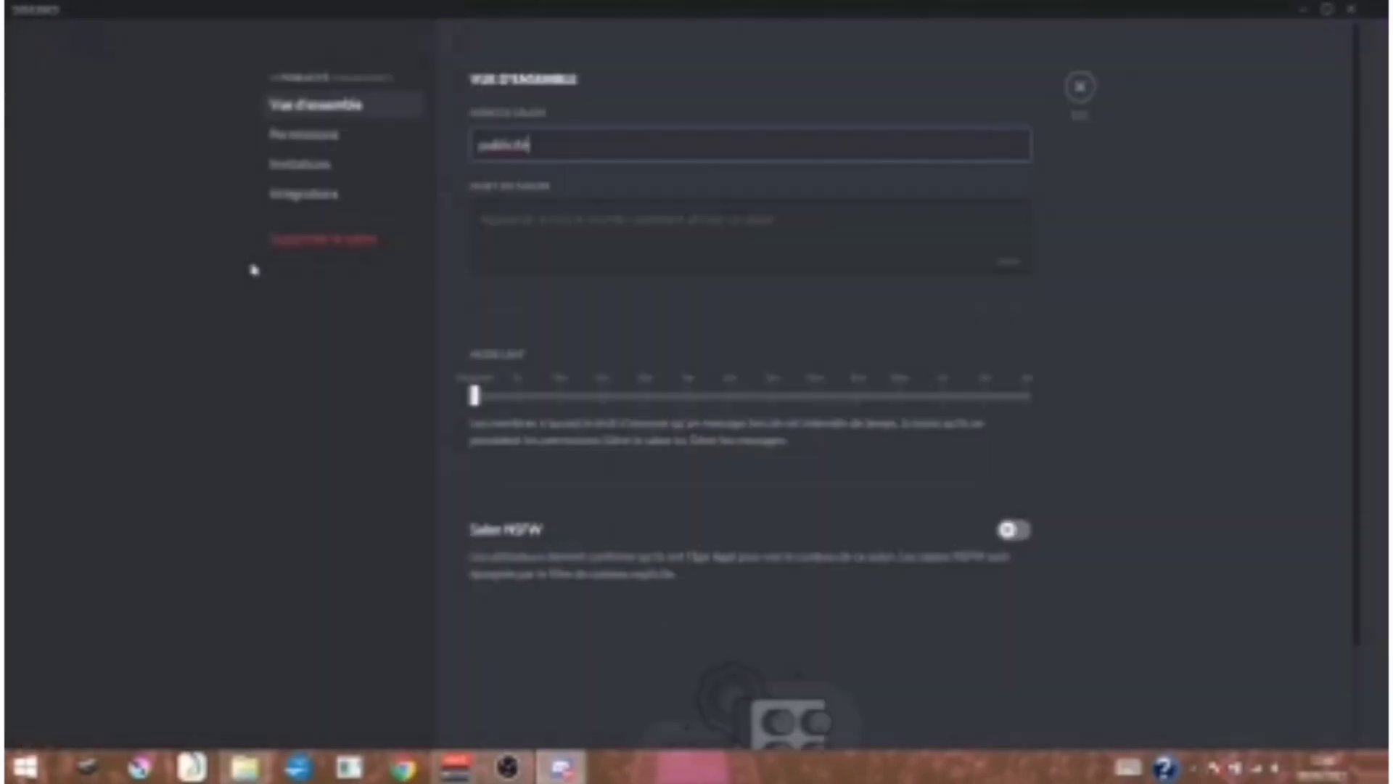
pyautogui.click(350, 135)
pyautogui.click(352, 109)
pyautogui.moveTo(476, 396); pyautogui.dragTo(517, 396)
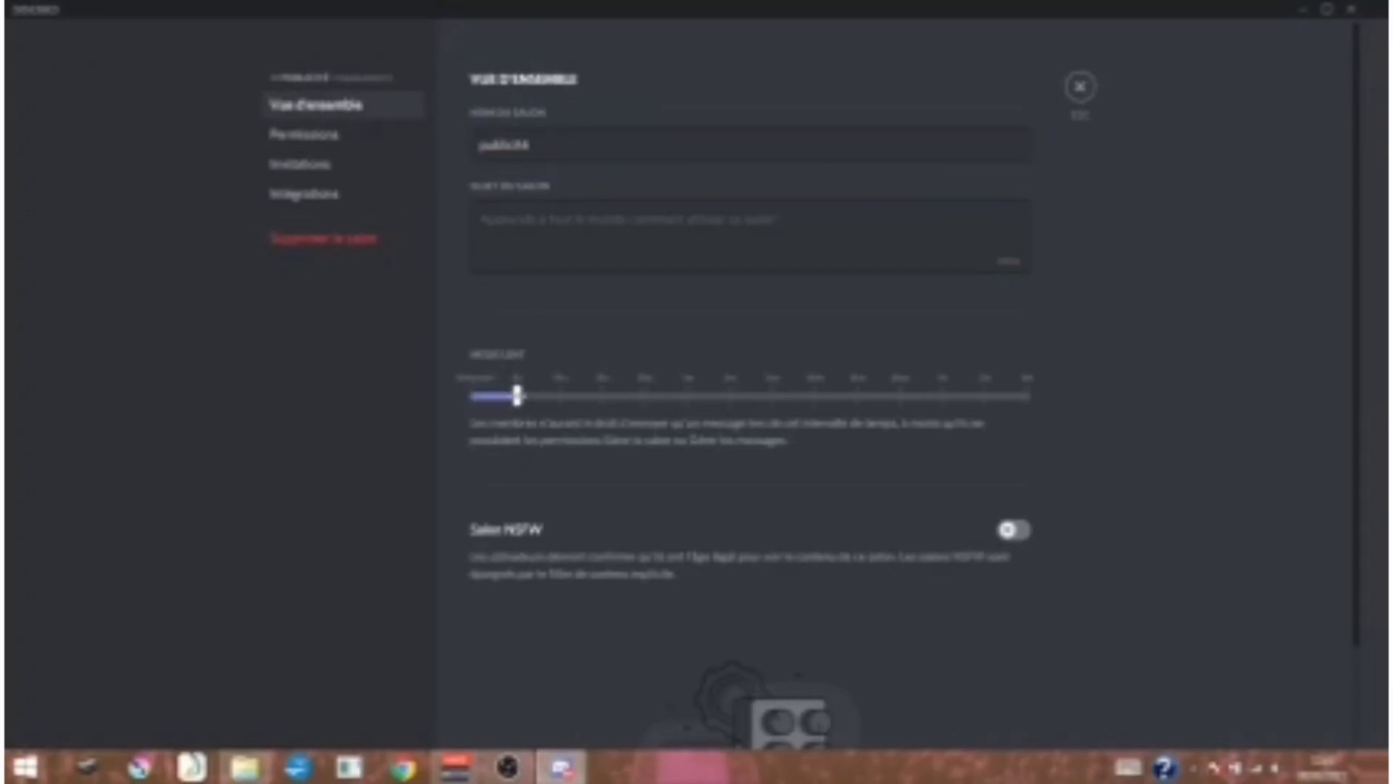
pyautogui.moveTo(562, 394); pyautogui.dragTo(1034, 397)
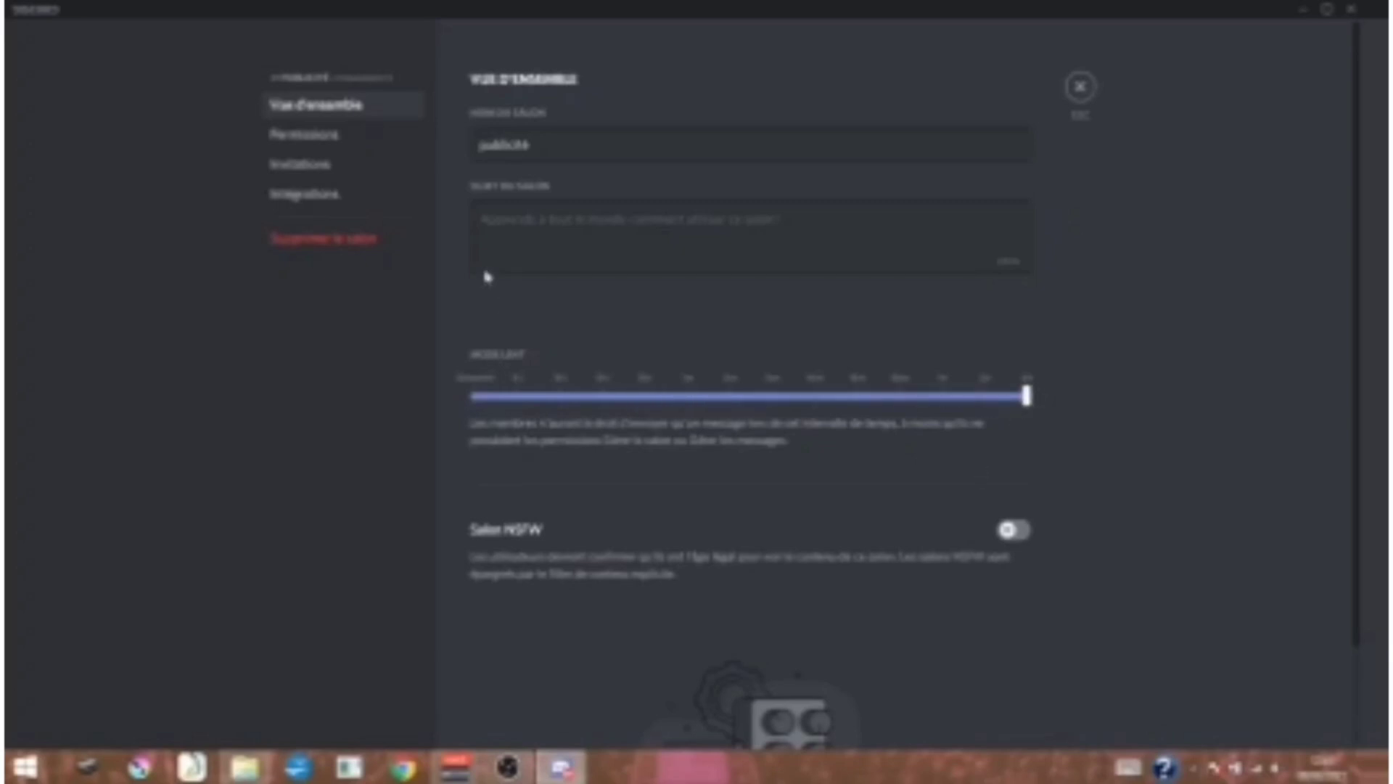
# - Add the helpeur role to the publicité channel's advanced permissions
pyautogui.click(337, 145)
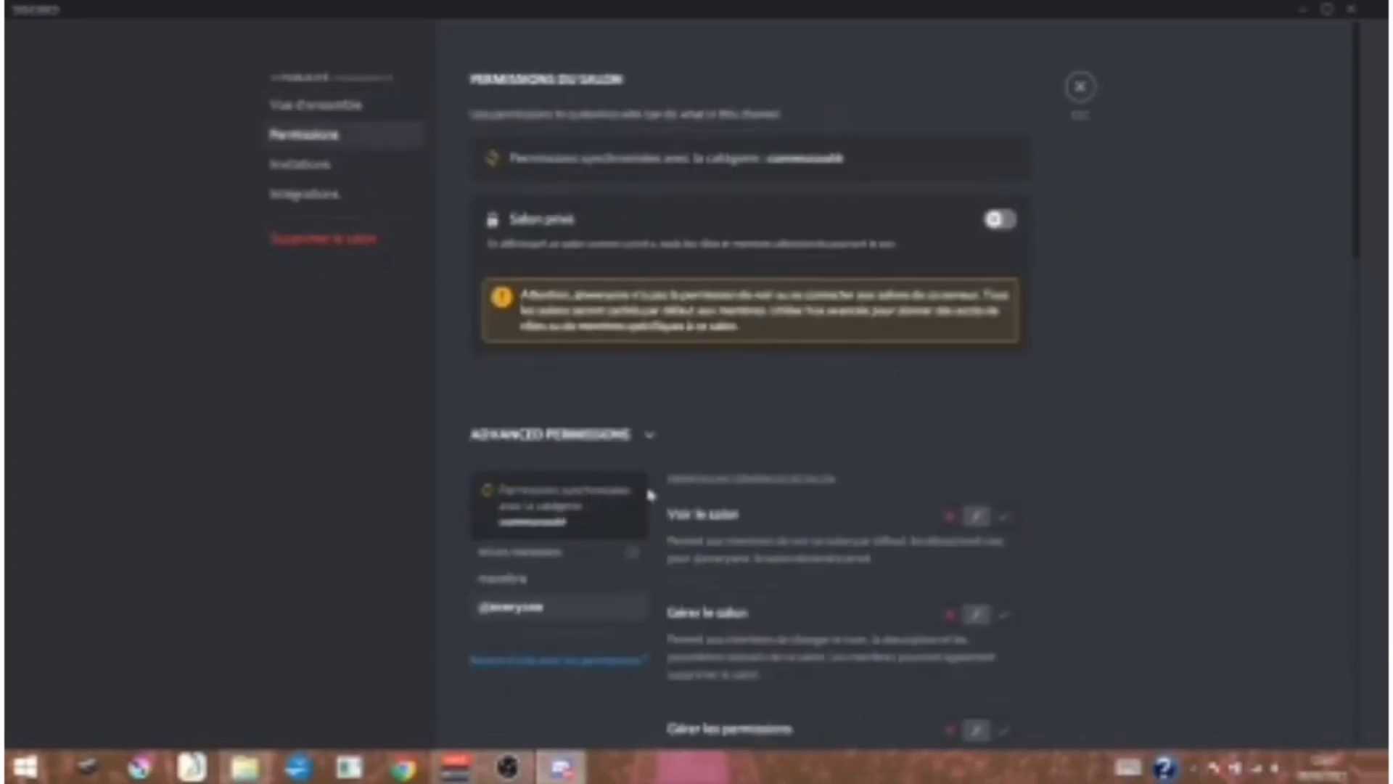
pyautogui.scroll(-5, 655, 493)
pyautogui.click(631, 322)
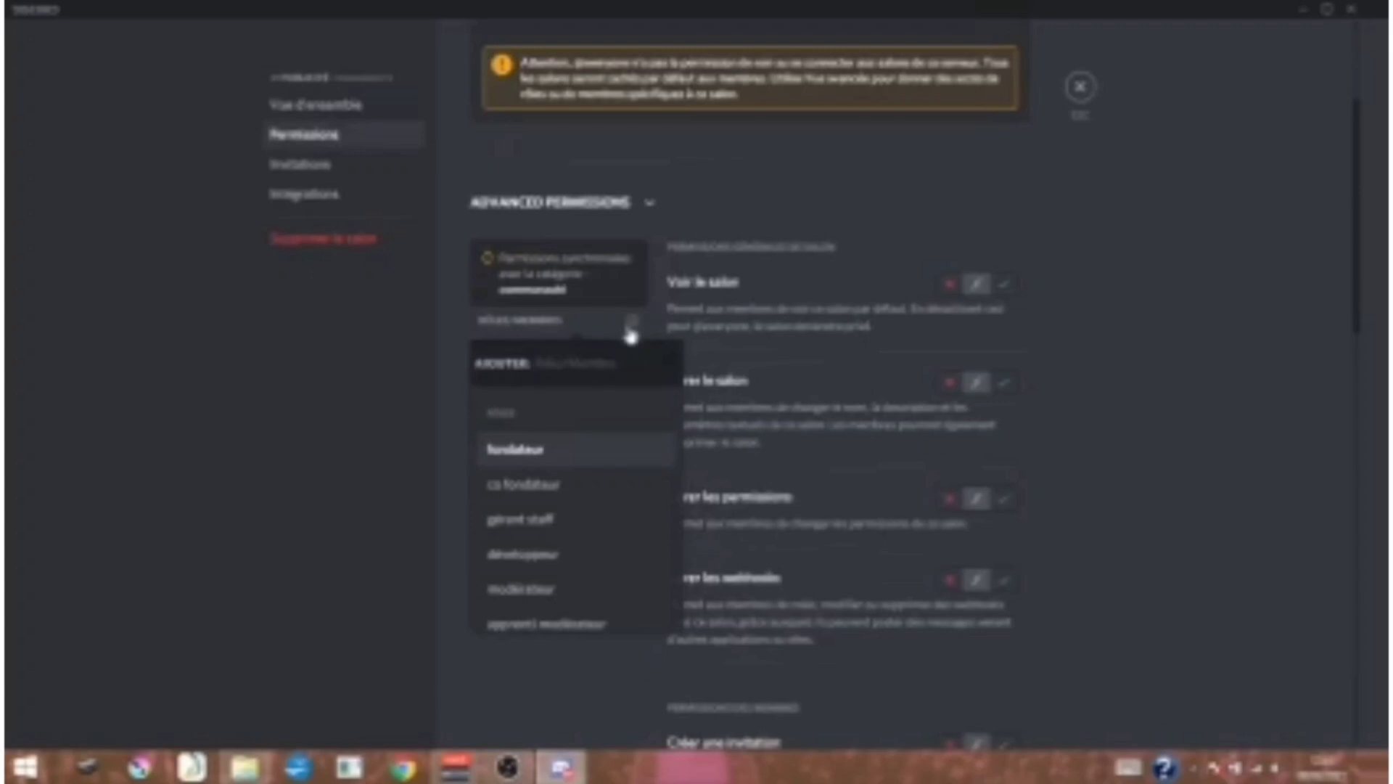
pyautogui.scroll(-3, 551, 590)
pyautogui.scroll(3, 535, 537)
pyautogui.scroll(-3, 537, 540)
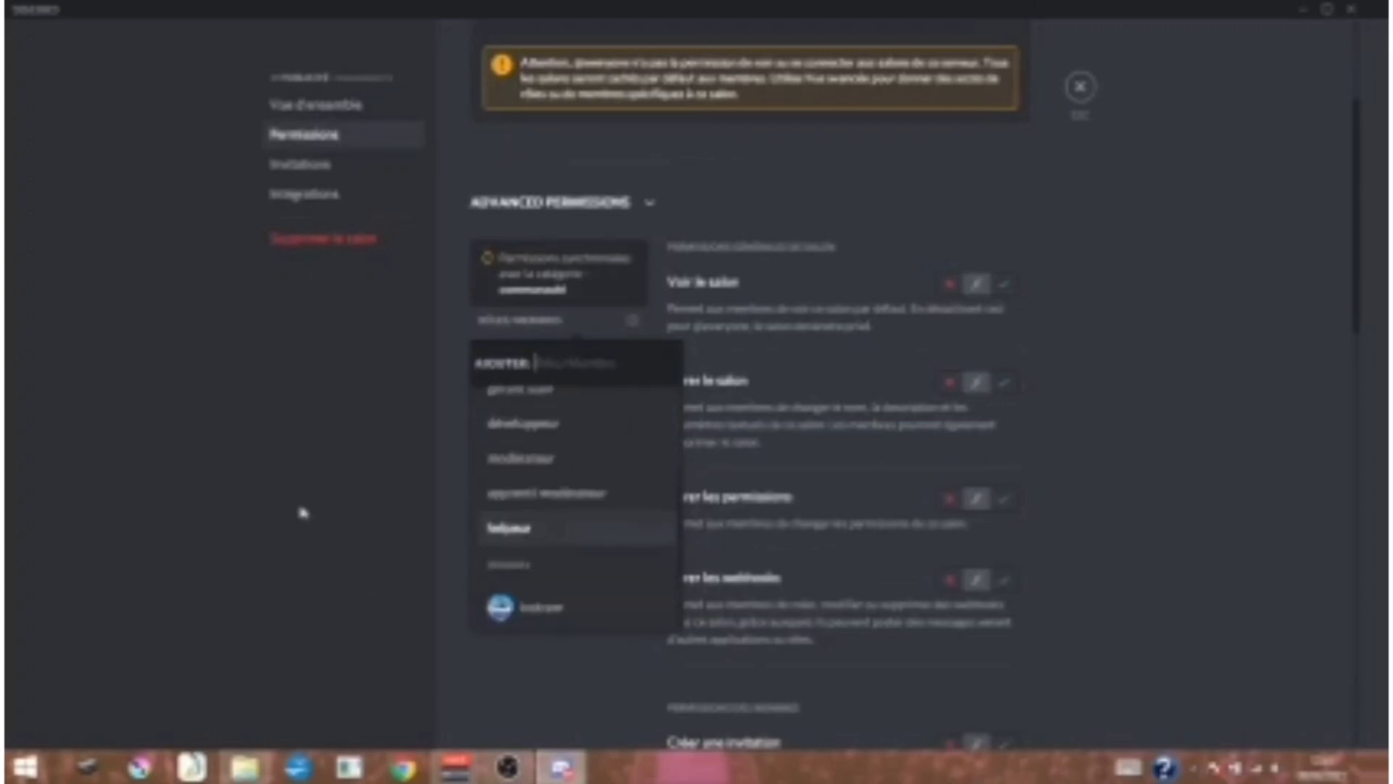
pyautogui.click(504, 541)
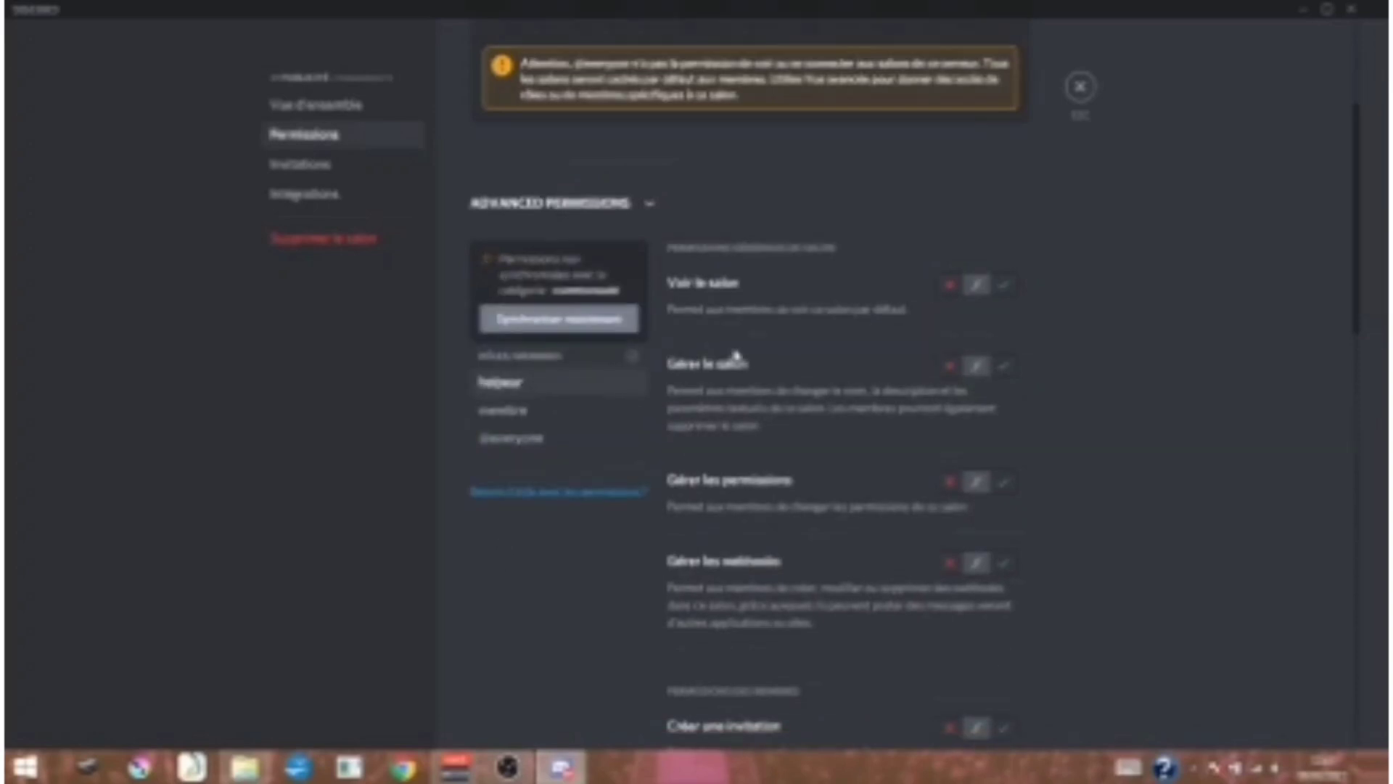
# - Try to deny membre the Envoyer des messages permission in the publicité channel
pyautogui.scroll(-3, 734, 360)
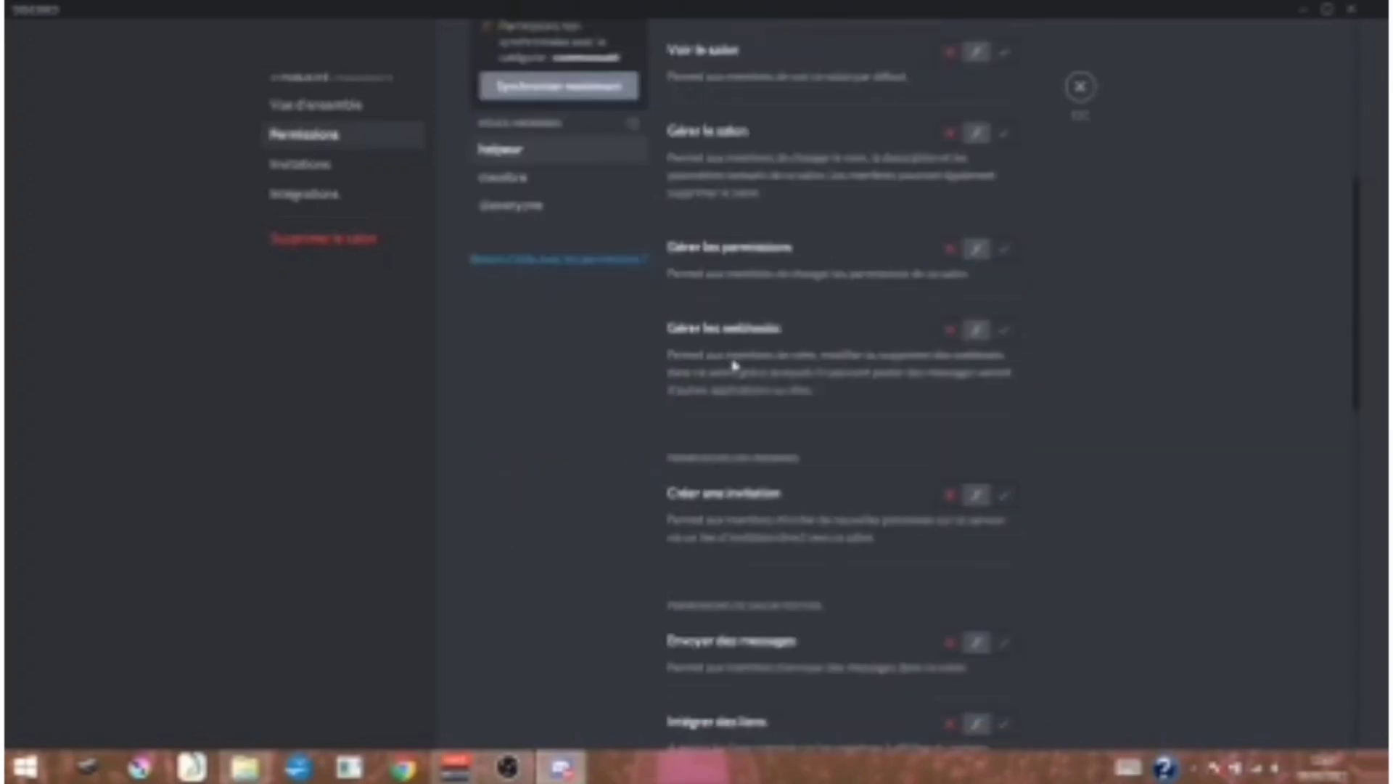
pyautogui.click(564, 183)
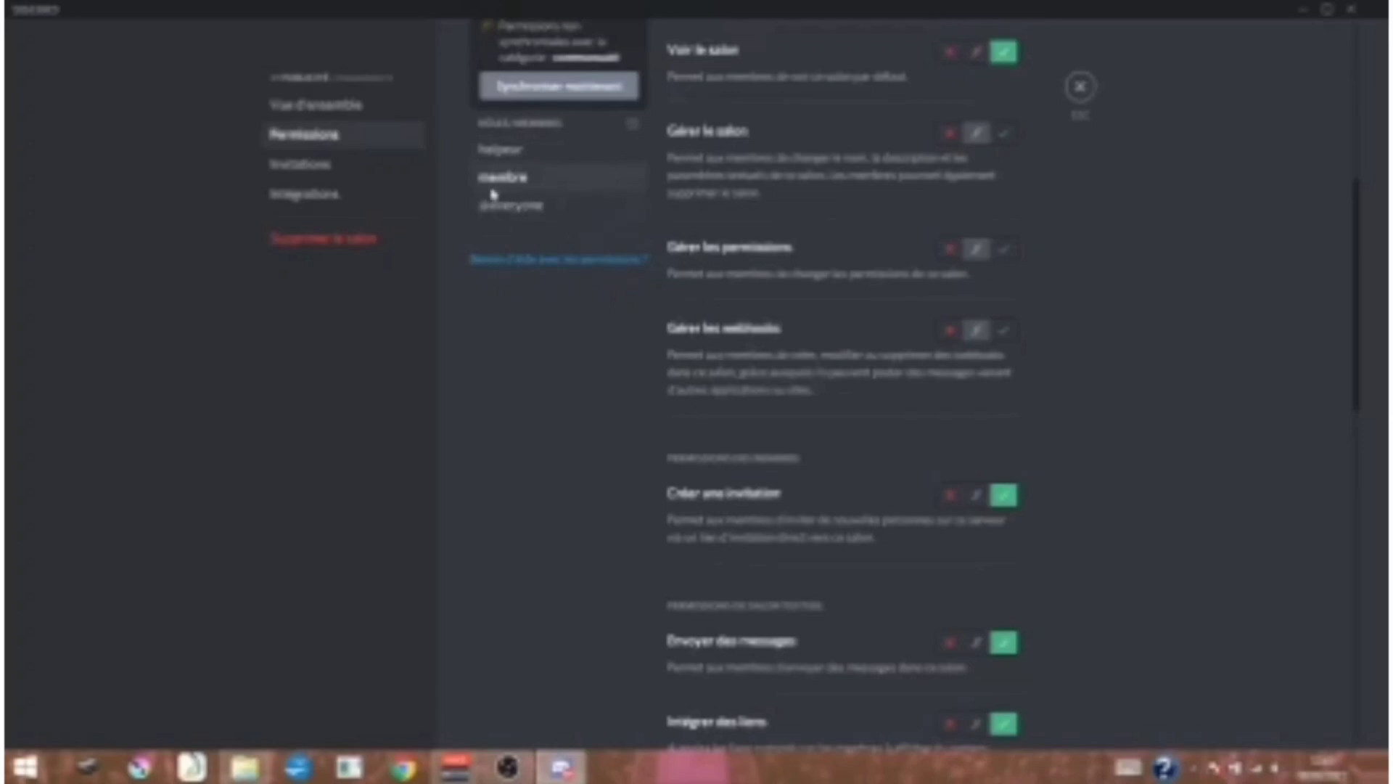
pyautogui.scroll(-3, 922, 475)
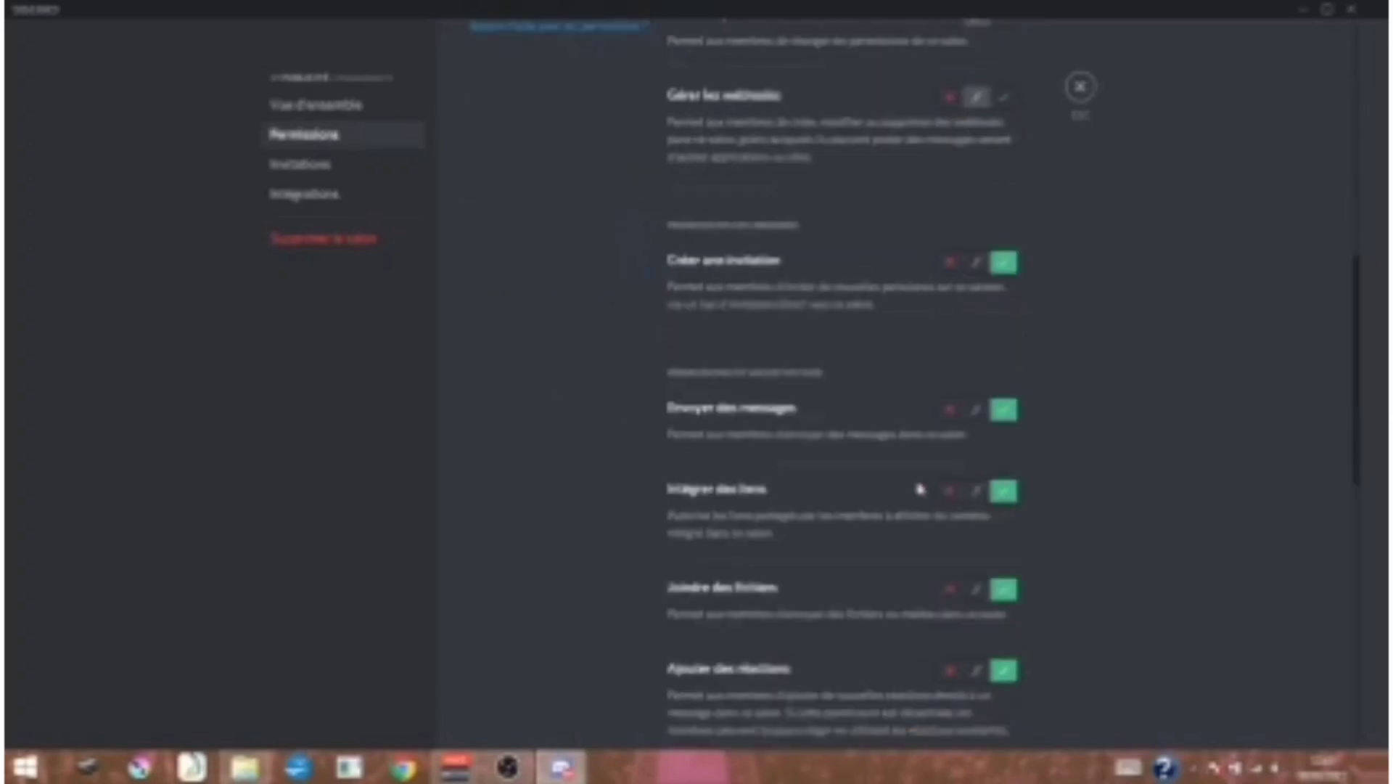
pyautogui.click(949, 410)
pyautogui.click(901, 706)
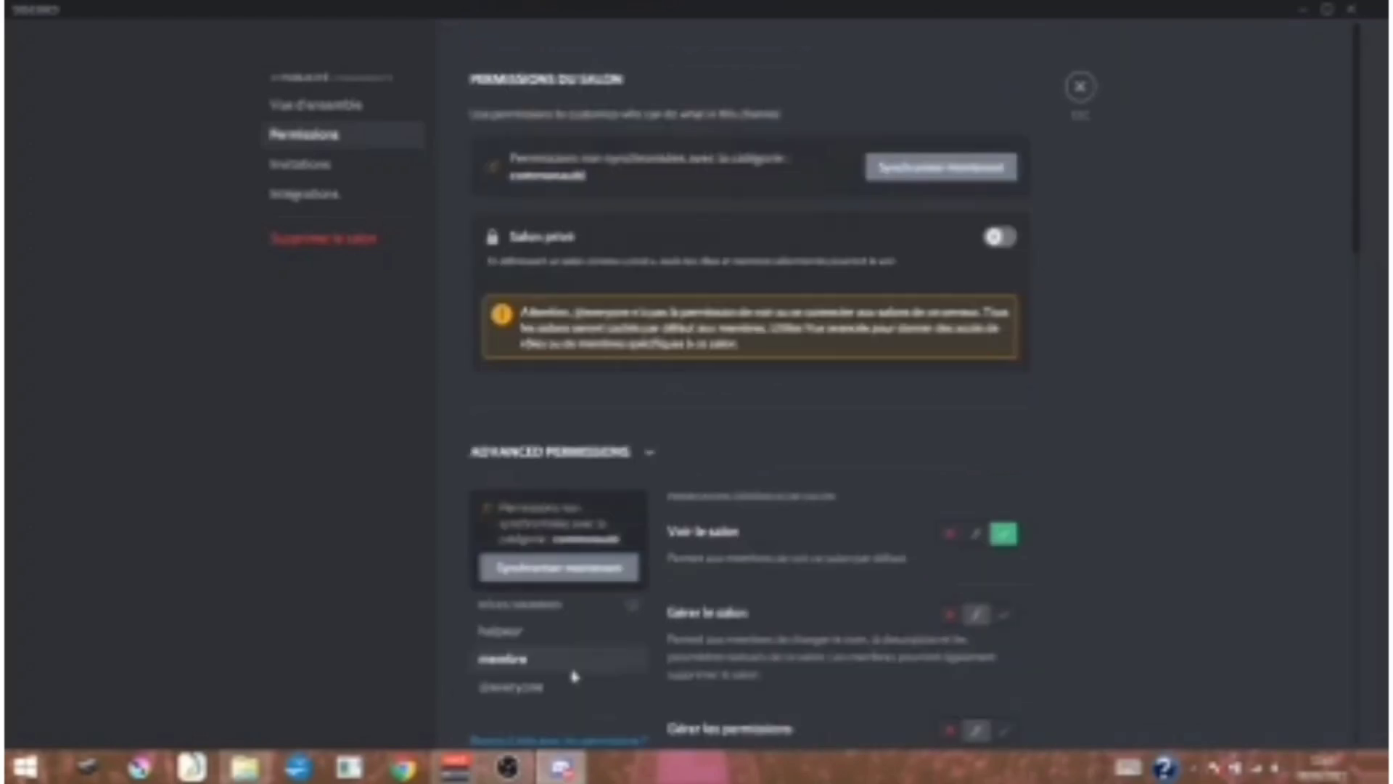
# - Try allowing helpeur Envoyer des messages, Intégrer des liens and Joindre des fichiers in publicité, and reset these unsaved changes
pyautogui.scroll(-3, 541, 566)
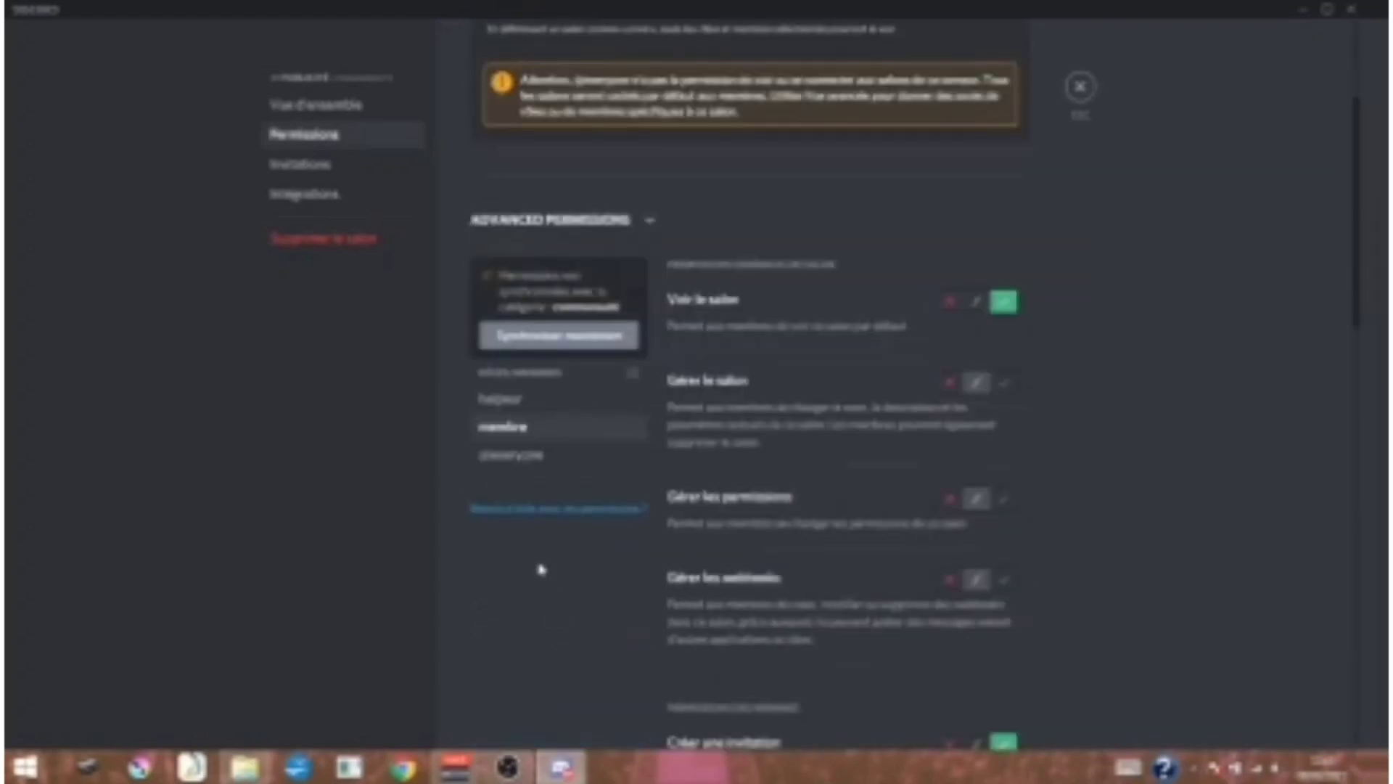
pyautogui.click(524, 407)
pyautogui.scroll(-10, 825, 519)
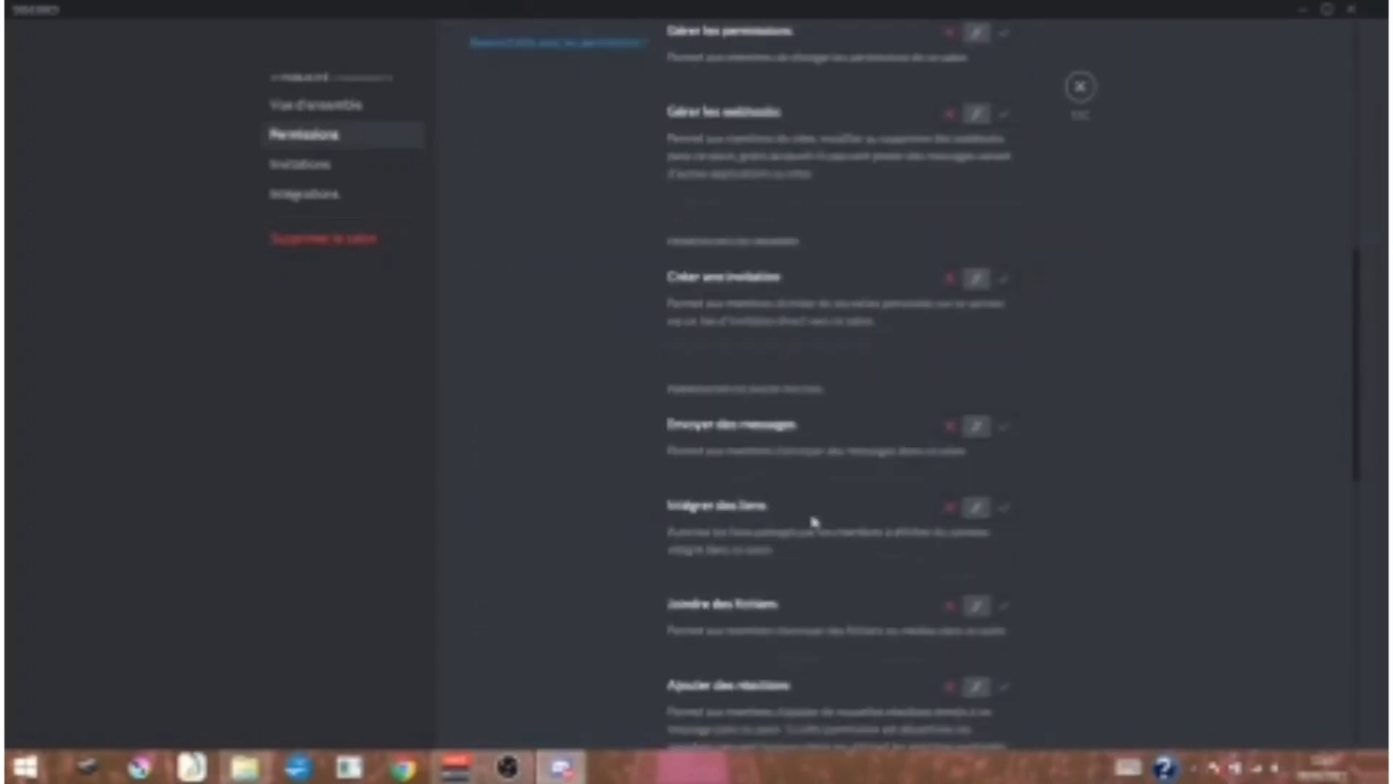
pyautogui.click(998, 198)
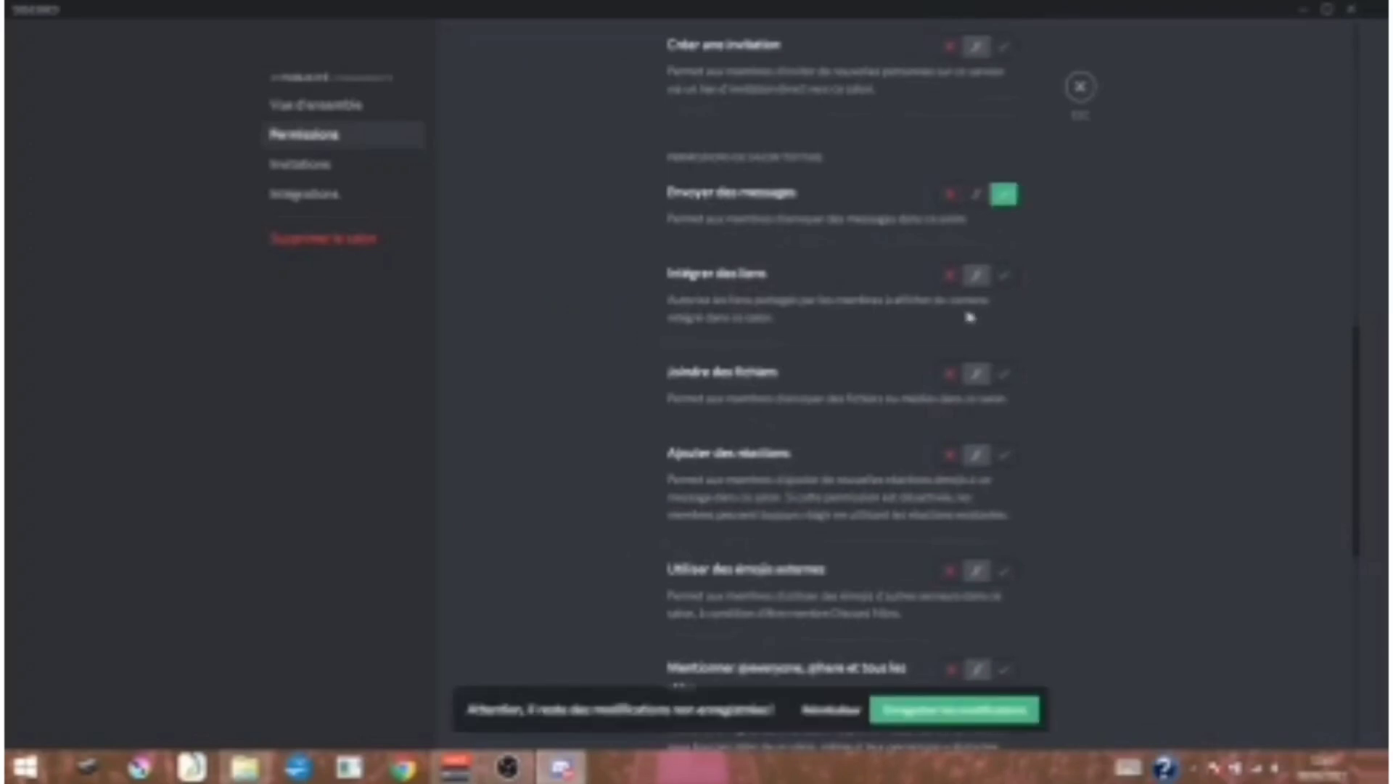
pyautogui.click(1006, 278)
pyautogui.click(1005, 376)
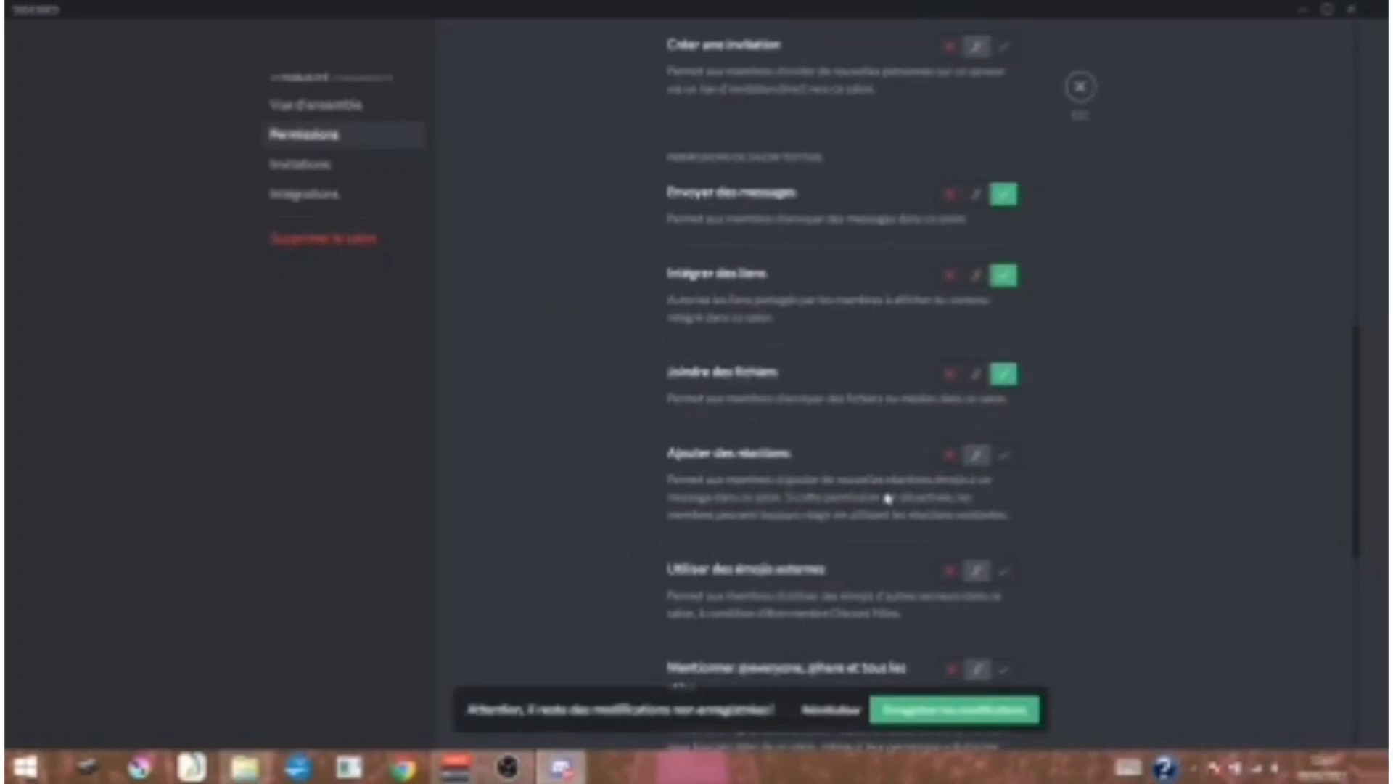
pyautogui.click(829, 710)
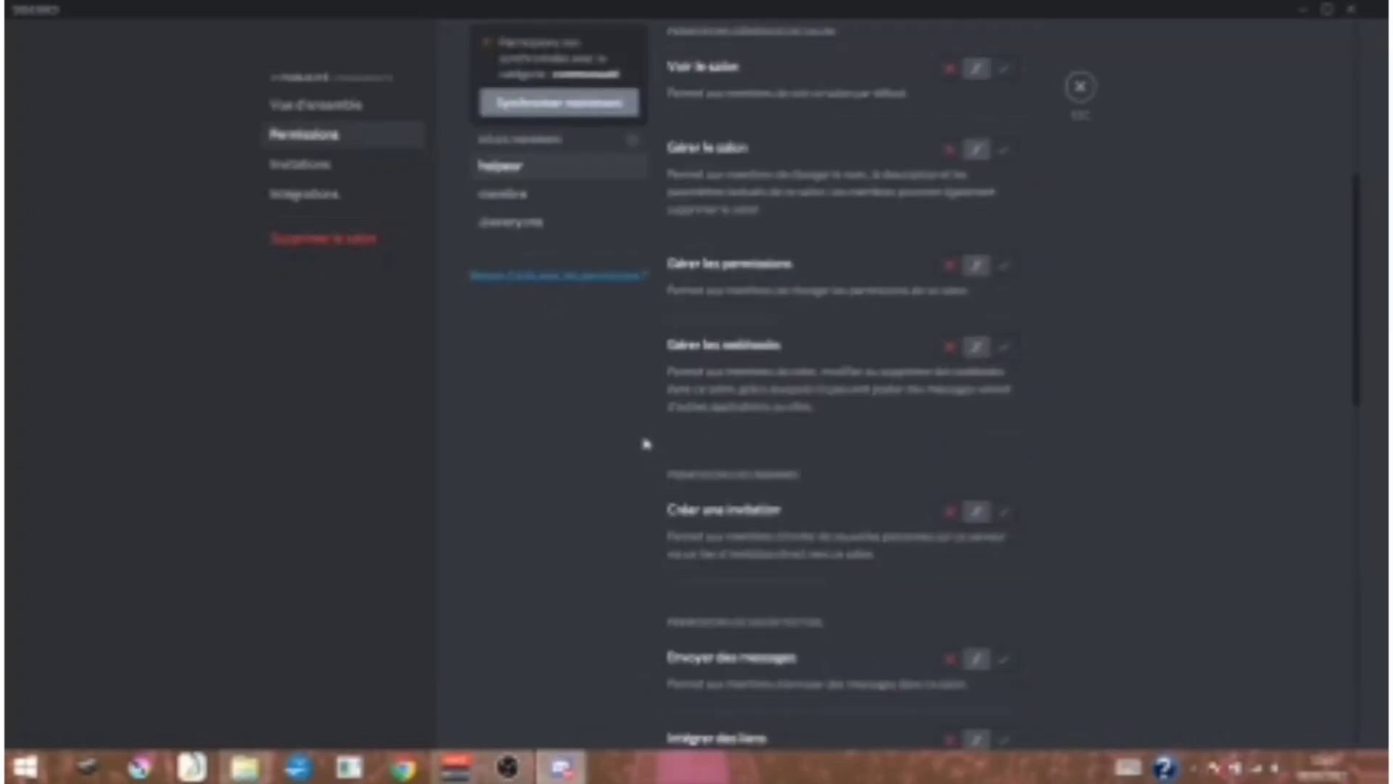
# - Deny membre Intégrer des liens, Joindre des fichiers, Ajouter des réactions and Envoyer des messages in the publicité channel
pyautogui.click(505, 193)
pyautogui.scroll(-5, 901, 587)
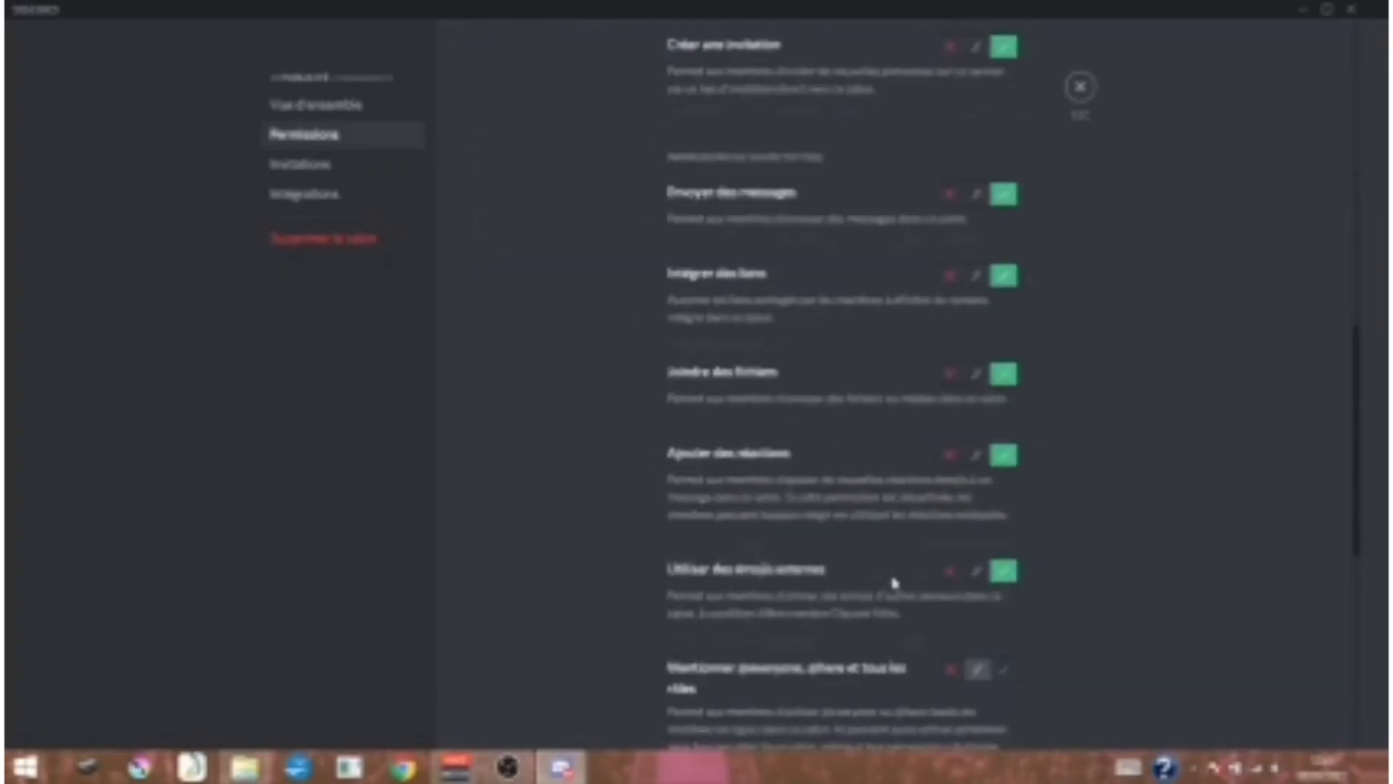
pyautogui.click(952, 277)
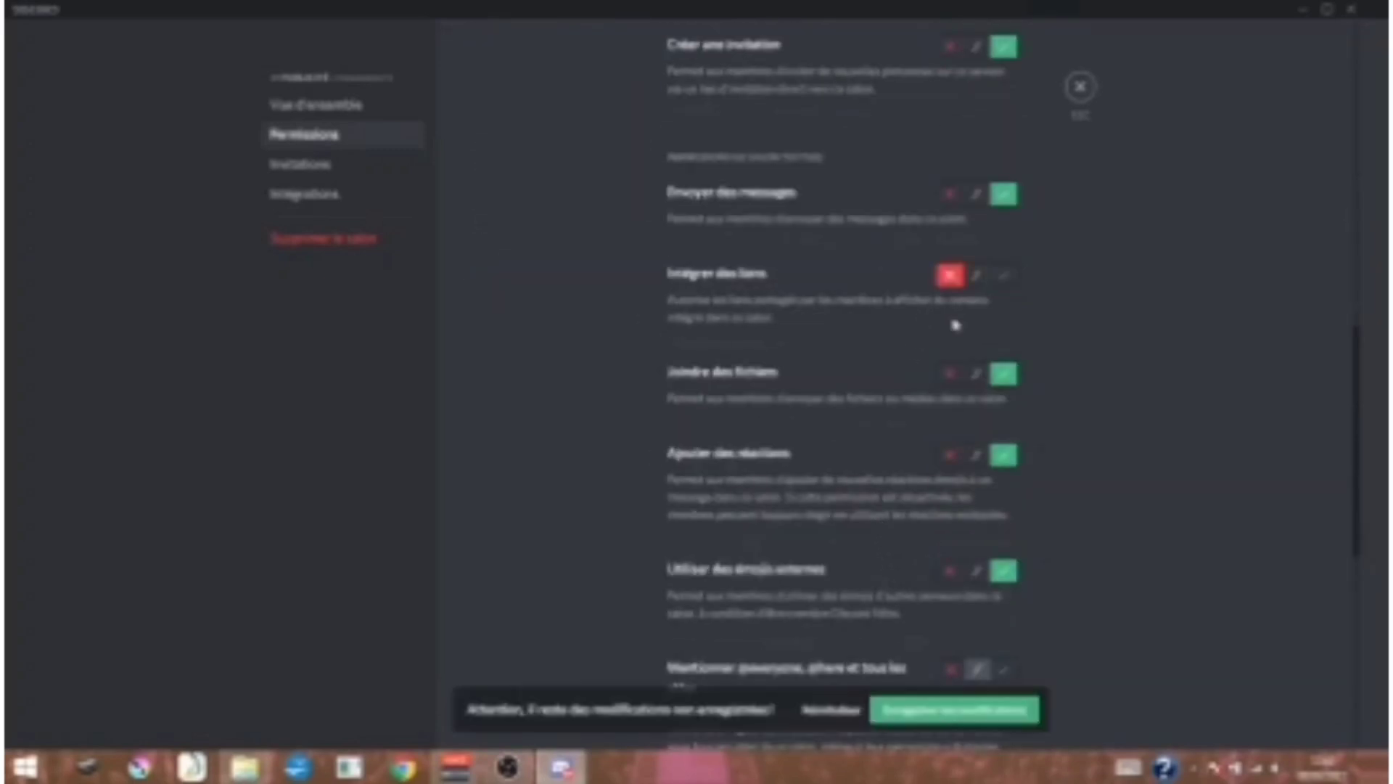
pyautogui.click(951, 375)
pyautogui.click(949, 457)
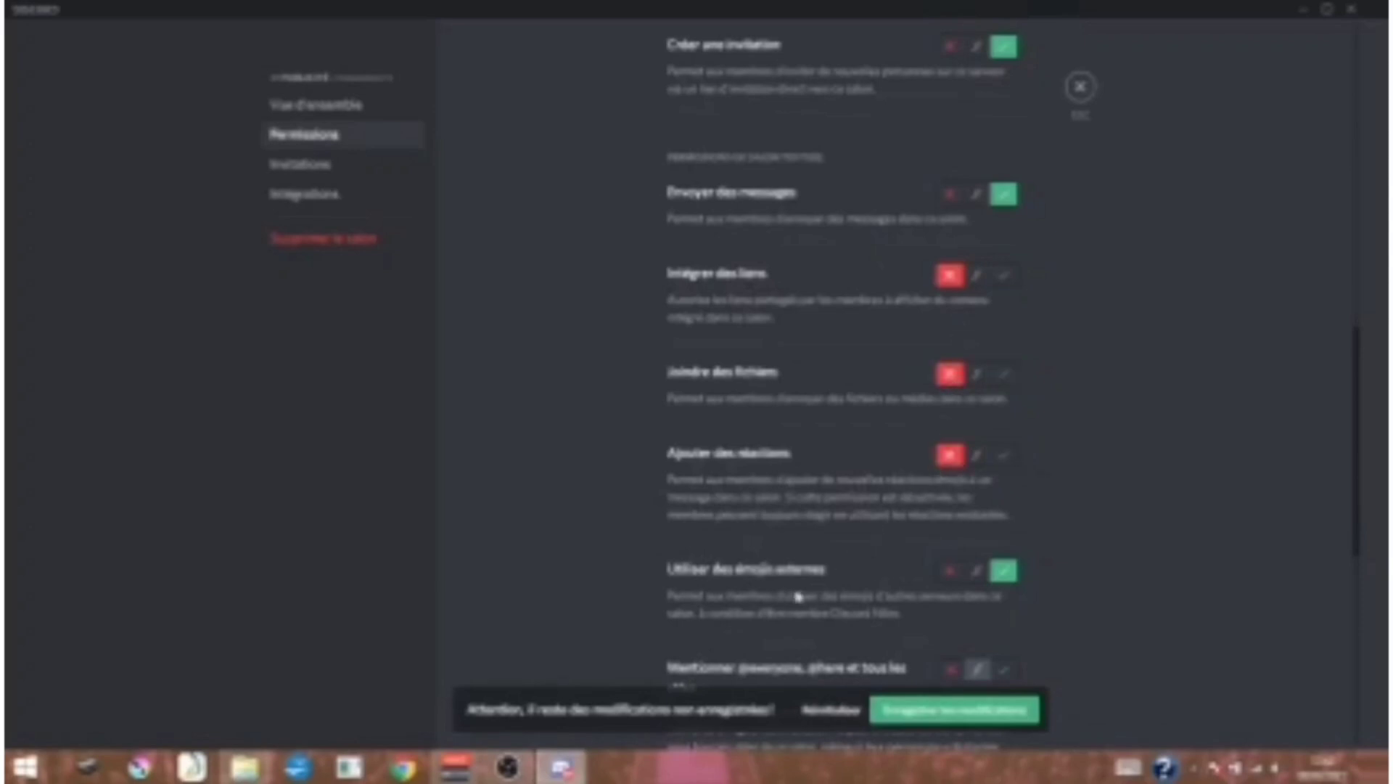
pyautogui.click(952, 196)
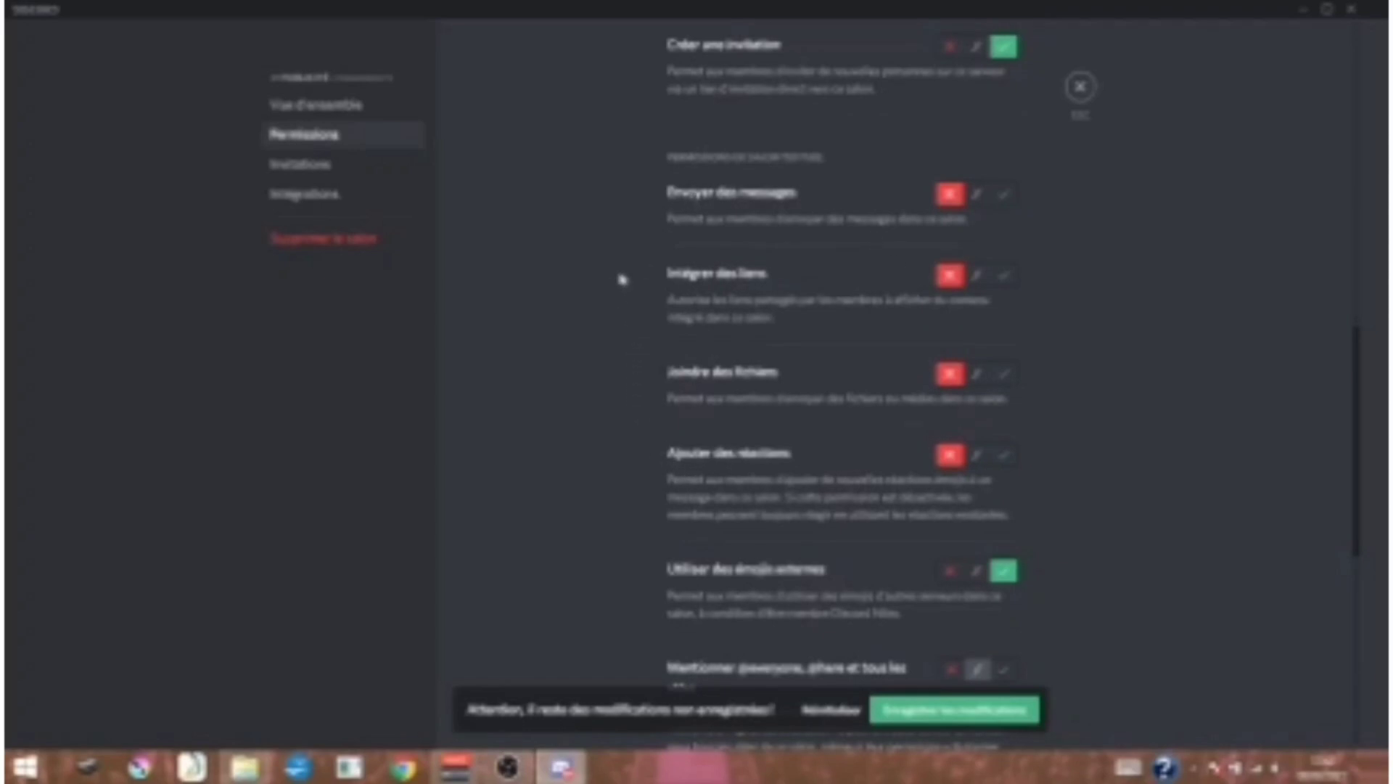
# - Leave publicité's settings and deny membre Envoyer des messages, Intégrer des liens and Joindre des fichiers in the annonce channel
pyautogui.click(1080, 90)
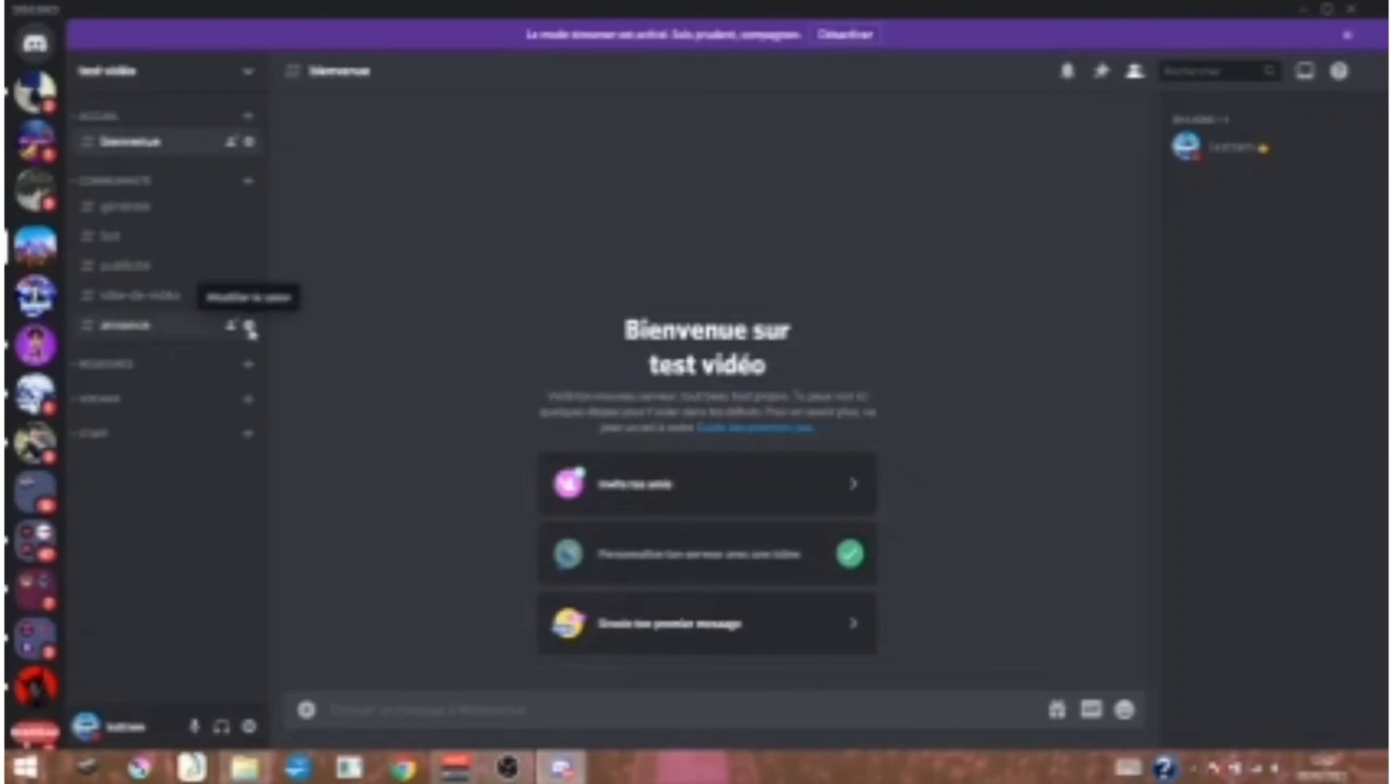
pyautogui.click(250, 328)
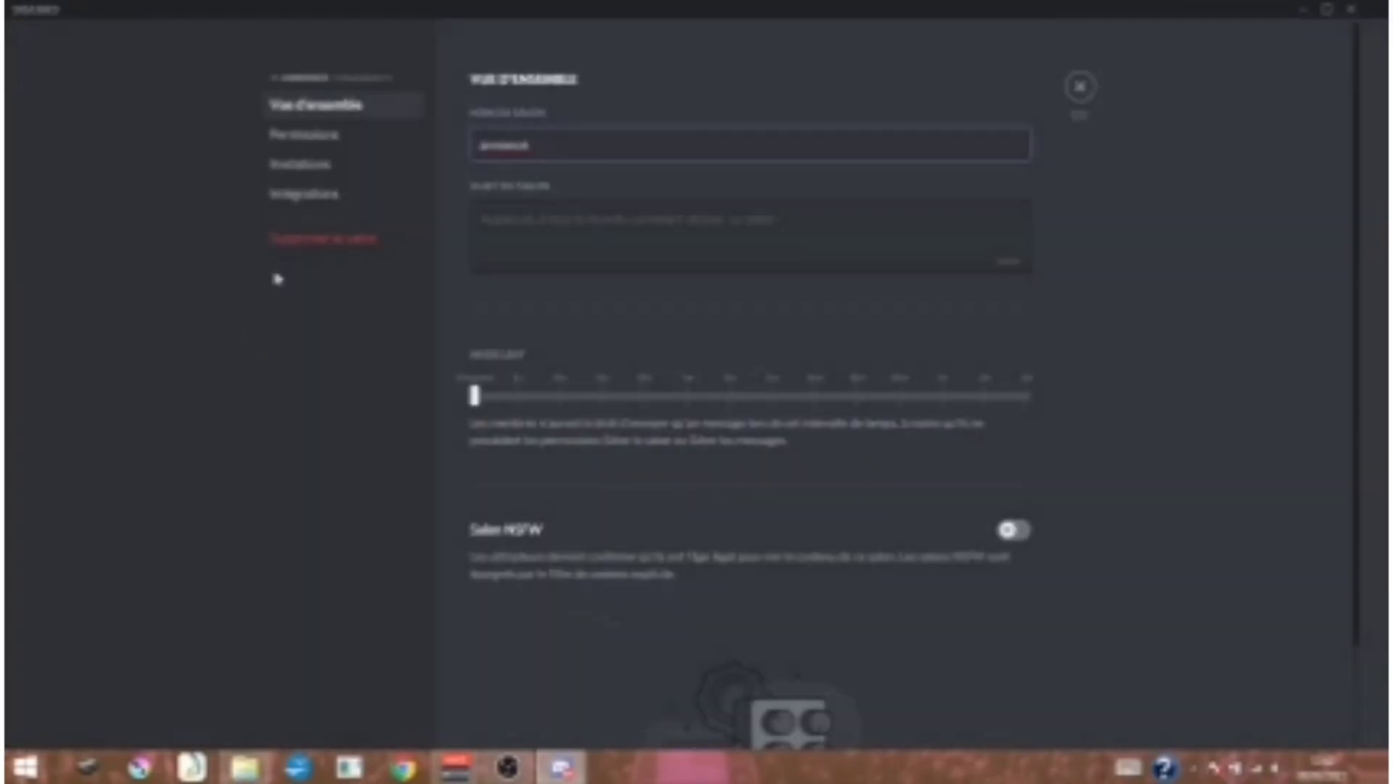
pyautogui.click(327, 138)
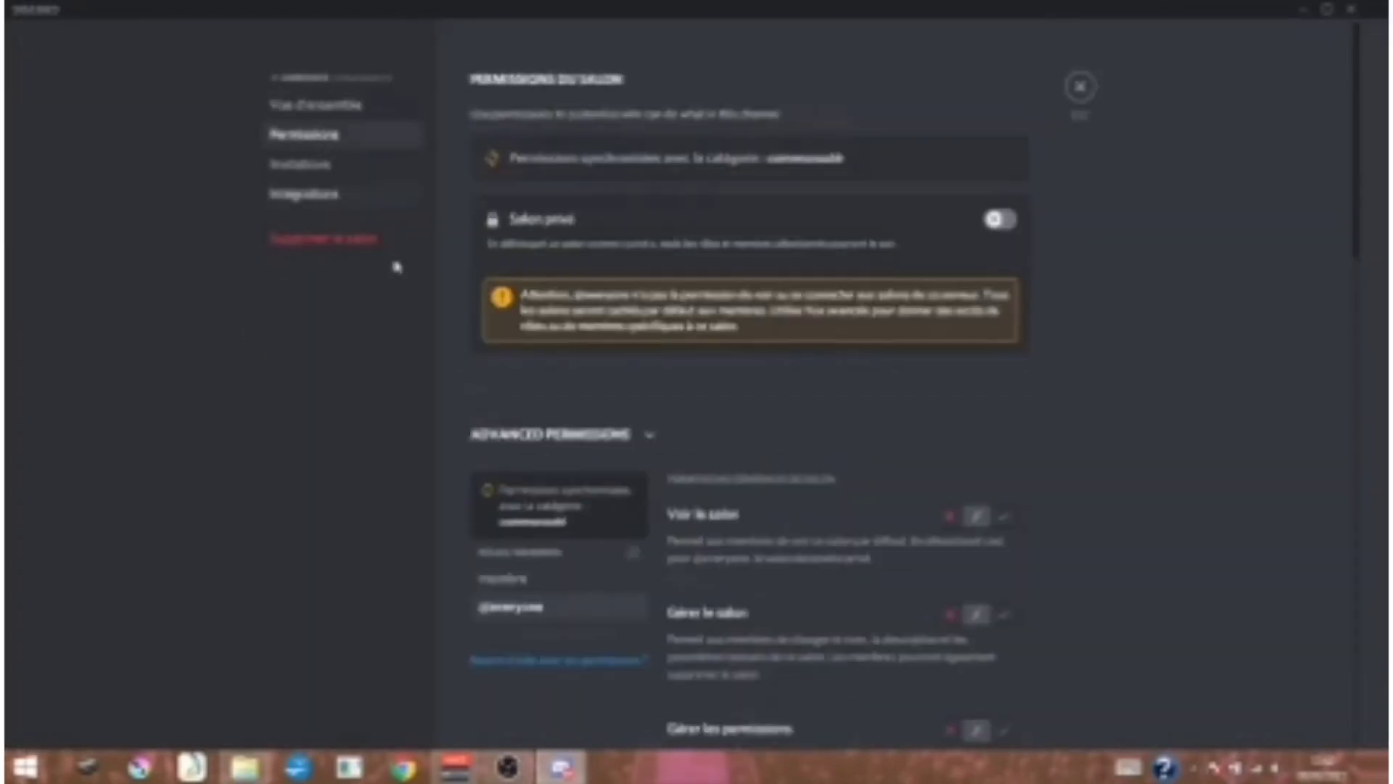
pyautogui.click(581, 581)
pyautogui.scroll(-3, 787, 613)
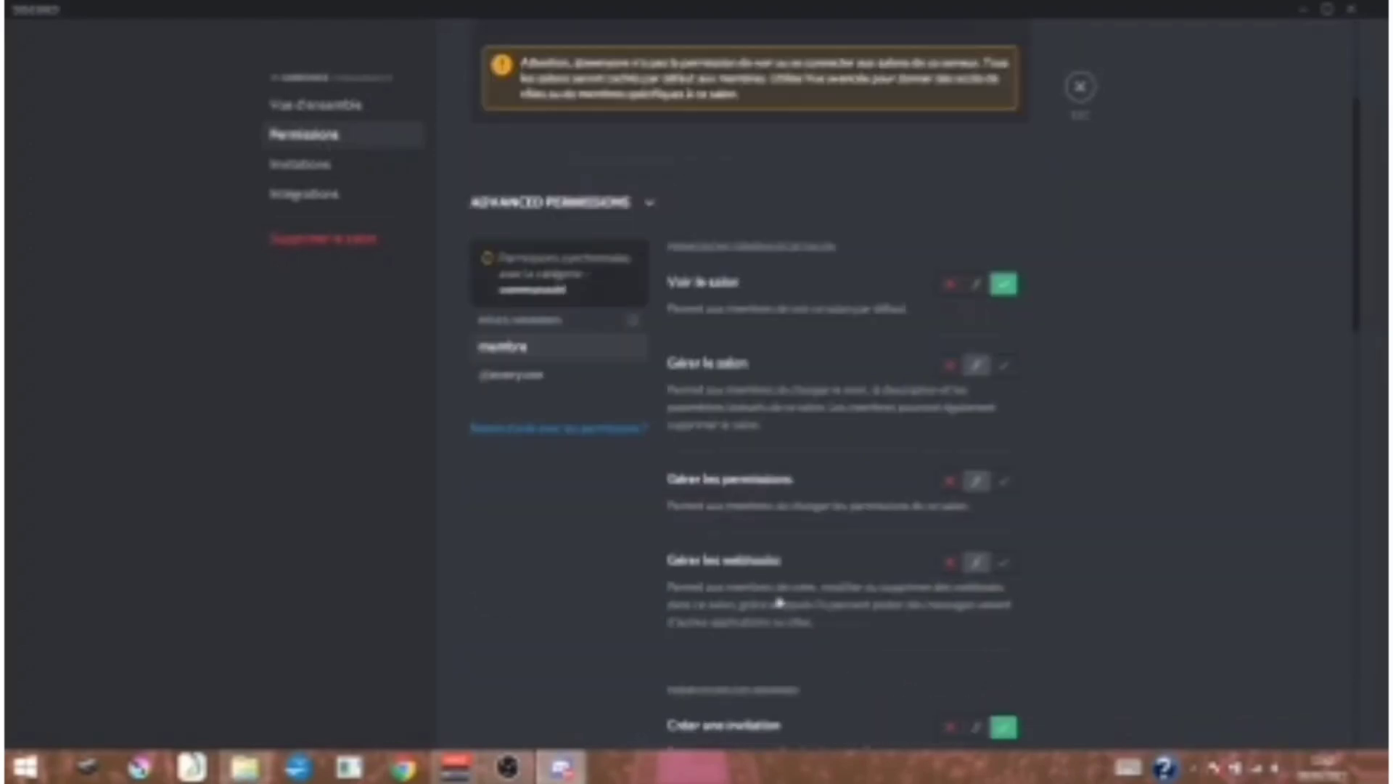
pyautogui.scroll(-3, 736, 501)
pyautogui.scroll(-3, 867, 484)
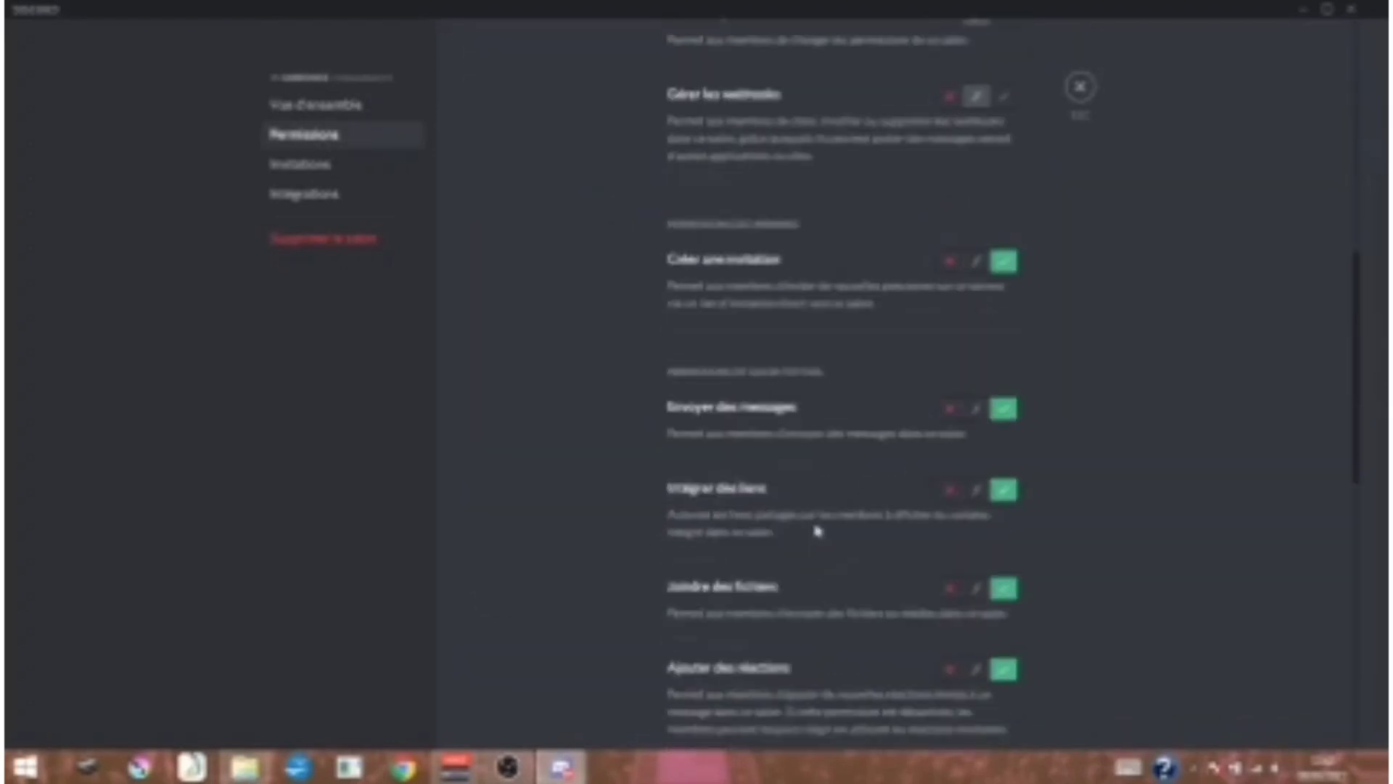
pyautogui.click(951, 409)
pyautogui.click(952, 491)
pyautogui.click(950, 588)
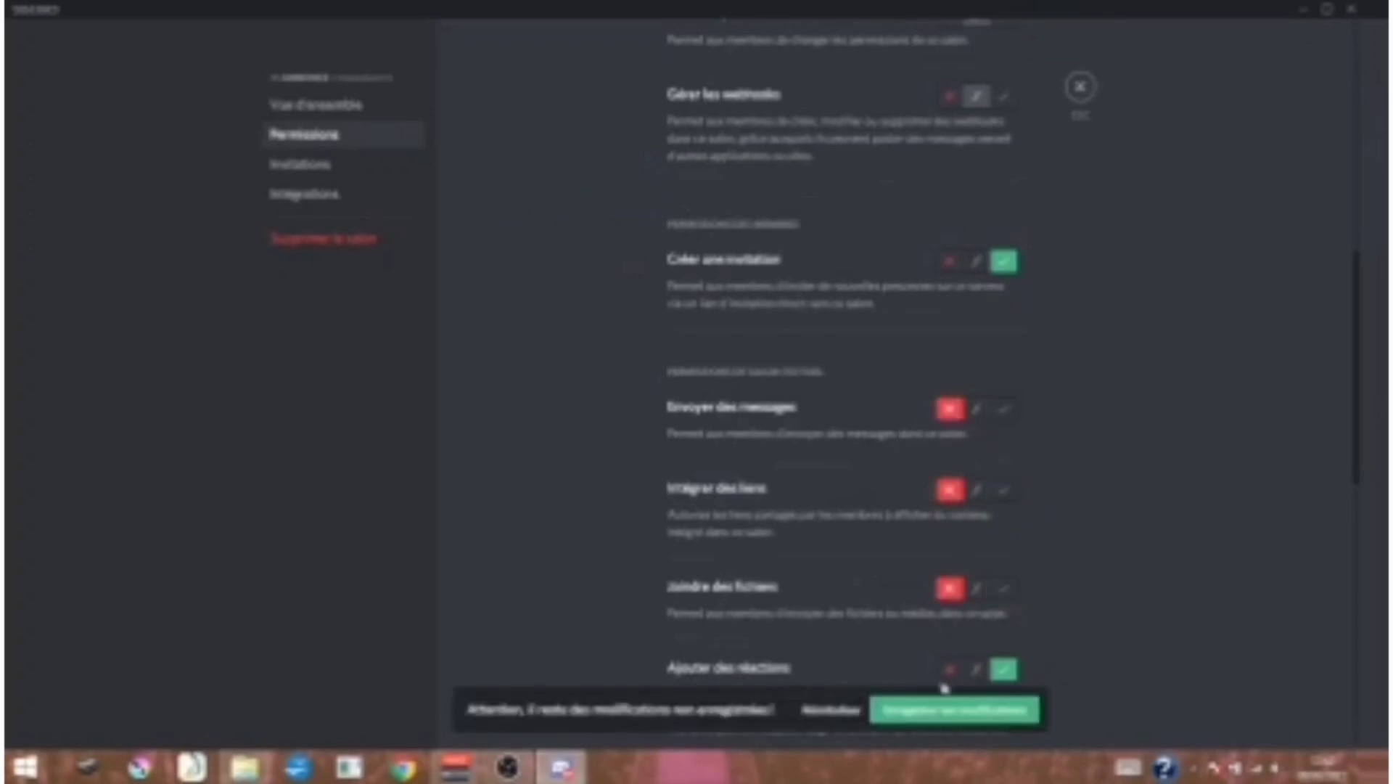
# - Set membre's Utiliser des émojis externes permission to neutral in the annonce channel
pyautogui.scroll(-6, 774, 591)
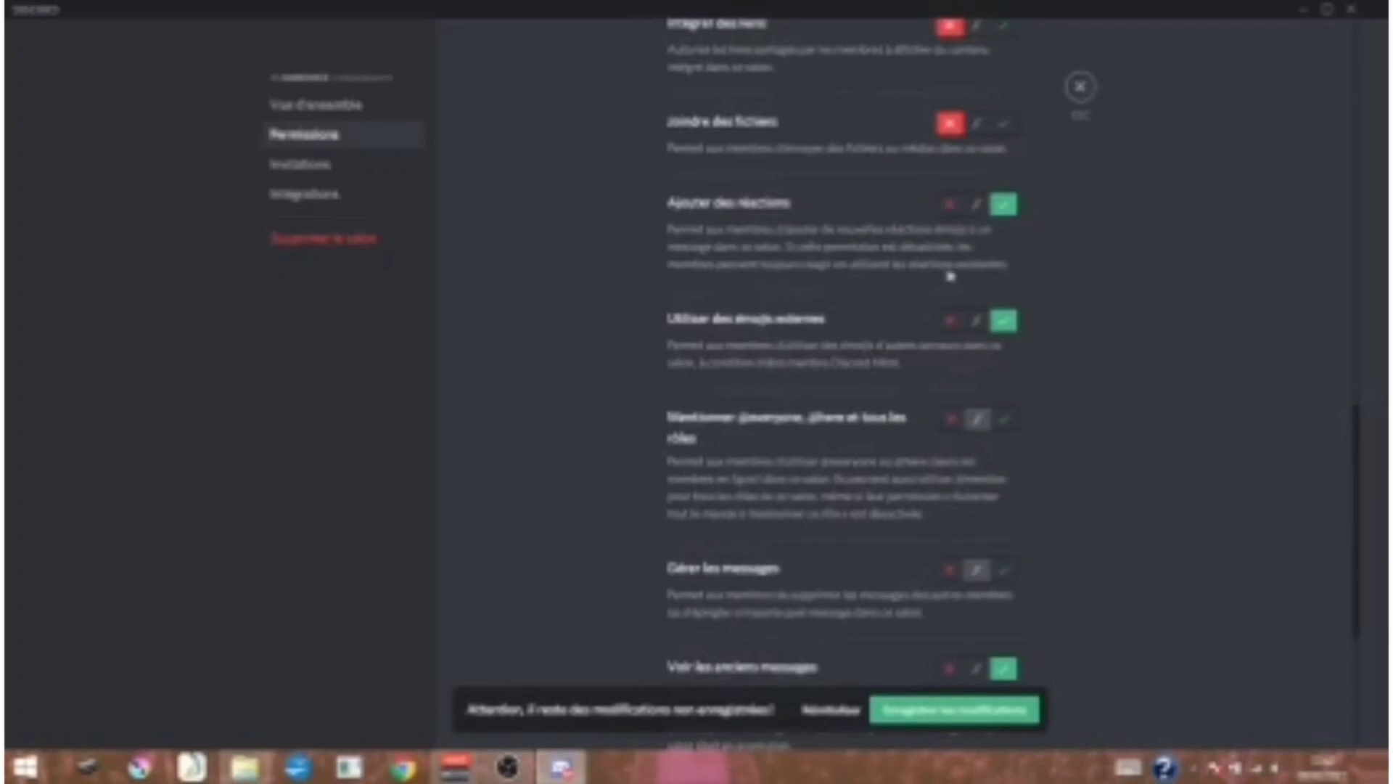
pyautogui.click(950, 322)
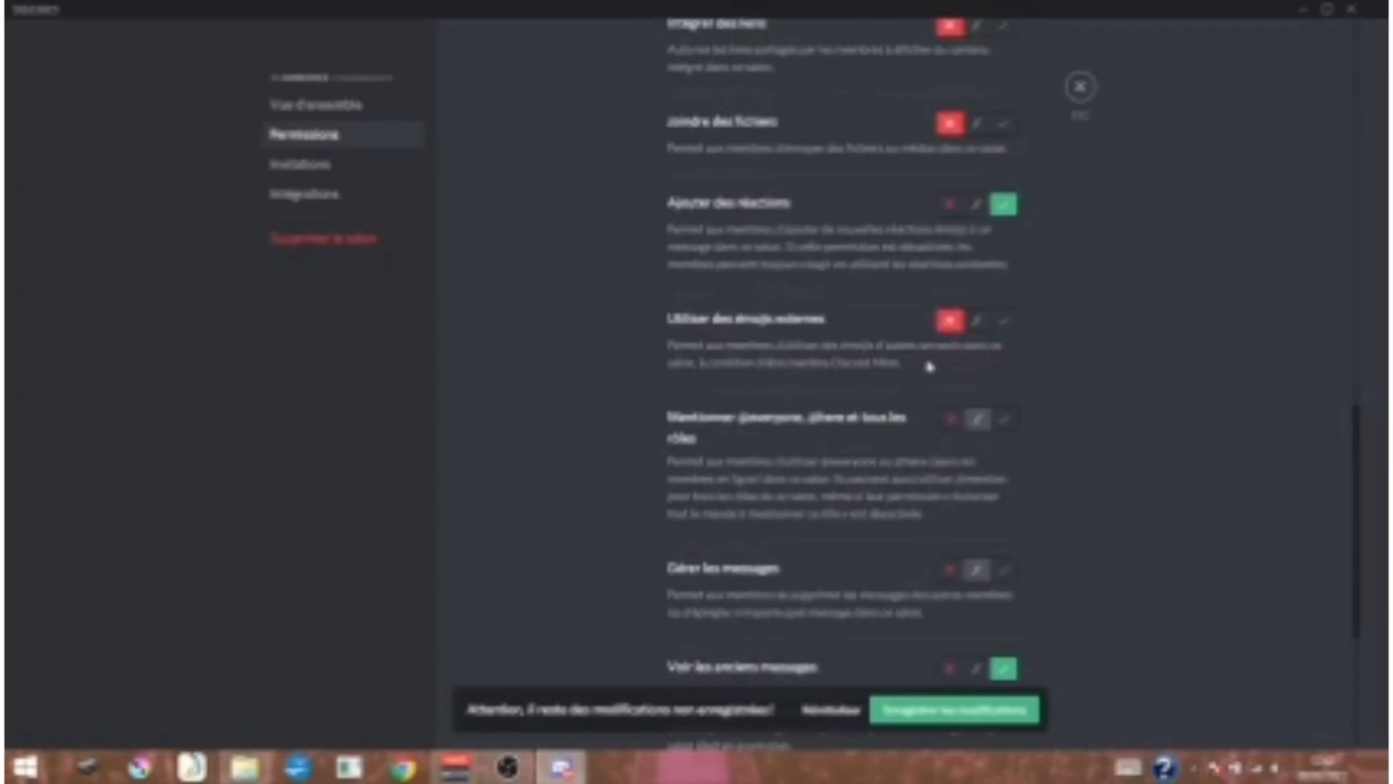
pyautogui.click(1003, 320)
pyautogui.click(977, 321)
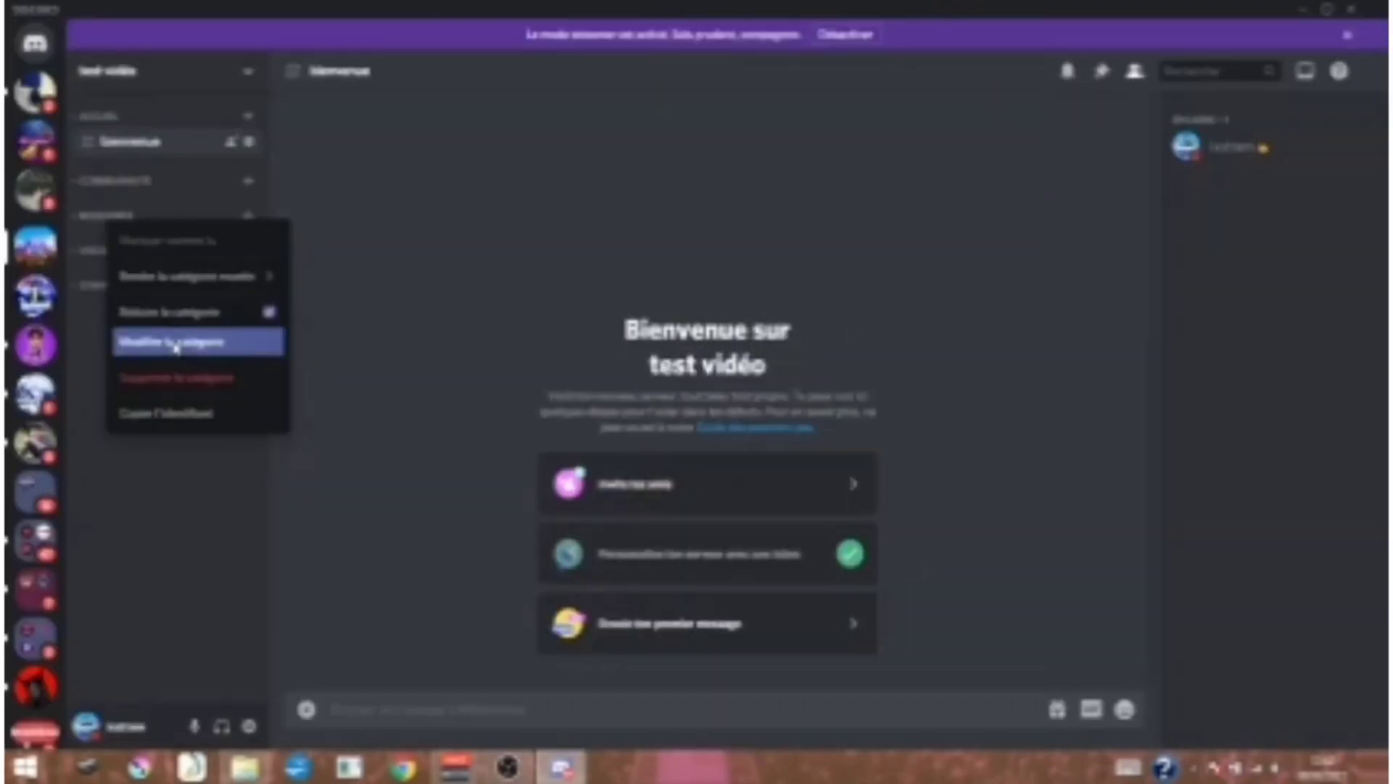
# - Add membre to the ressource category's advanced permissions and allow it Voir les salons
pyautogui.click(175, 343)
pyautogui.click(290, 134)
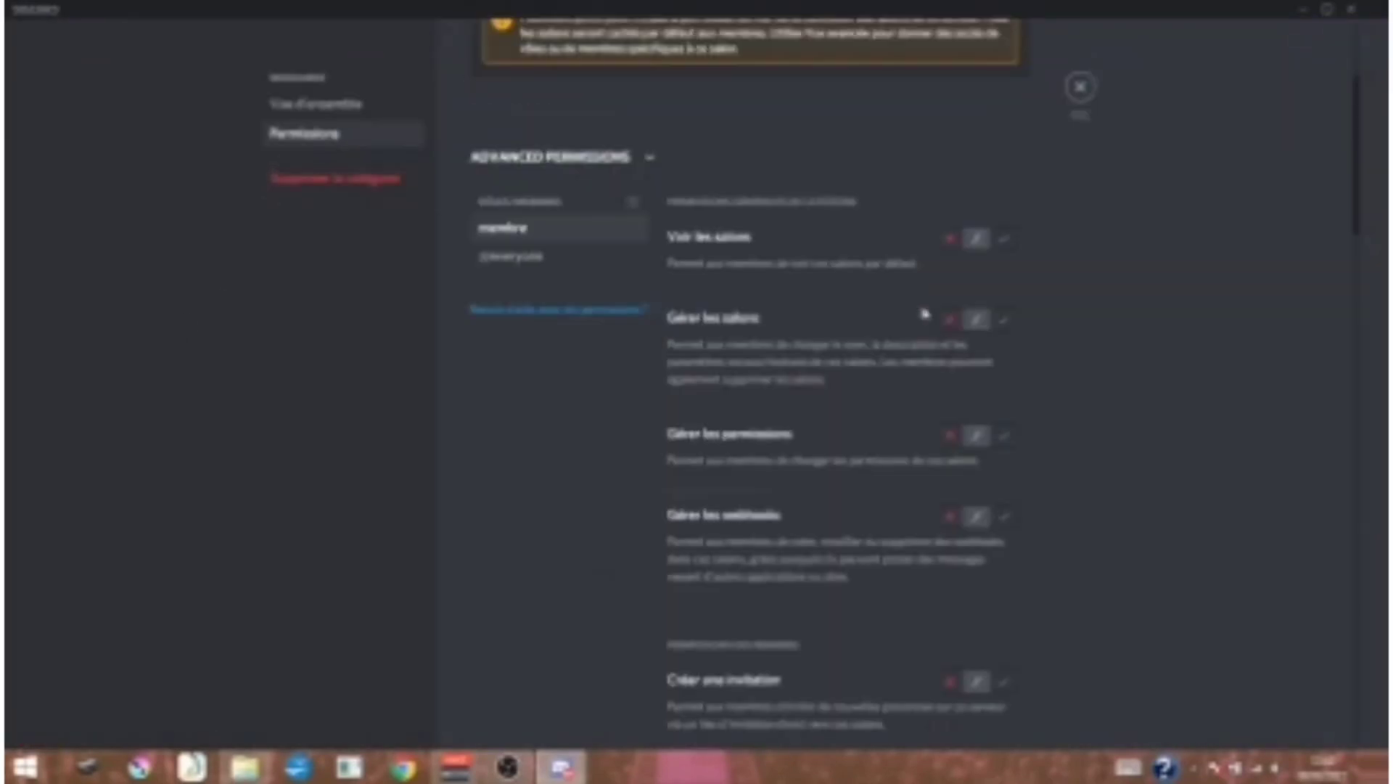
pyautogui.click(1005, 241)
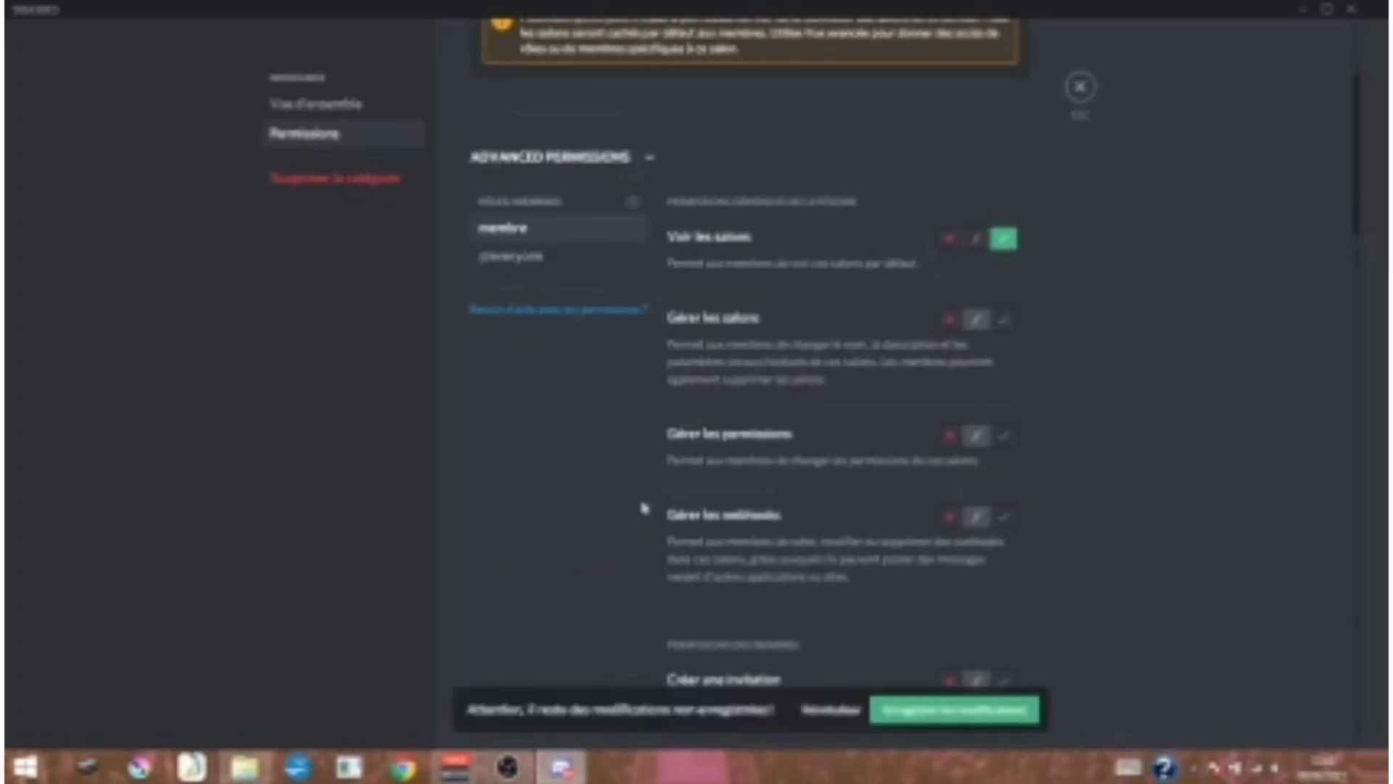
# - Allow membre Envoyer des messages, Intégrer des liens, Joindre des fichiers and Créer une invitation in the ressource category
pyautogui.scroll(-3, 751, 510)
pyautogui.scroll(-5, 751, 510)
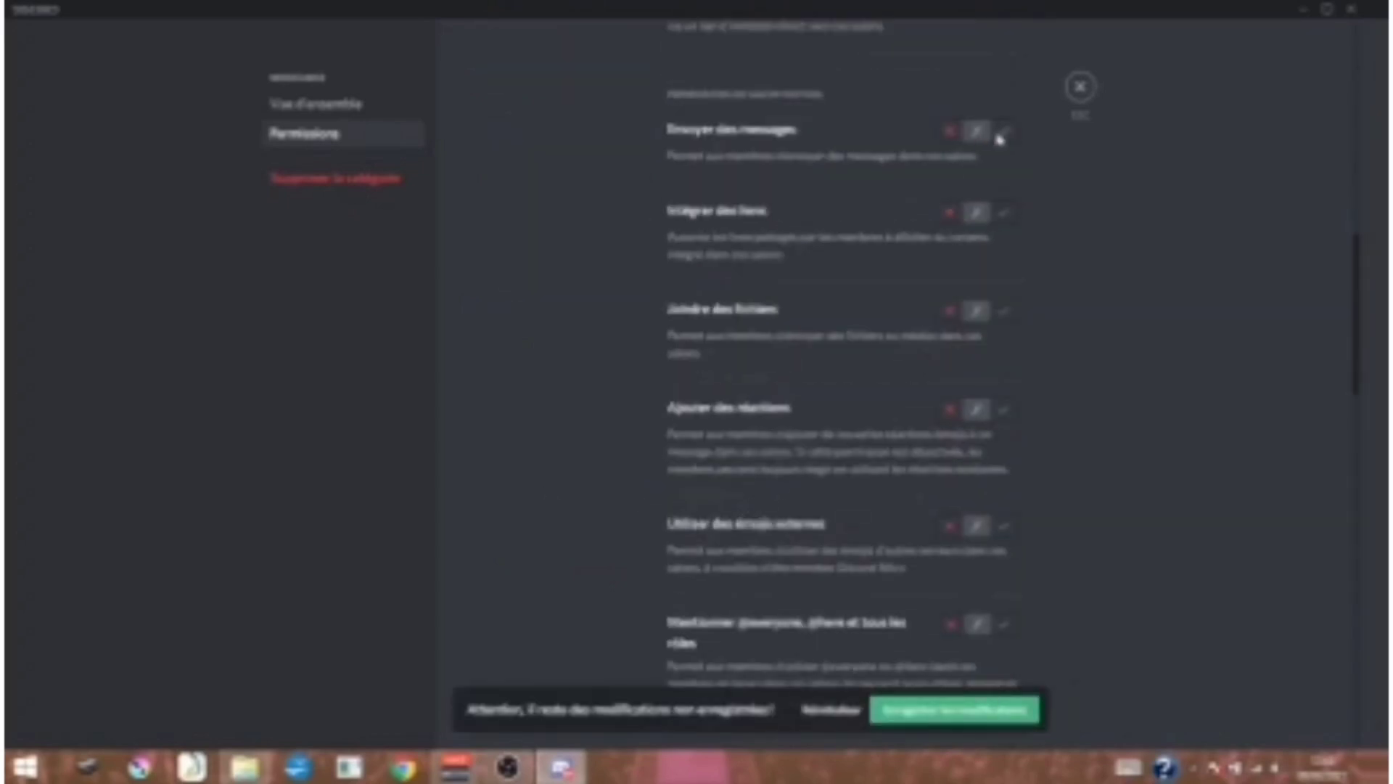
pyautogui.click(1004, 132)
pyautogui.click(1005, 213)
pyautogui.click(1004, 312)
pyautogui.scroll(3, 740, 368)
pyautogui.click(1004, 218)
# - Allow membre Voir les anciens messages in the ressource category and save the permission changes
pyautogui.scroll(-3, 700, 435)
pyautogui.scroll(-3, 696, 451)
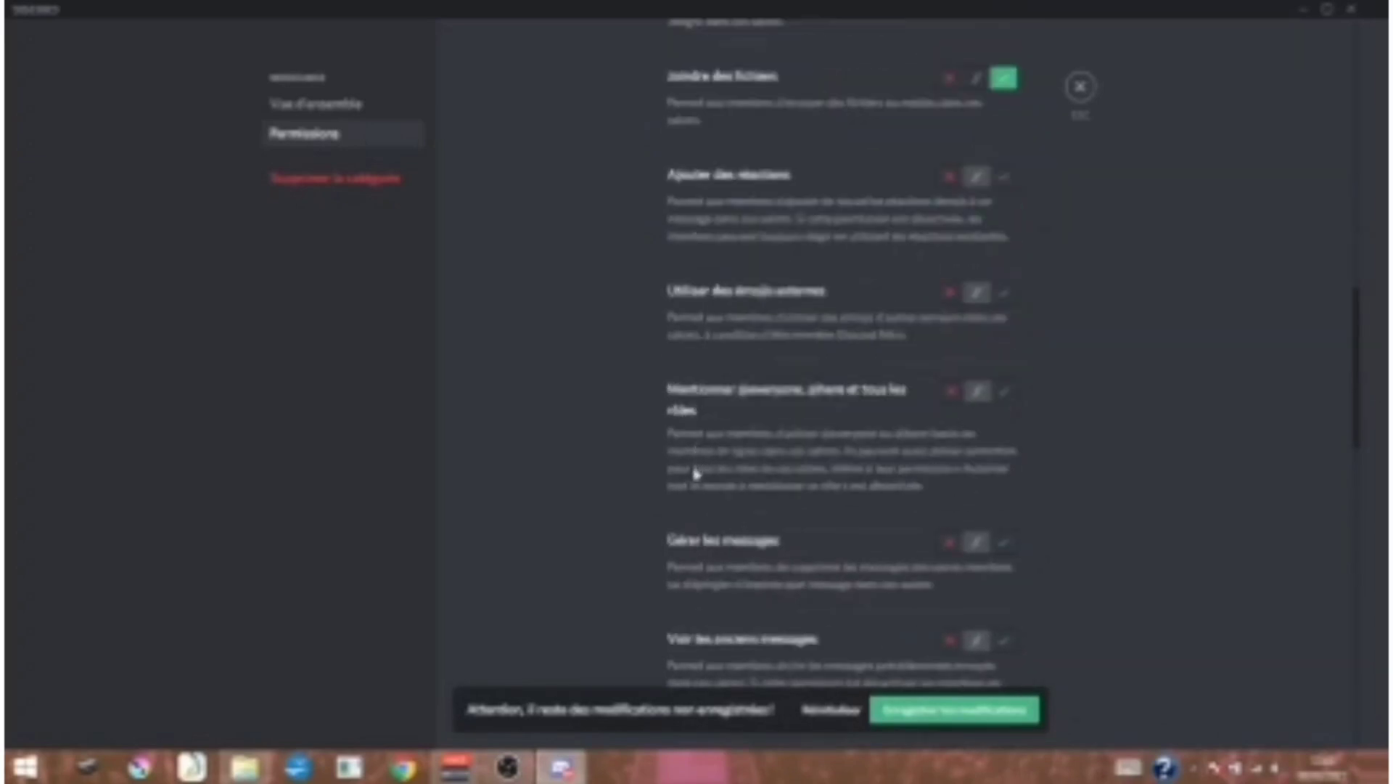
pyautogui.click(1004, 640)
pyautogui.scroll(-3, 675, 605)
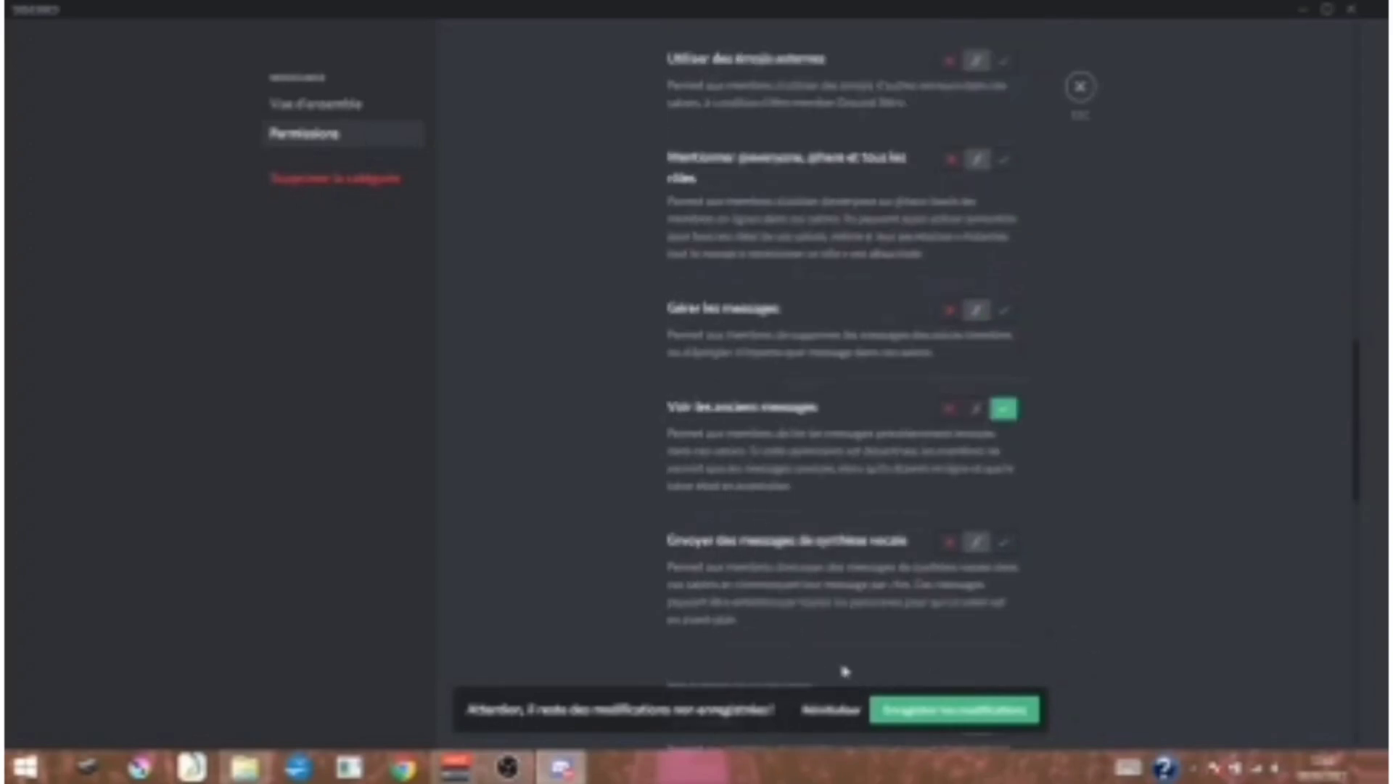
pyautogui.click(931, 718)
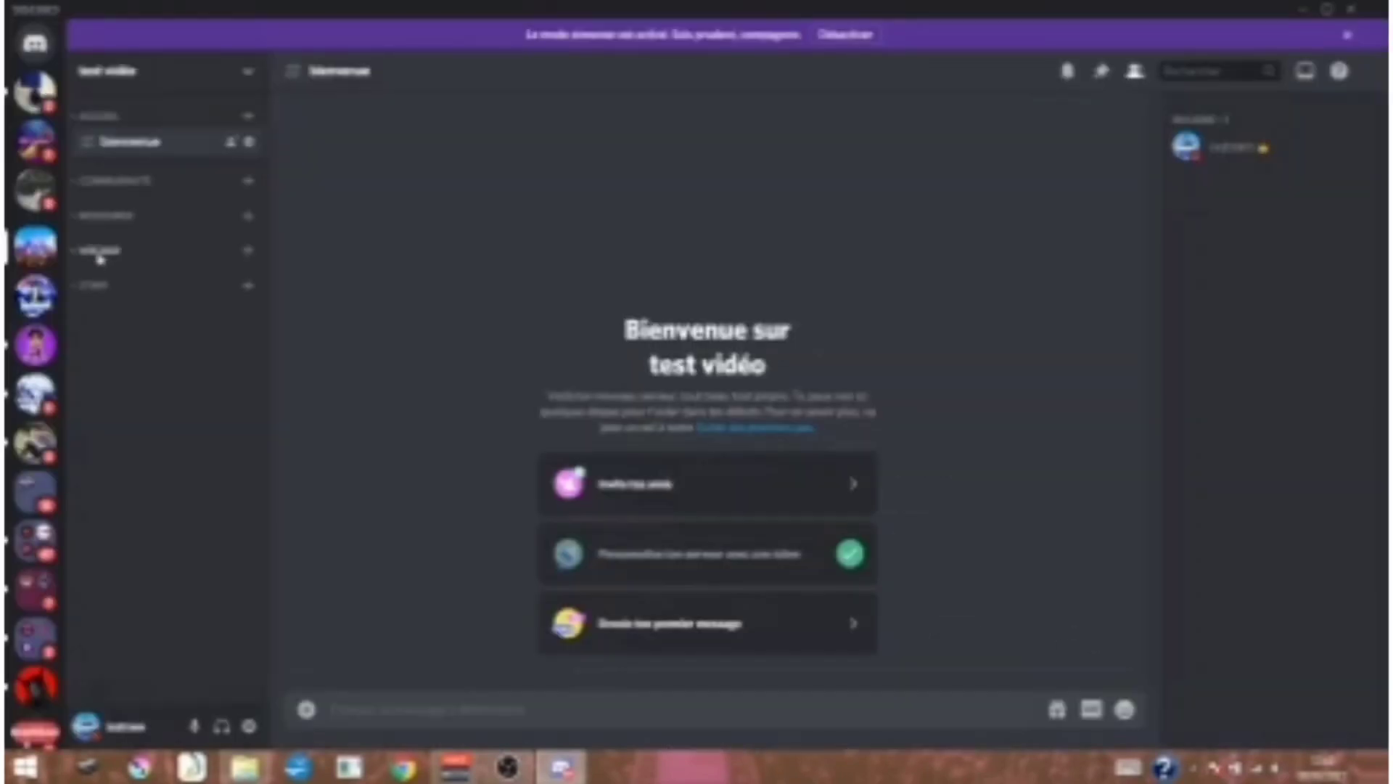
# - Add membre to the vocaux category's advanced permissions and allow it Voir les salons
pyautogui.rightClick(100, 258)
pyautogui.click(154, 379)
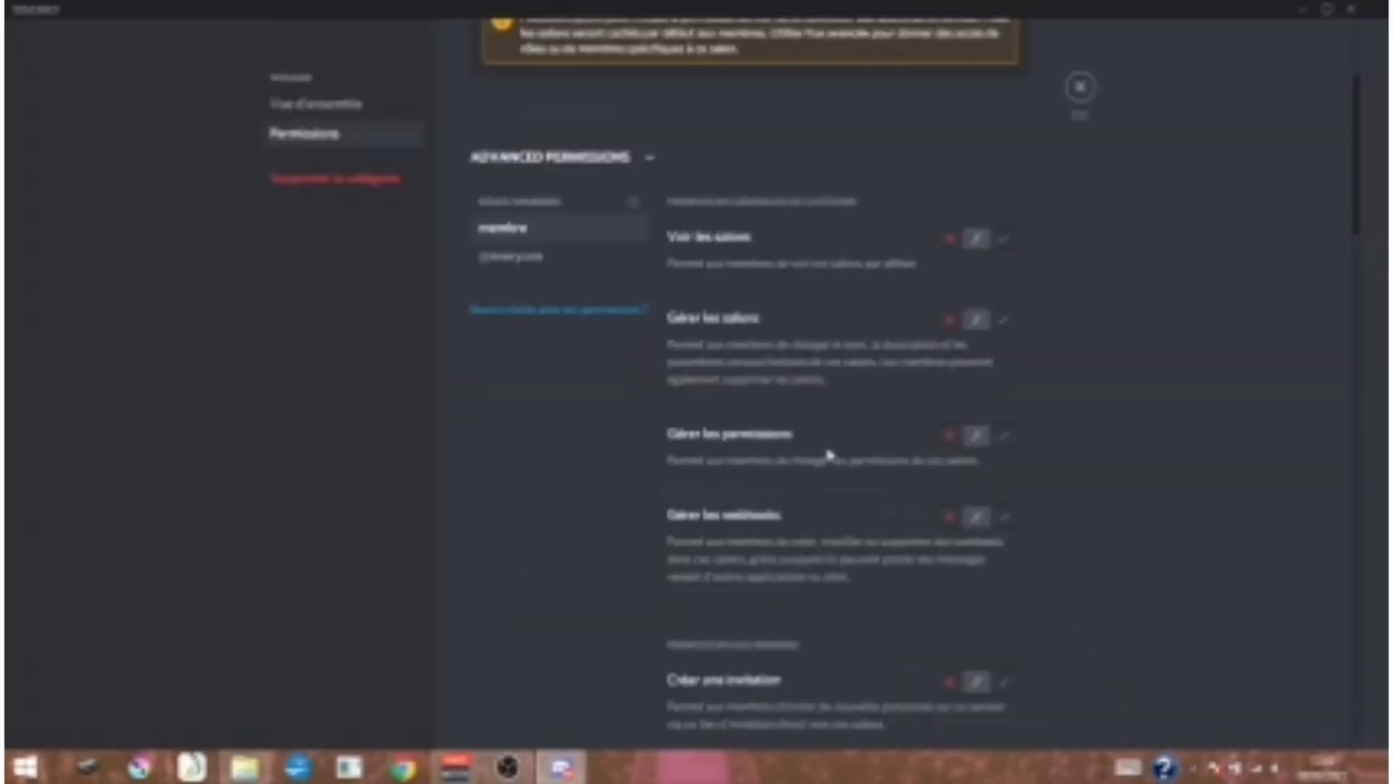
pyautogui.click(1007, 245)
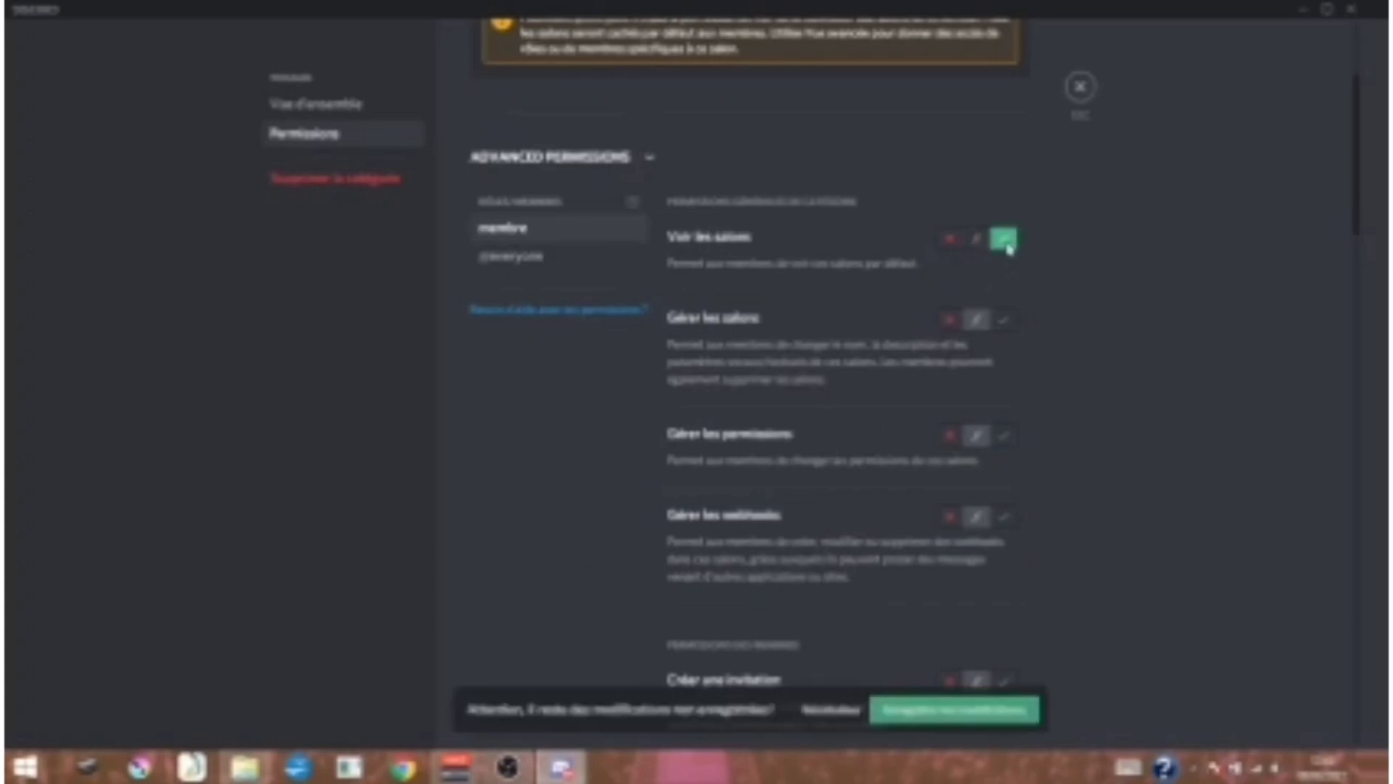
# - Allow membre Utiliser la Détection de la voix, Vidéo, Parler and Se connecter in the vocaux category, and save the changes
pyautogui.scroll(-12, 728, 560)
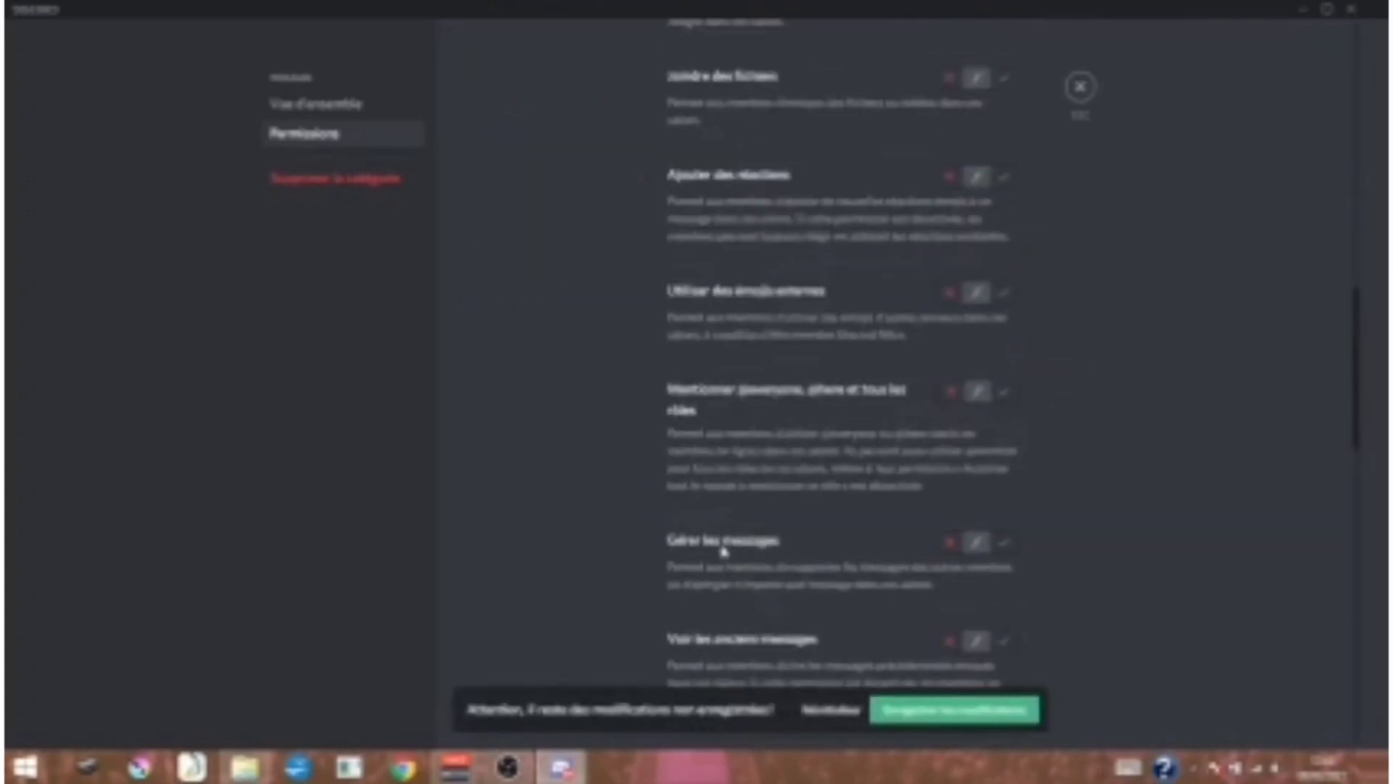
pyautogui.scroll(5, 723, 541)
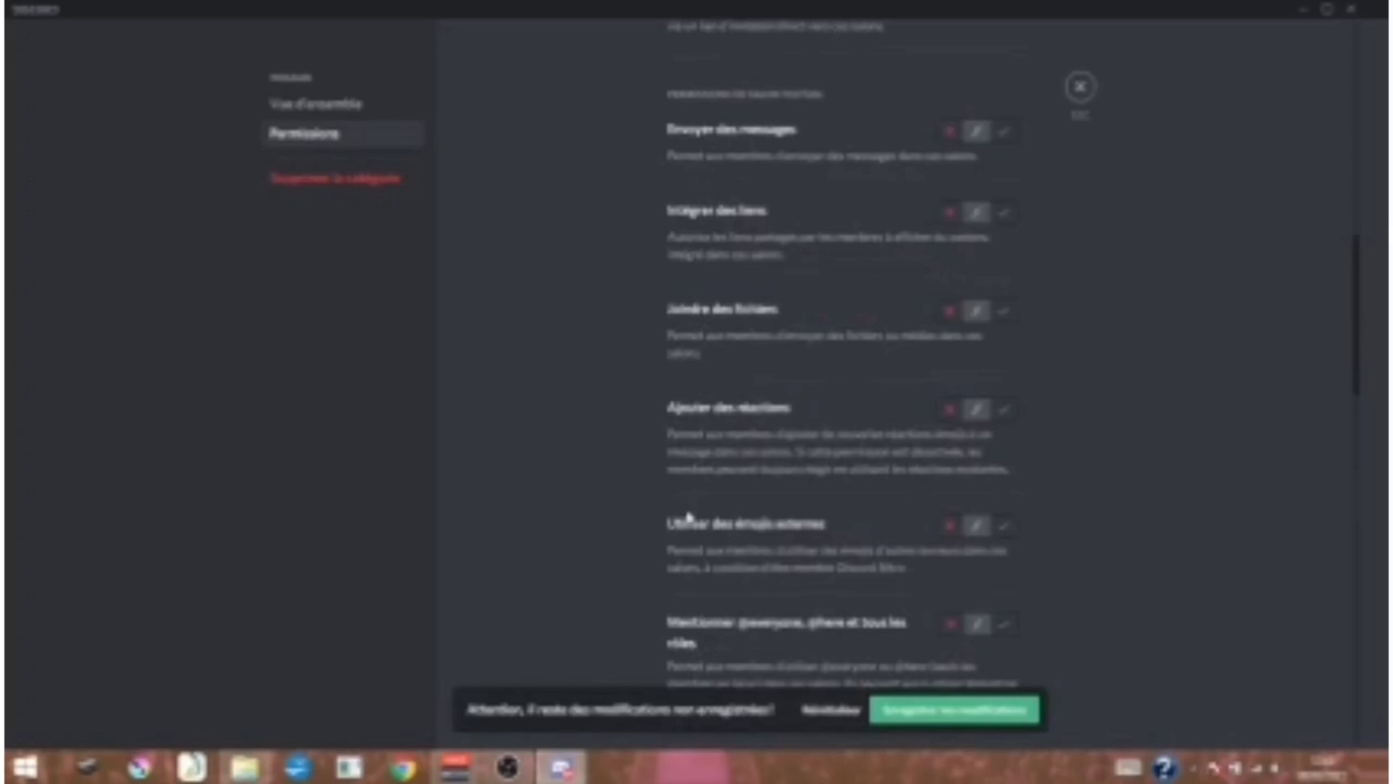
pyautogui.scroll(-10, 711, 628)
pyautogui.scroll(3, 710, 630)
pyautogui.scroll(-3, 710, 629)
pyautogui.scroll(3, 710, 627)
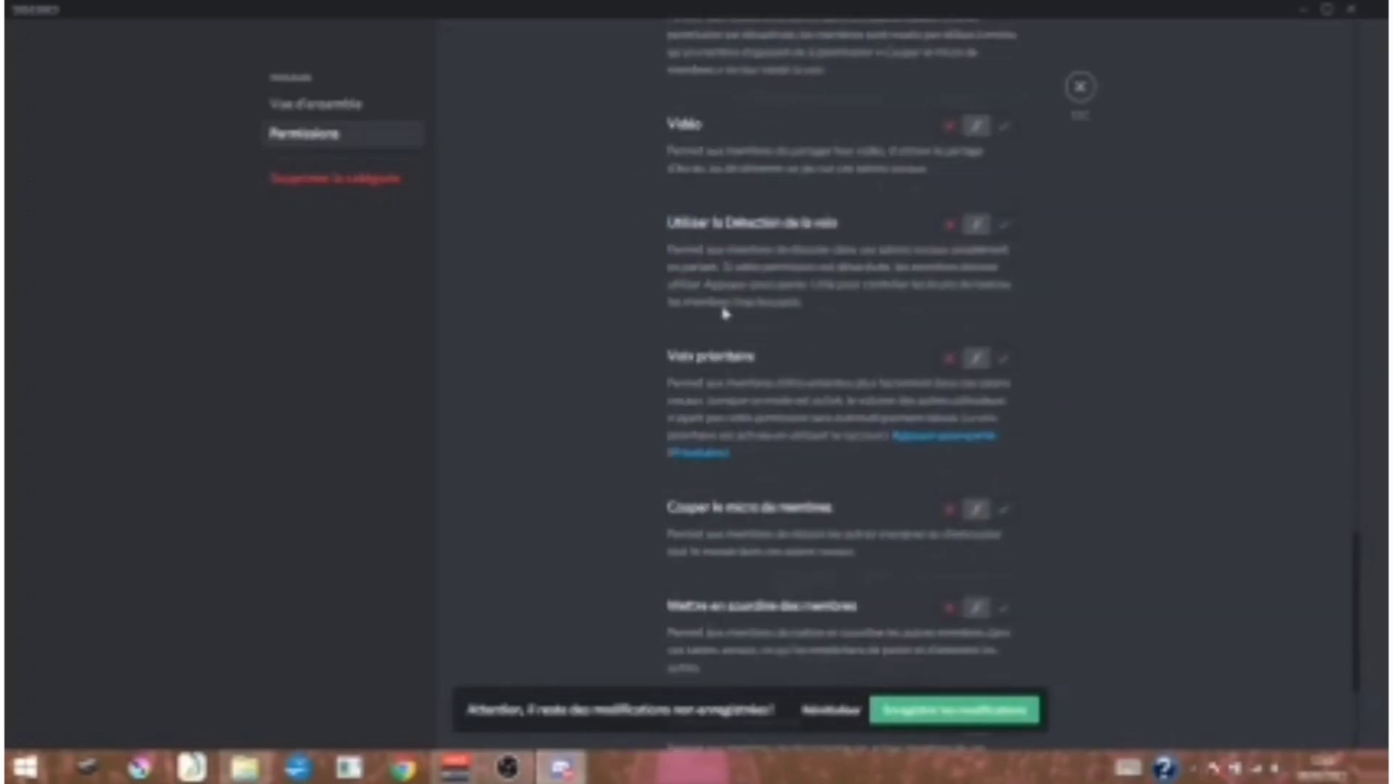
pyautogui.click(1004, 225)
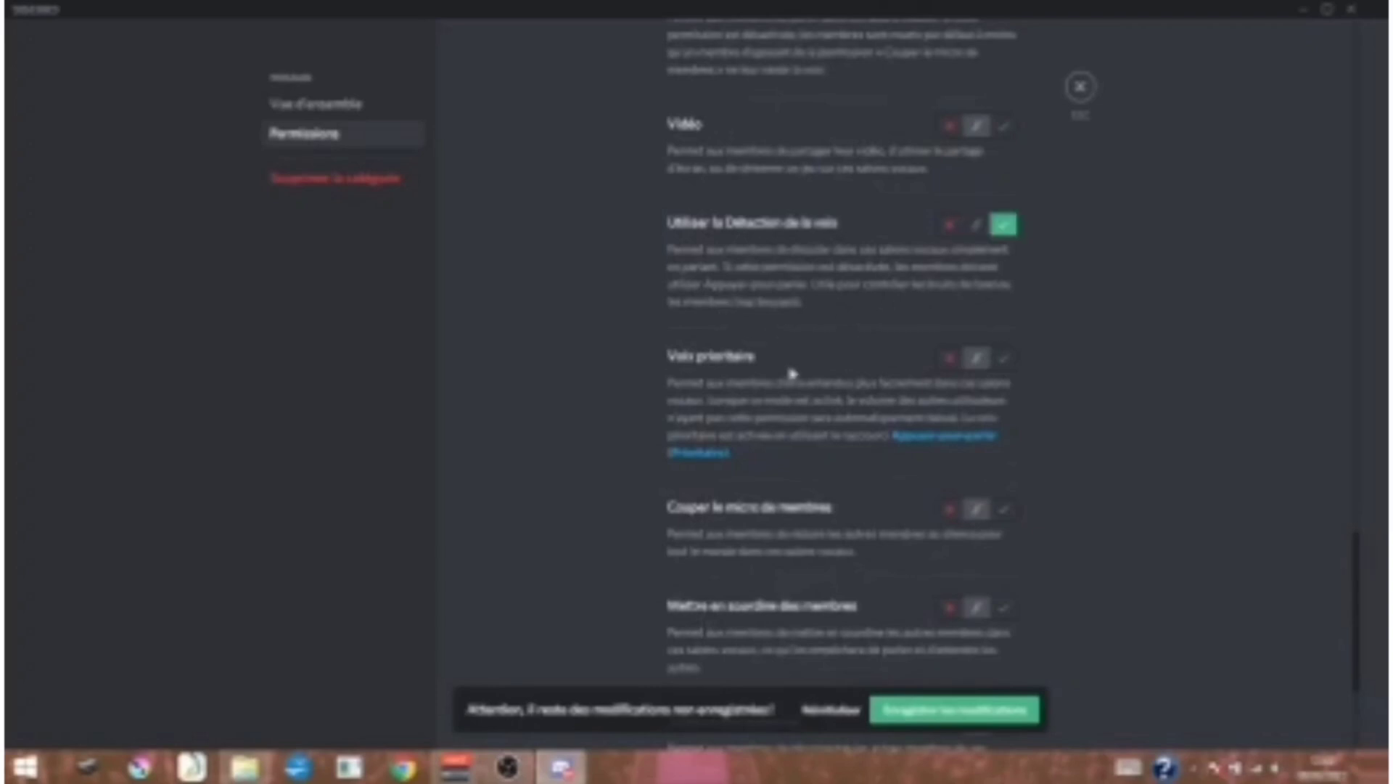
pyautogui.scroll(3, 791, 370)
pyautogui.click(1004, 359)
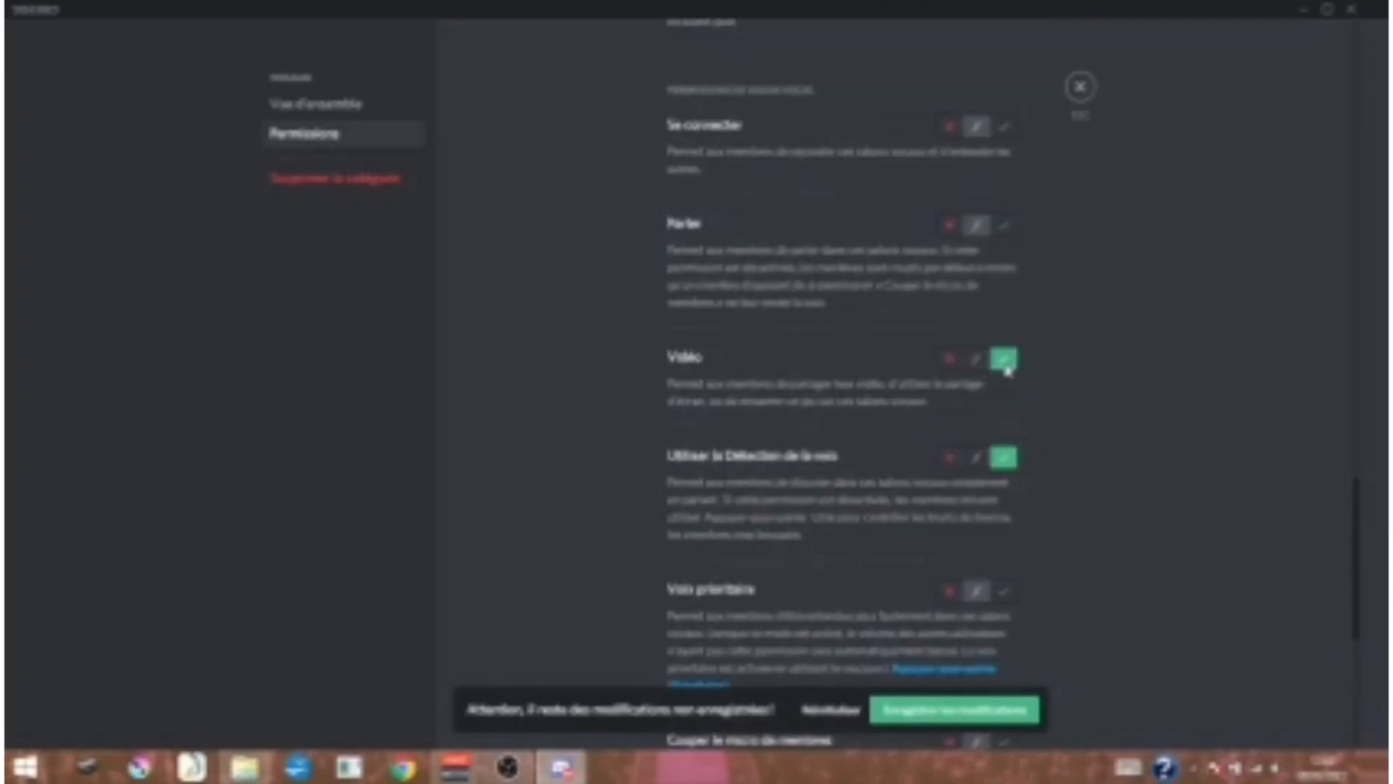
pyautogui.click(1004, 224)
pyautogui.click(1006, 130)
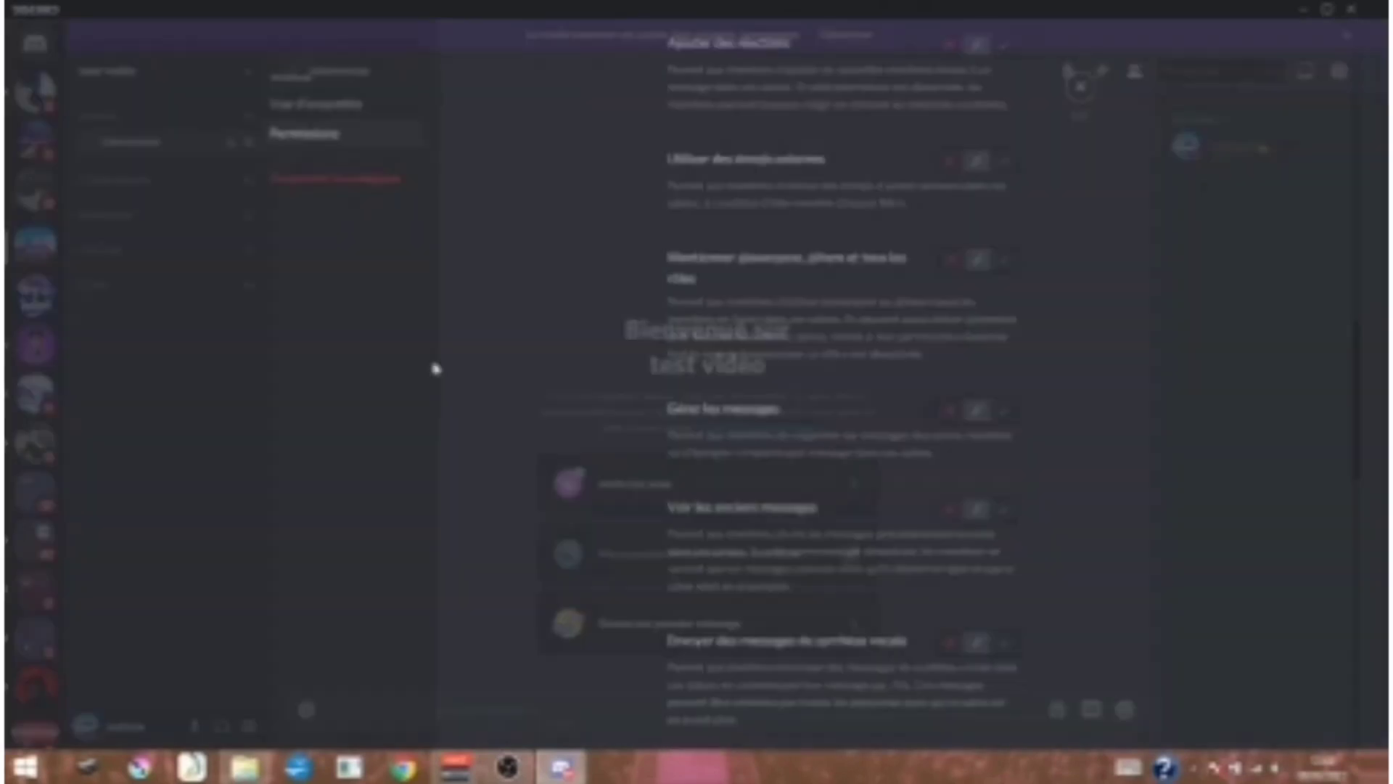
pyautogui.click(944, 710)
pyautogui.press('Escape')
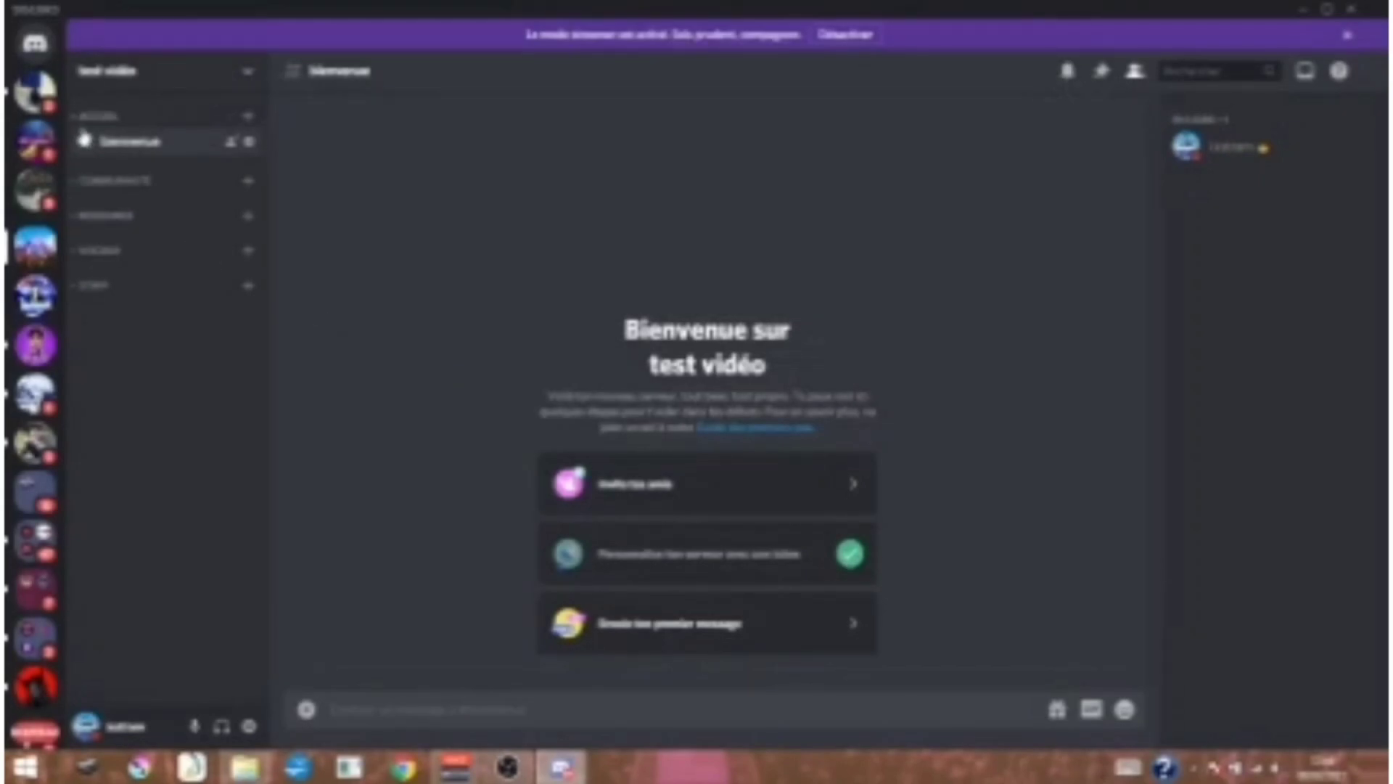
# - Add the membre role to the staff category's advanced permissions
pyautogui.rightClick(88, 291)
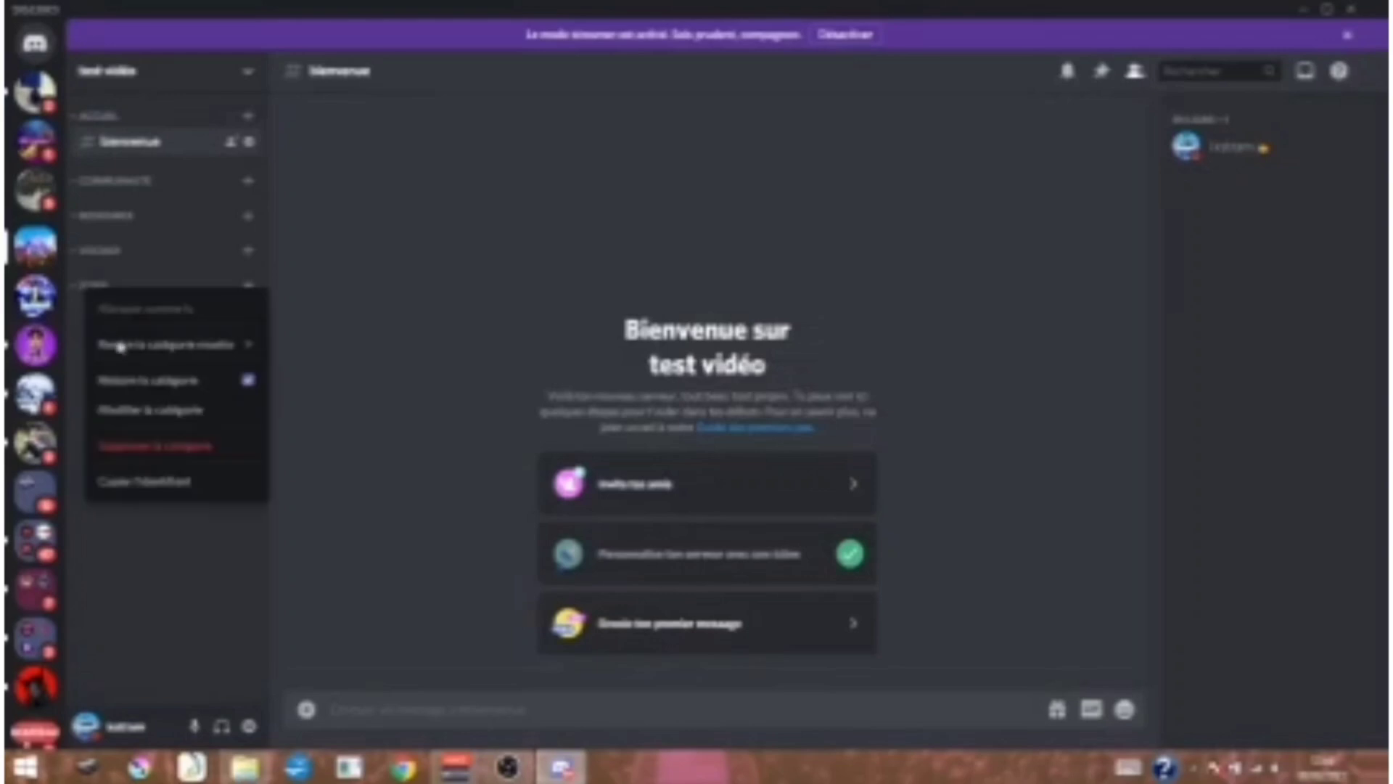
pyautogui.click(168, 409)
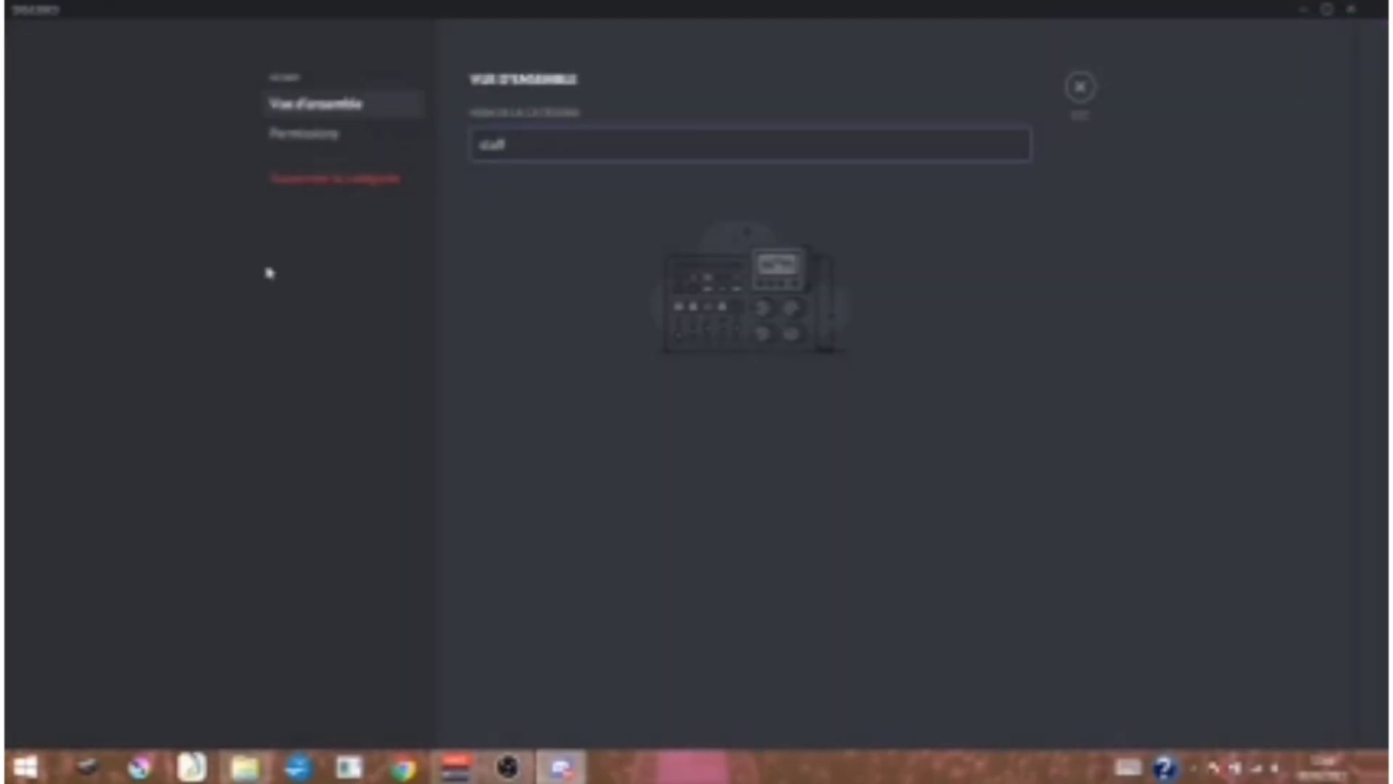
pyautogui.click(294, 139)
pyautogui.click(632, 433)
pyautogui.scroll(-3, 560, 631)
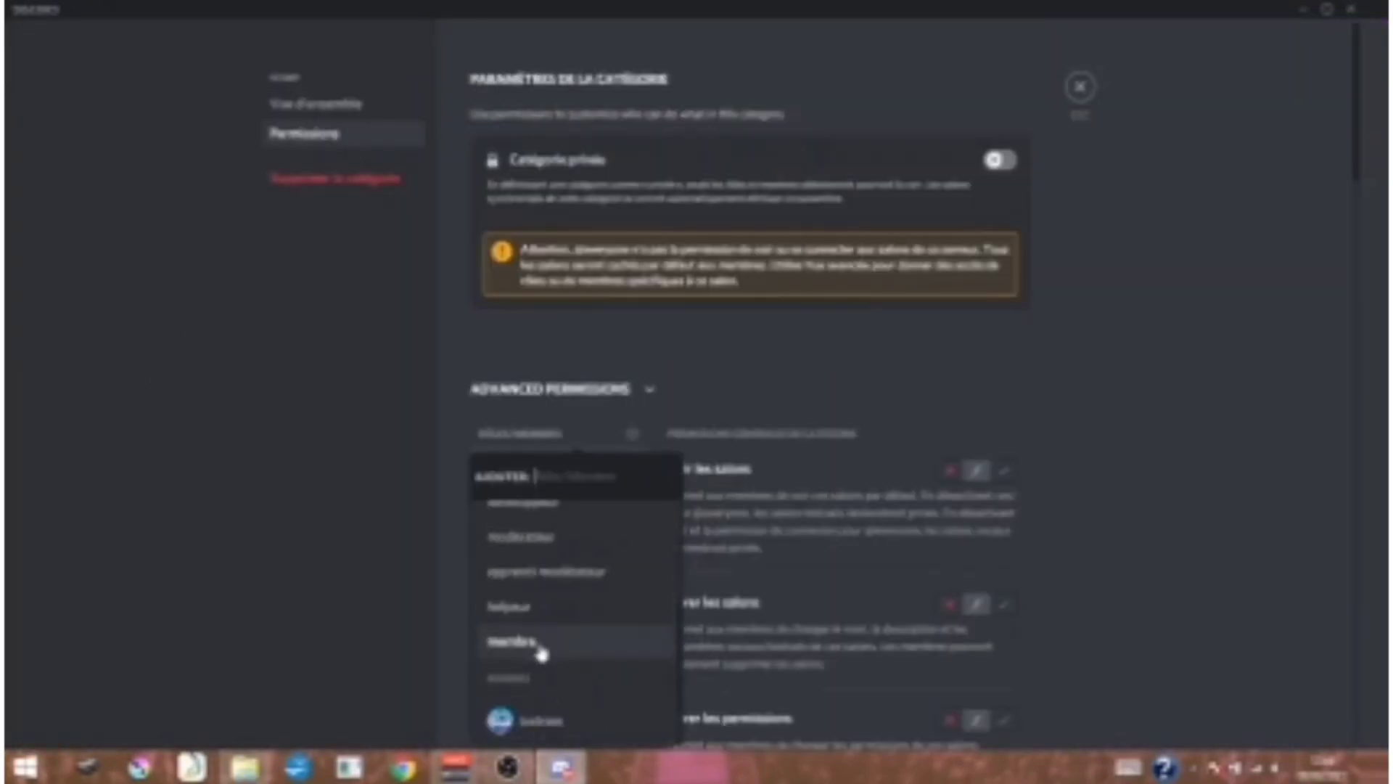
pyautogui.click(541, 649)
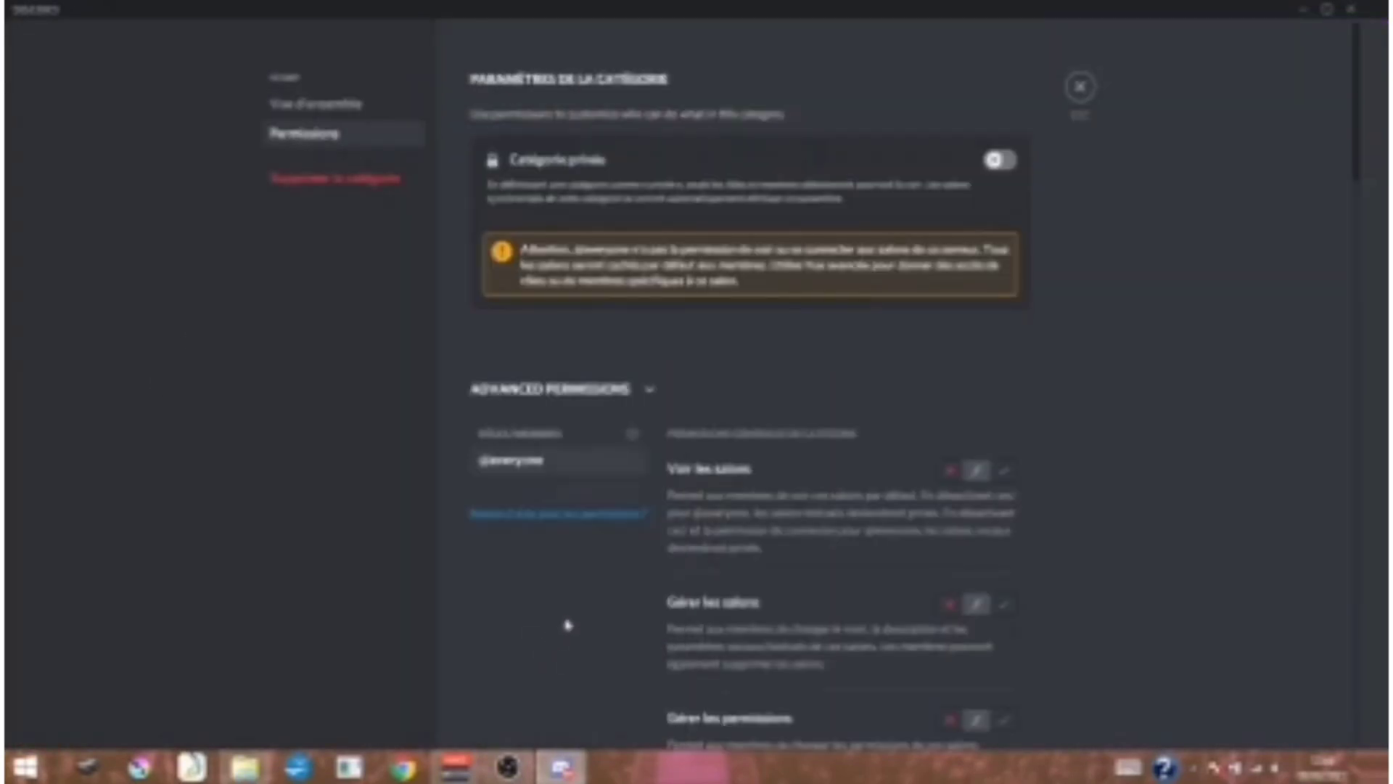
# - Deny membre Voir les salons in the staff category and save the change
pyautogui.click(951, 473)
pyautogui.scroll(-3, 770, 620)
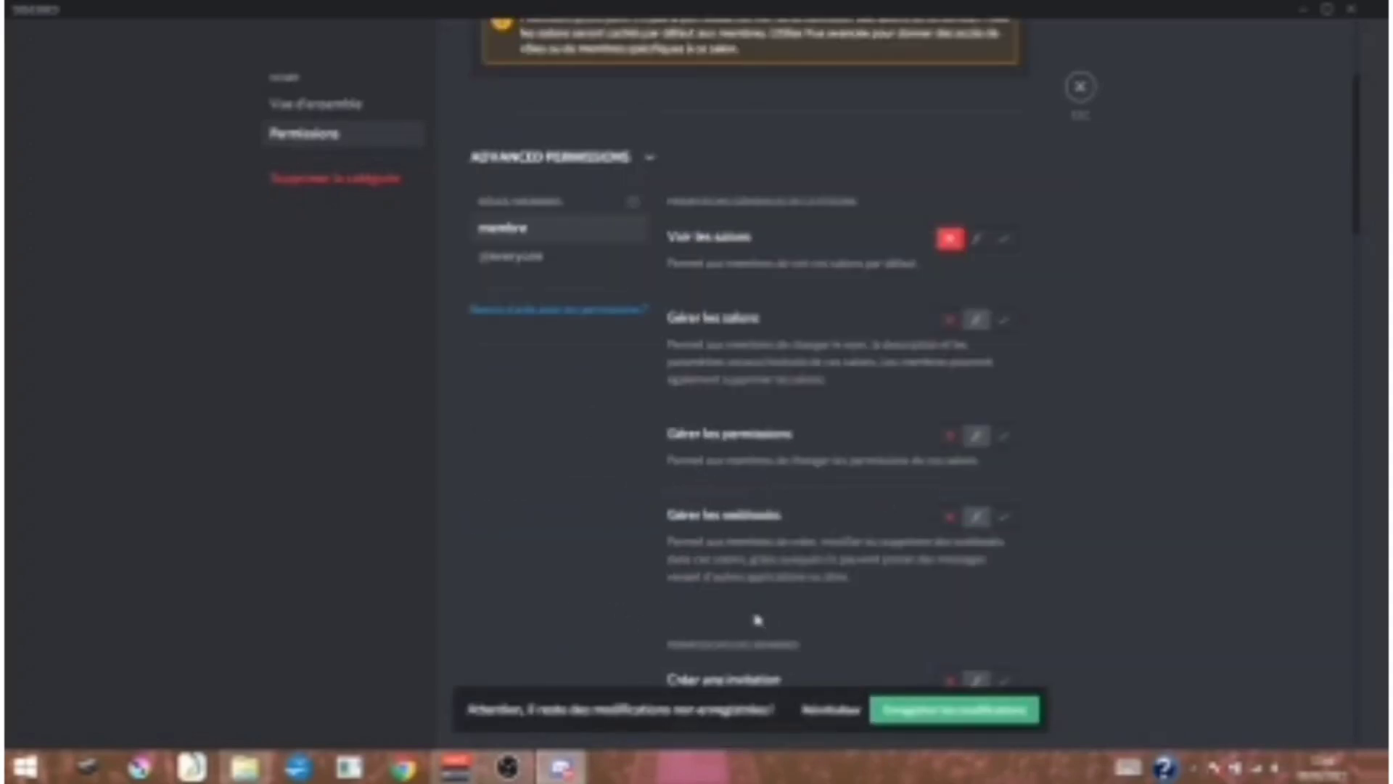
pyautogui.scroll(-6, 757, 619)
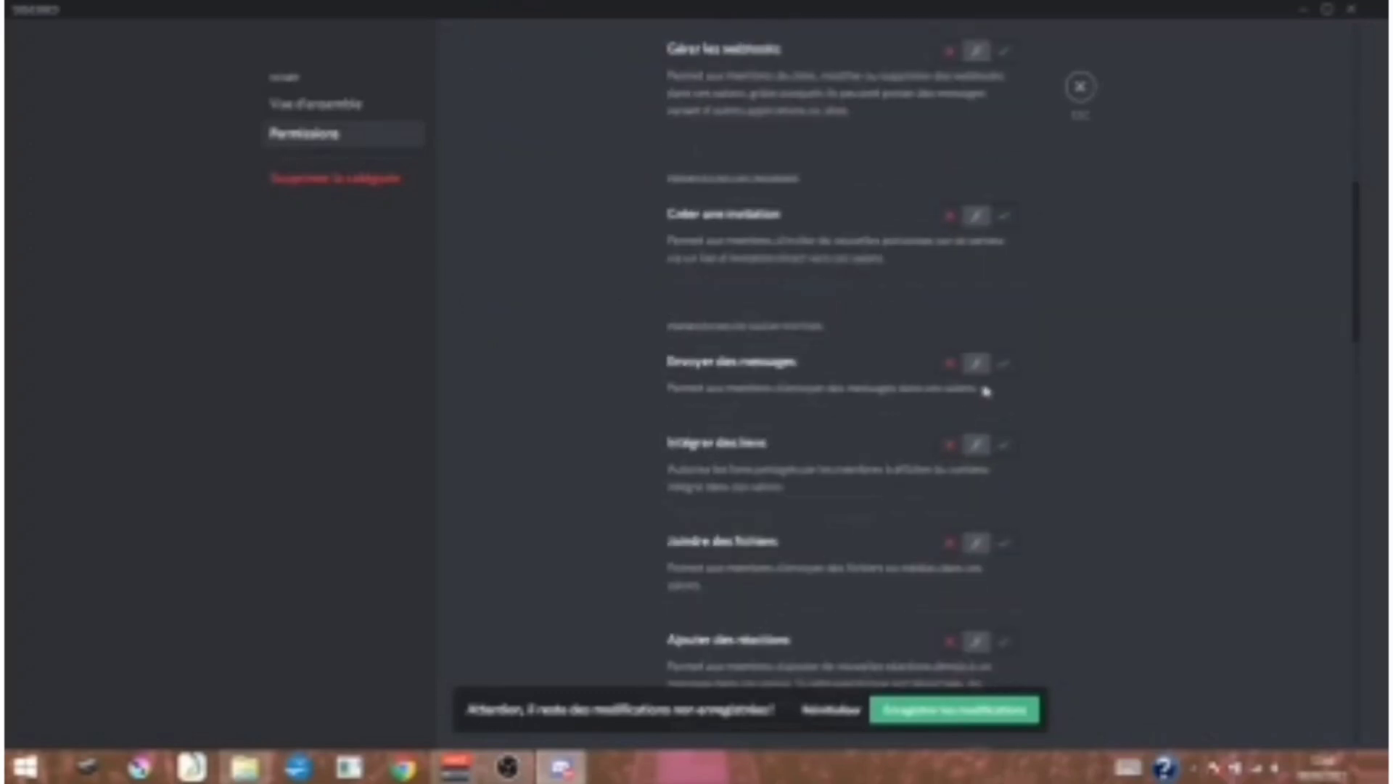
pyautogui.scroll(9, 774, 433)
pyautogui.click(939, 720)
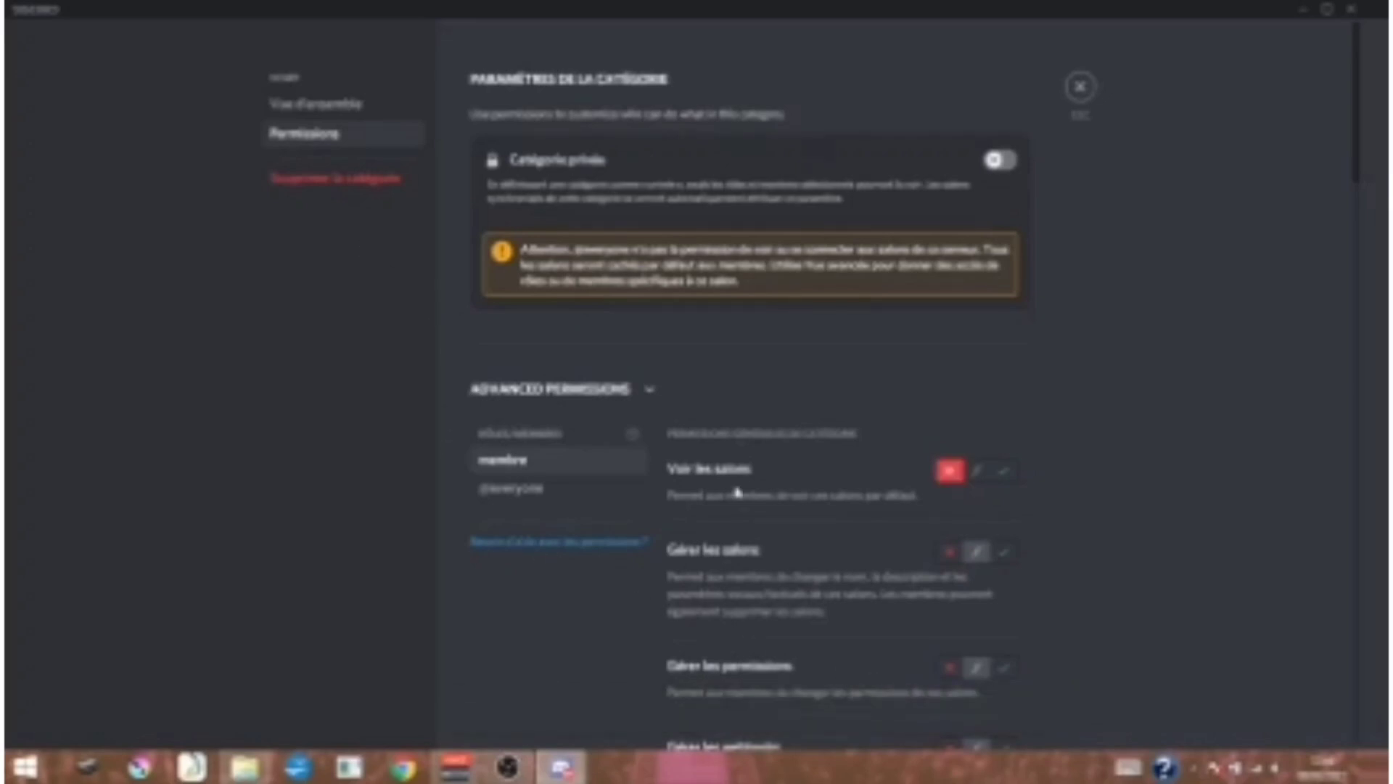
# - Add the co fondateur role to the staff category's advanced permissions
pyautogui.click(632, 434)
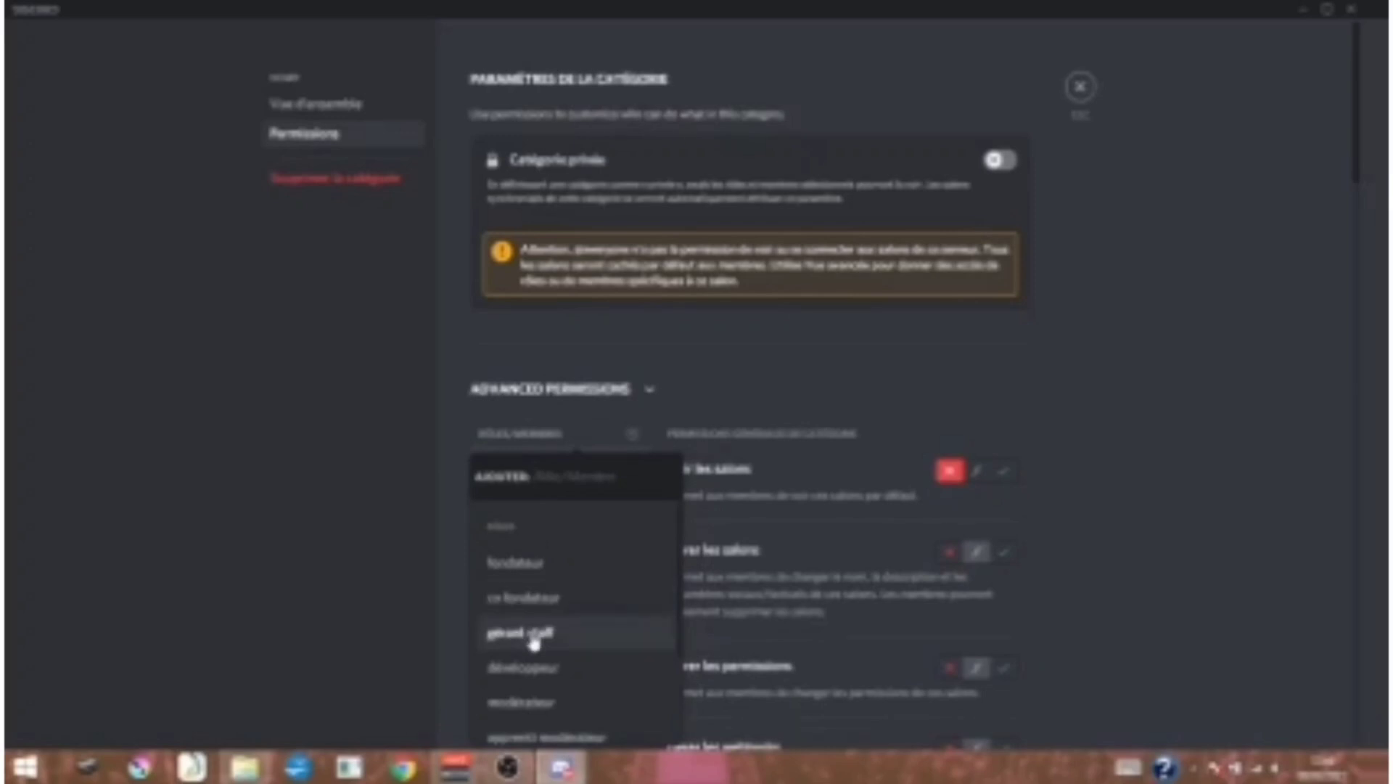
pyautogui.click(404, 557)
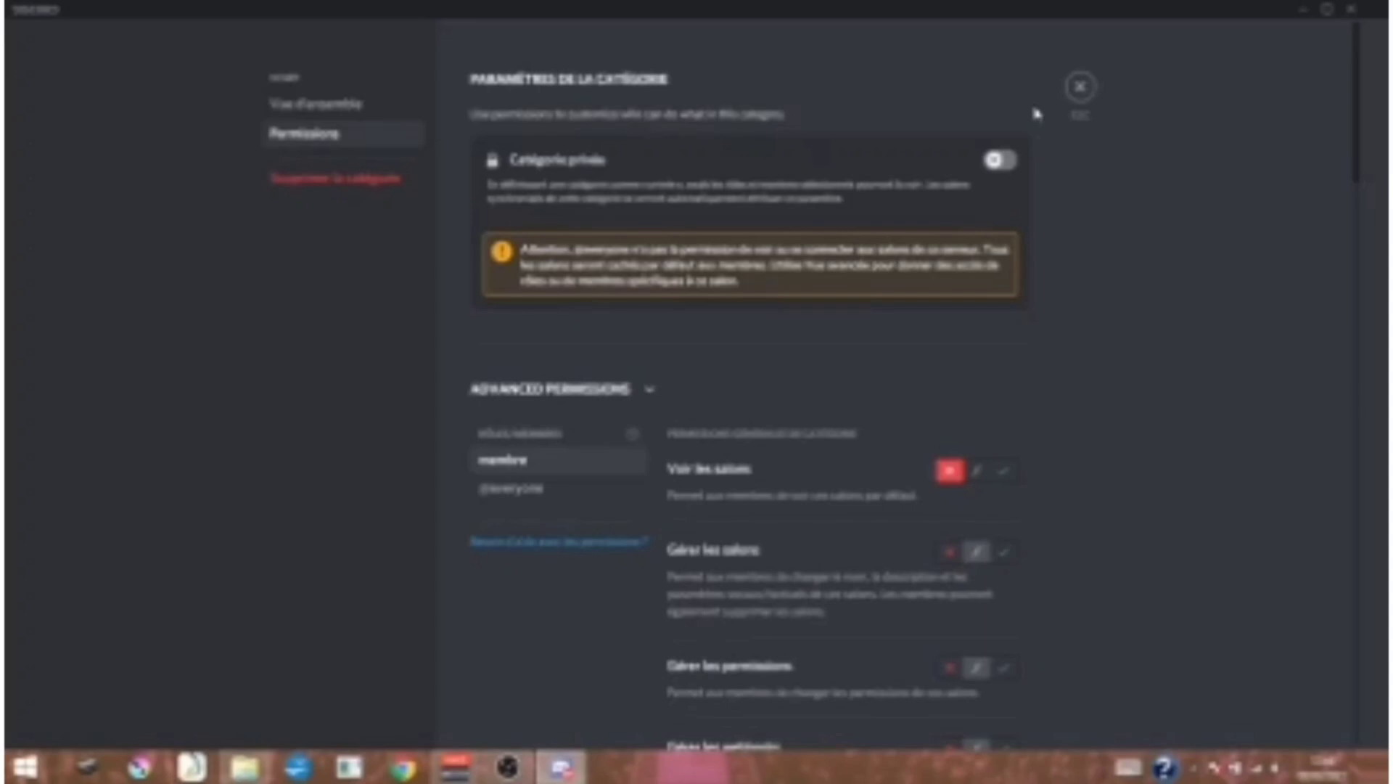
pyautogui.click(632, 439)
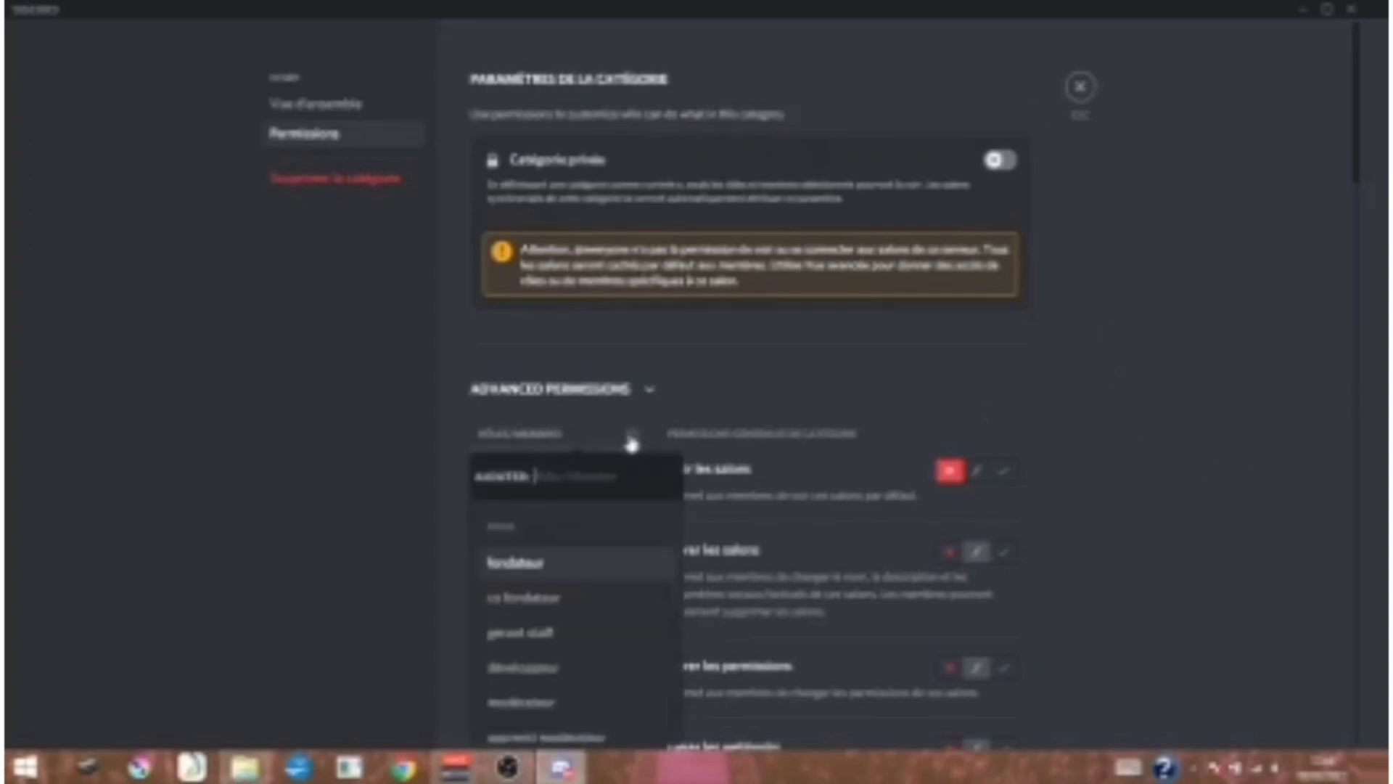
pyautogui.click(545, 598)
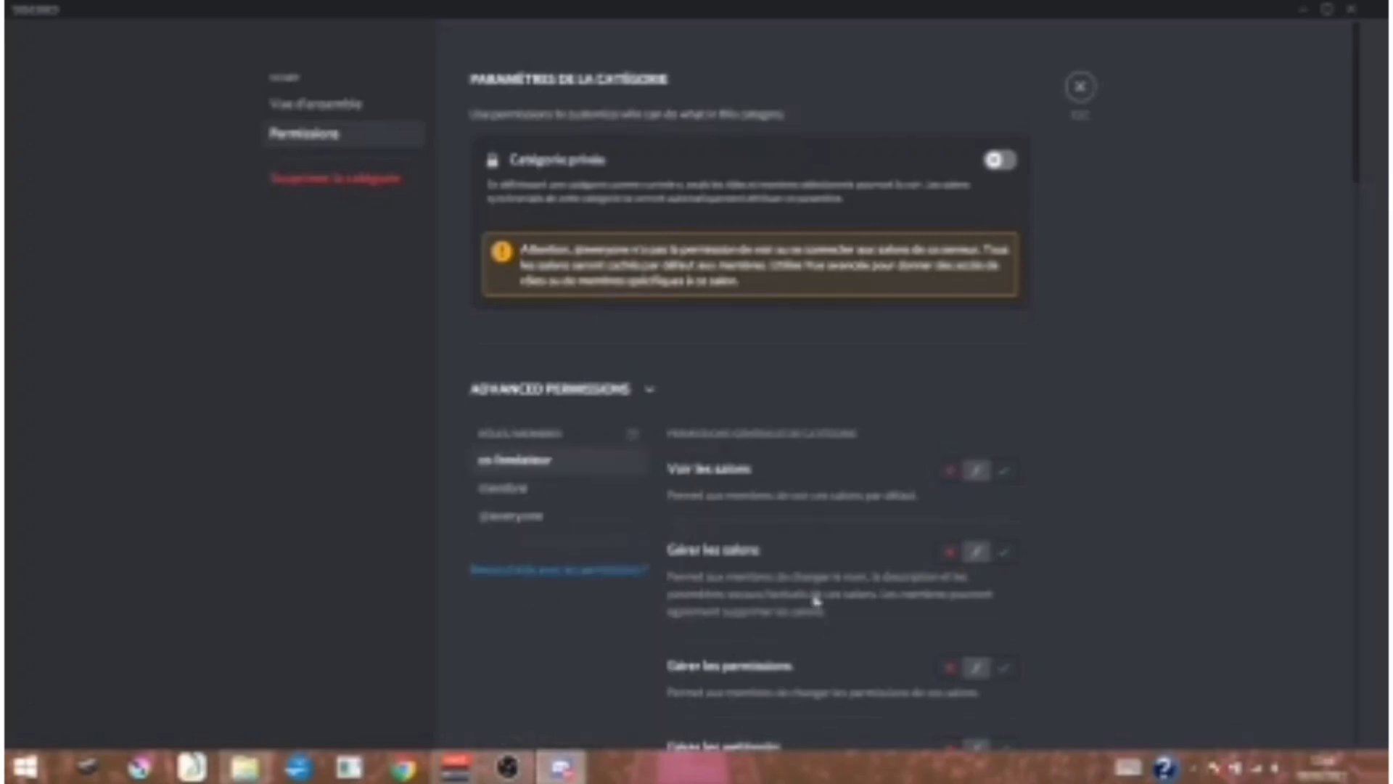
pyautogui.click(1004, 472)
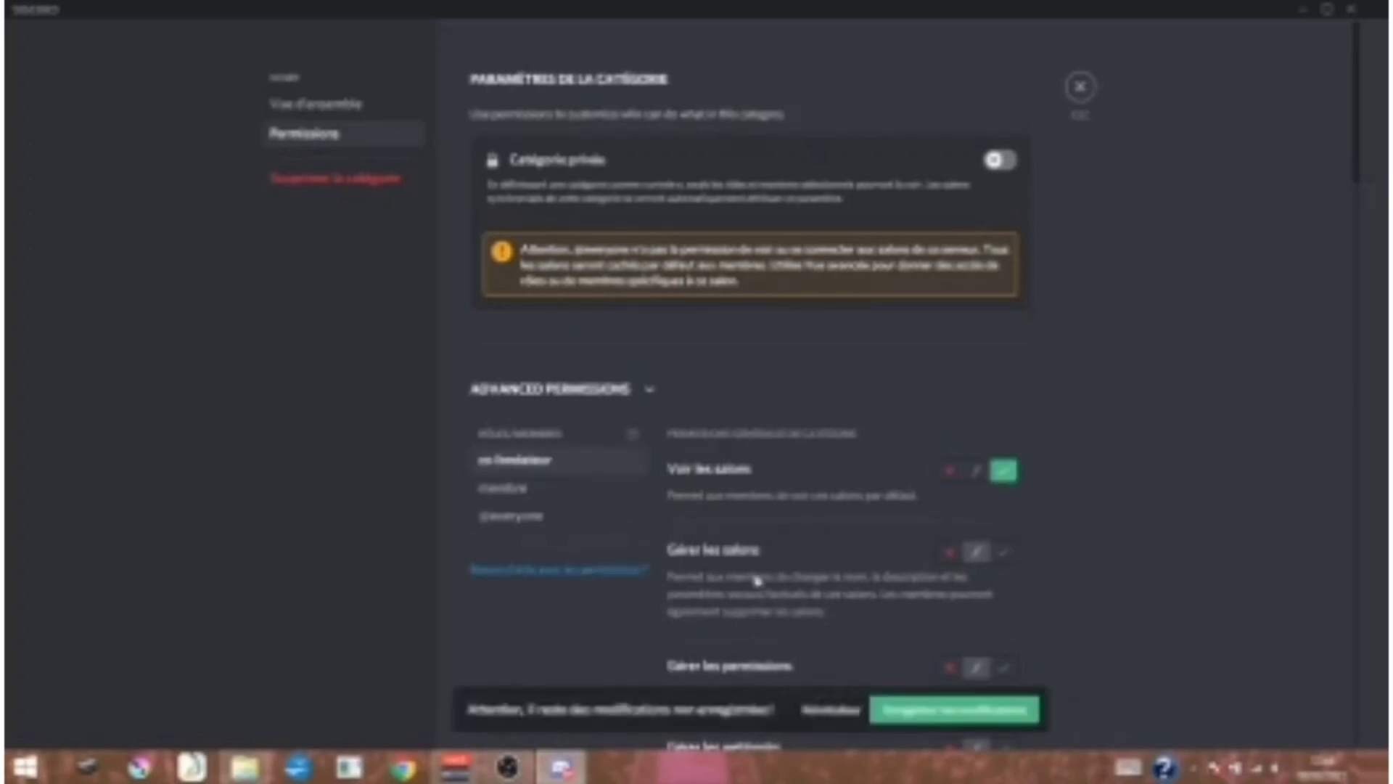
pyautogui.click(827, 710)
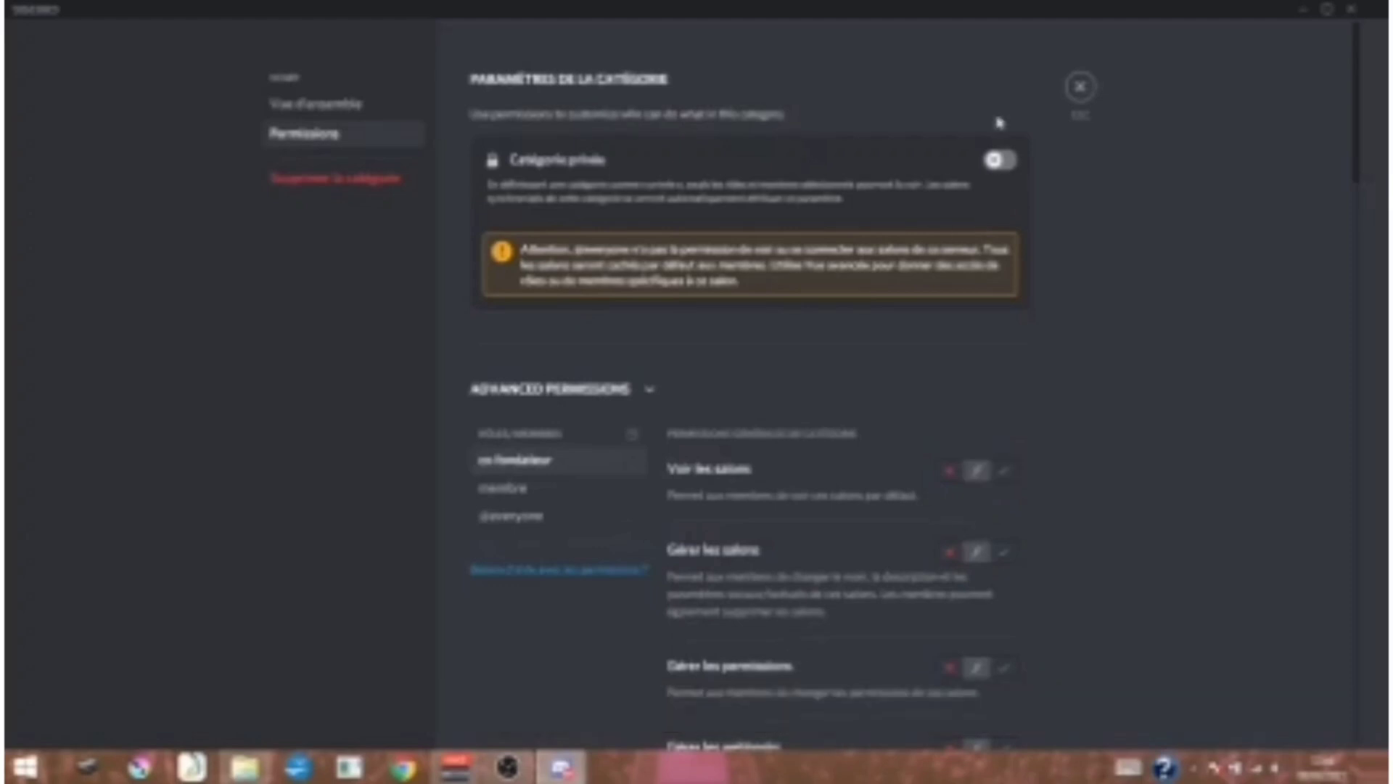
pyautogui.click(1085, 98)
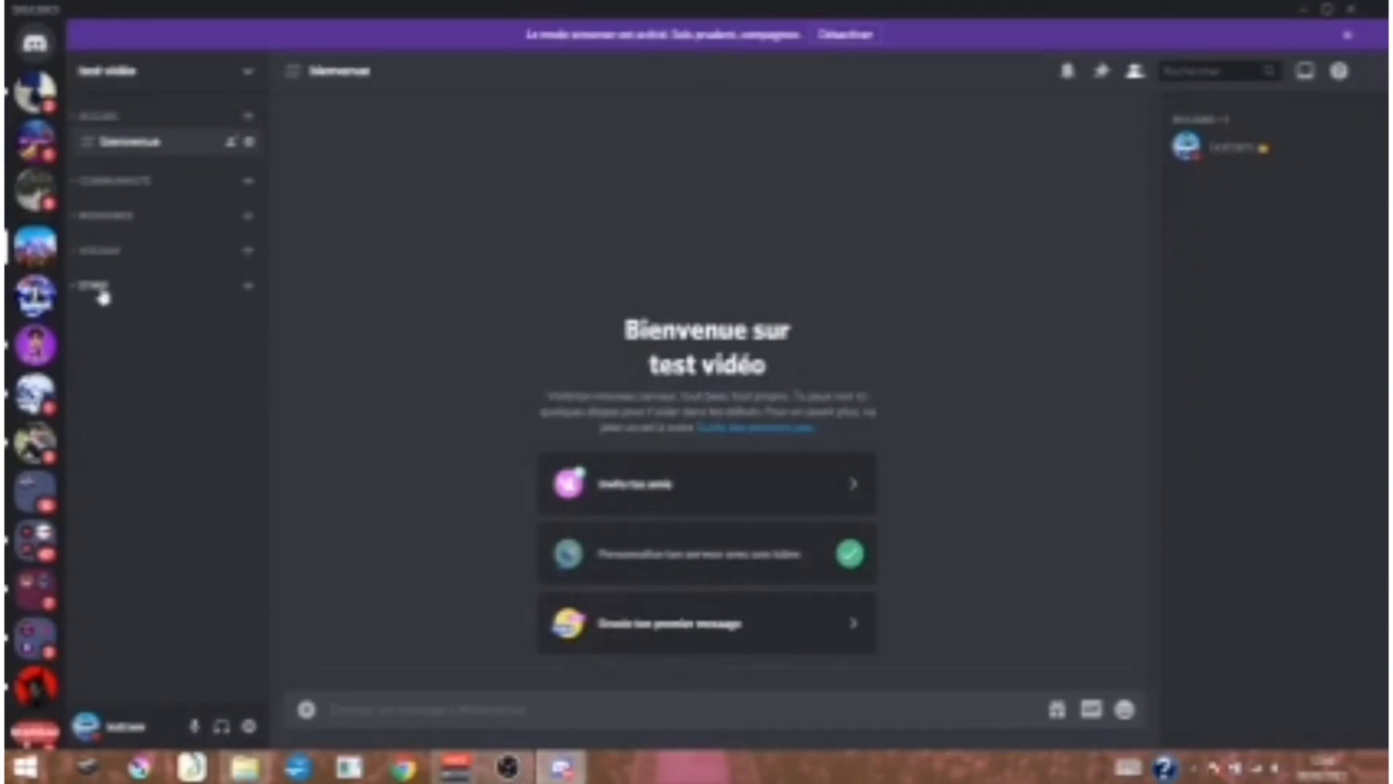
# - Allow the membre role Voir le salon in the permissions of the staff category's candidature-staff channel
pyautogui.click(102, 289)
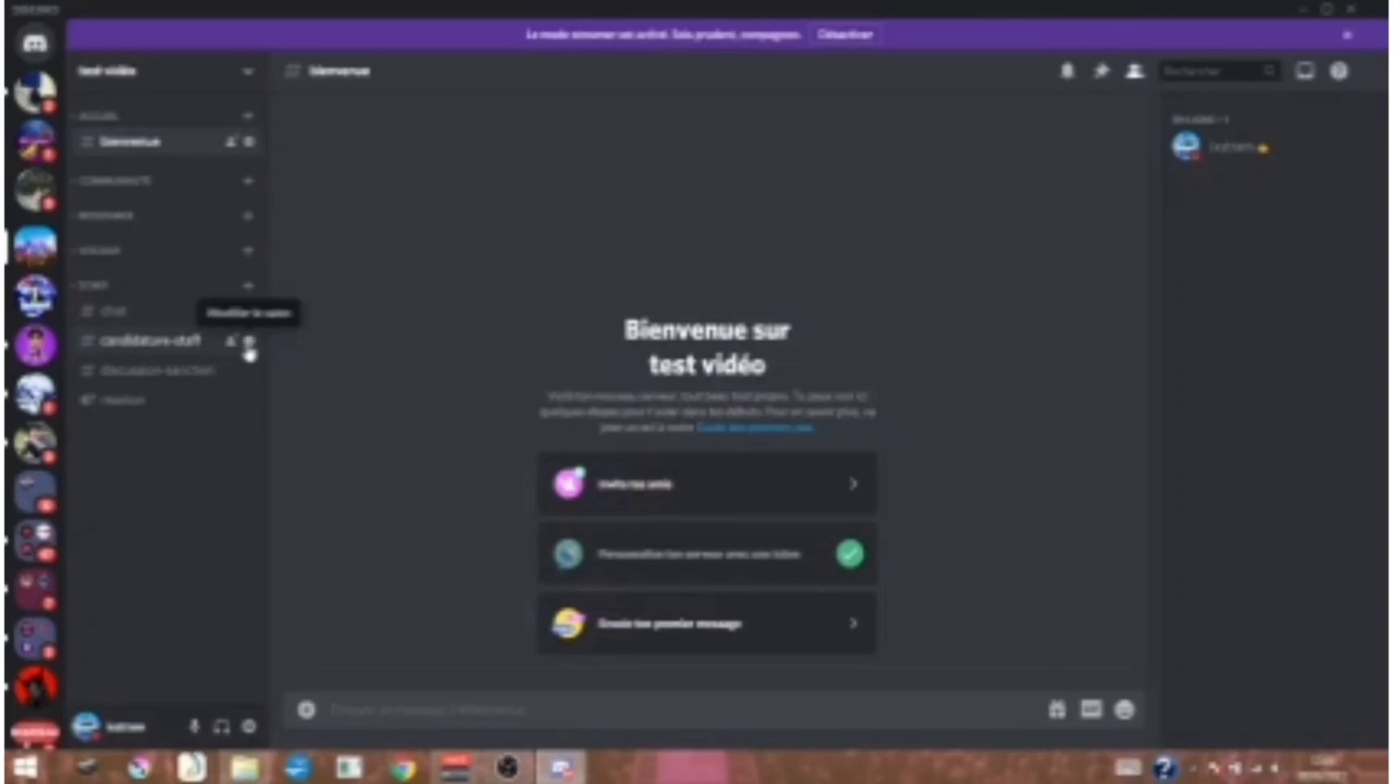
pyautogui.click(249, 342)
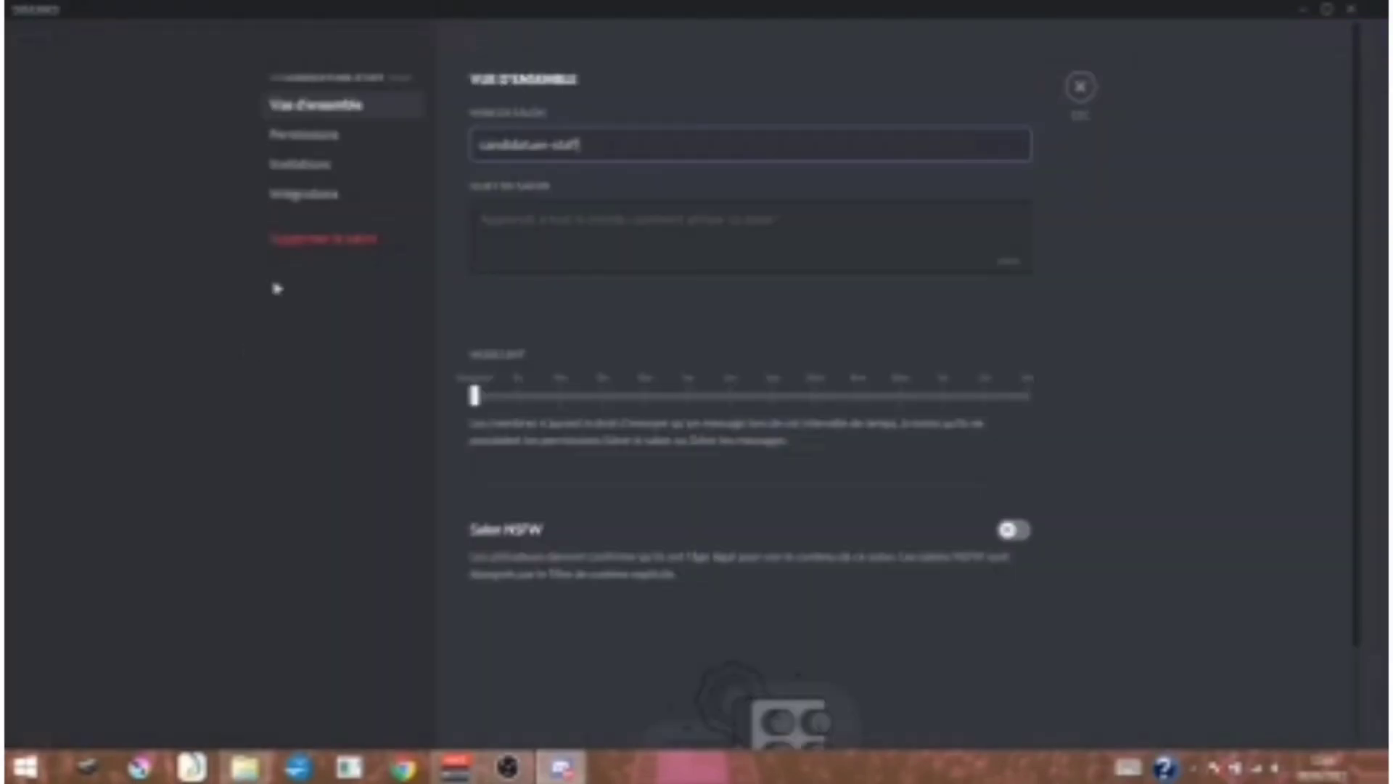
pyautogui.click(310, 139)
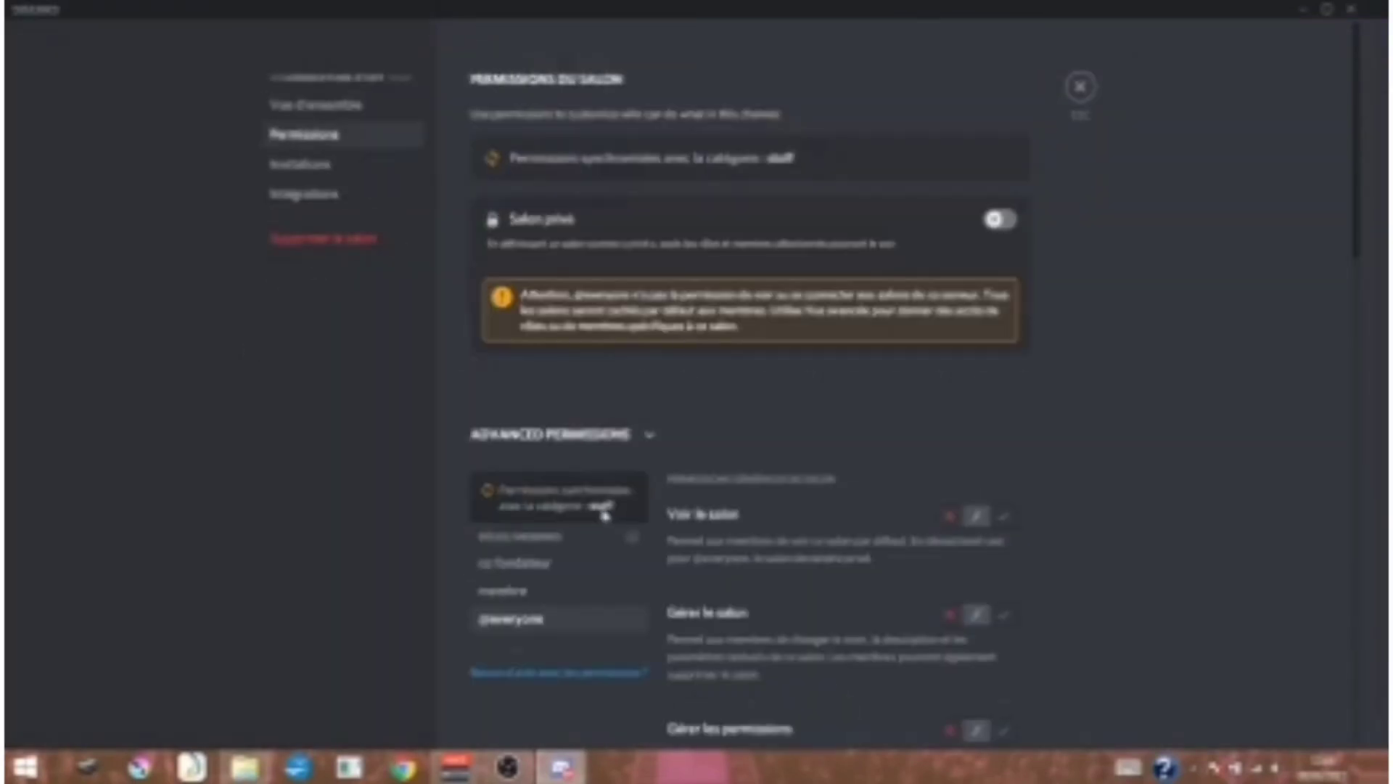
pyautogui.click(548, 605)
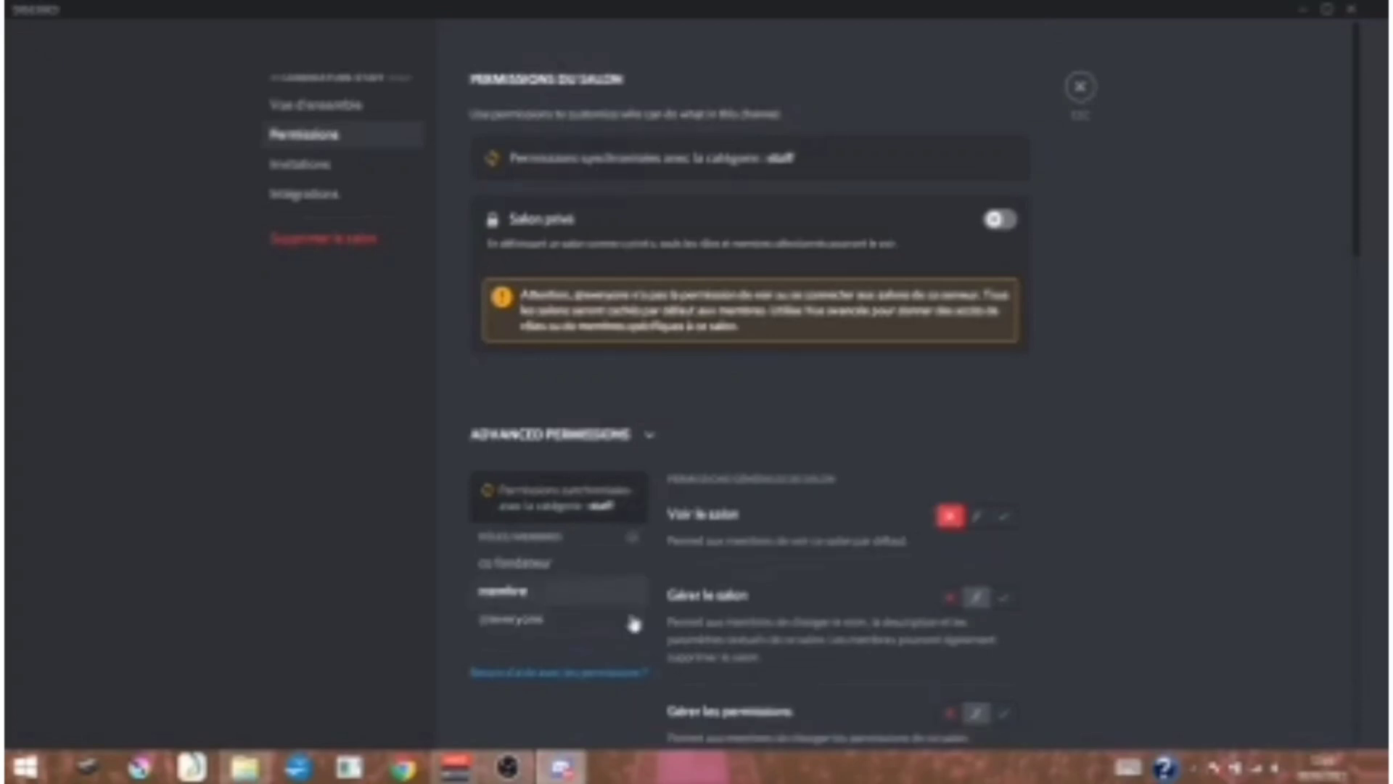
pyautogui.scroll(-3, 893, 616)
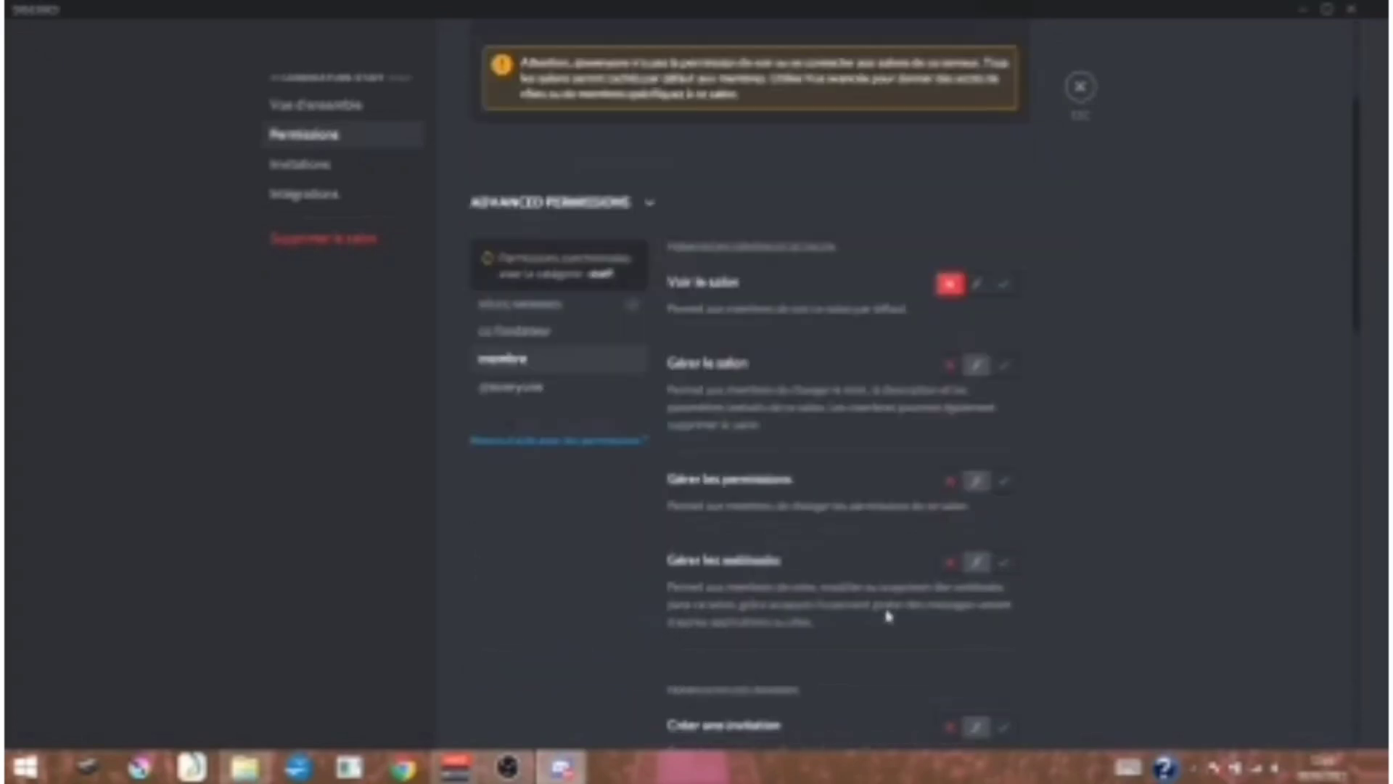
pyautogui.click(1006, 286)
# - Allow membre Envoyer des messages and Voir les anciens messages in candidature-staff, save the changes and leave the channel settings
pyautogui.scroll(-8, 808, 544)
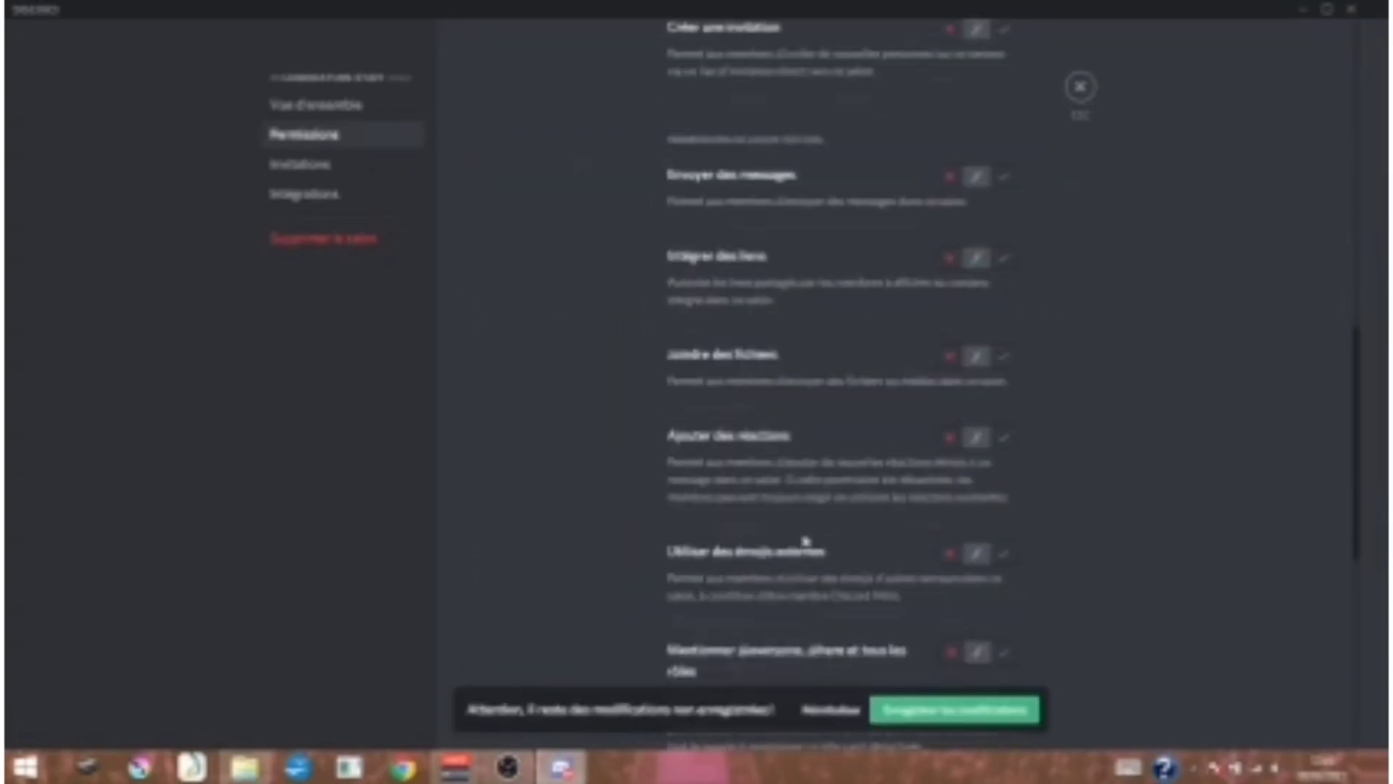
pyautogui.click(1004, 177)
pyautogui.scroll(-5, 798, 581)
pyautogui.click(1003, 437)
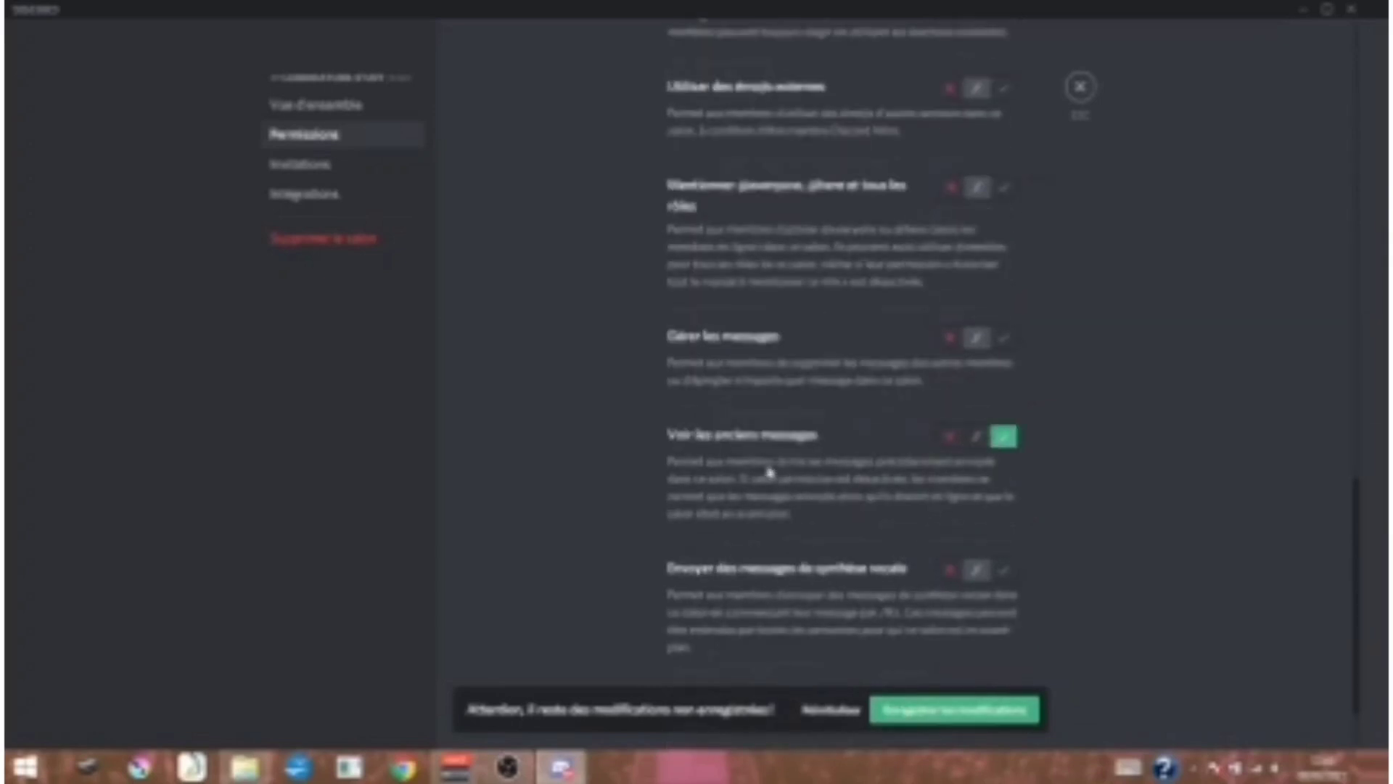
pyautogui.click(944, 720)
pyautogui.press('Escape')
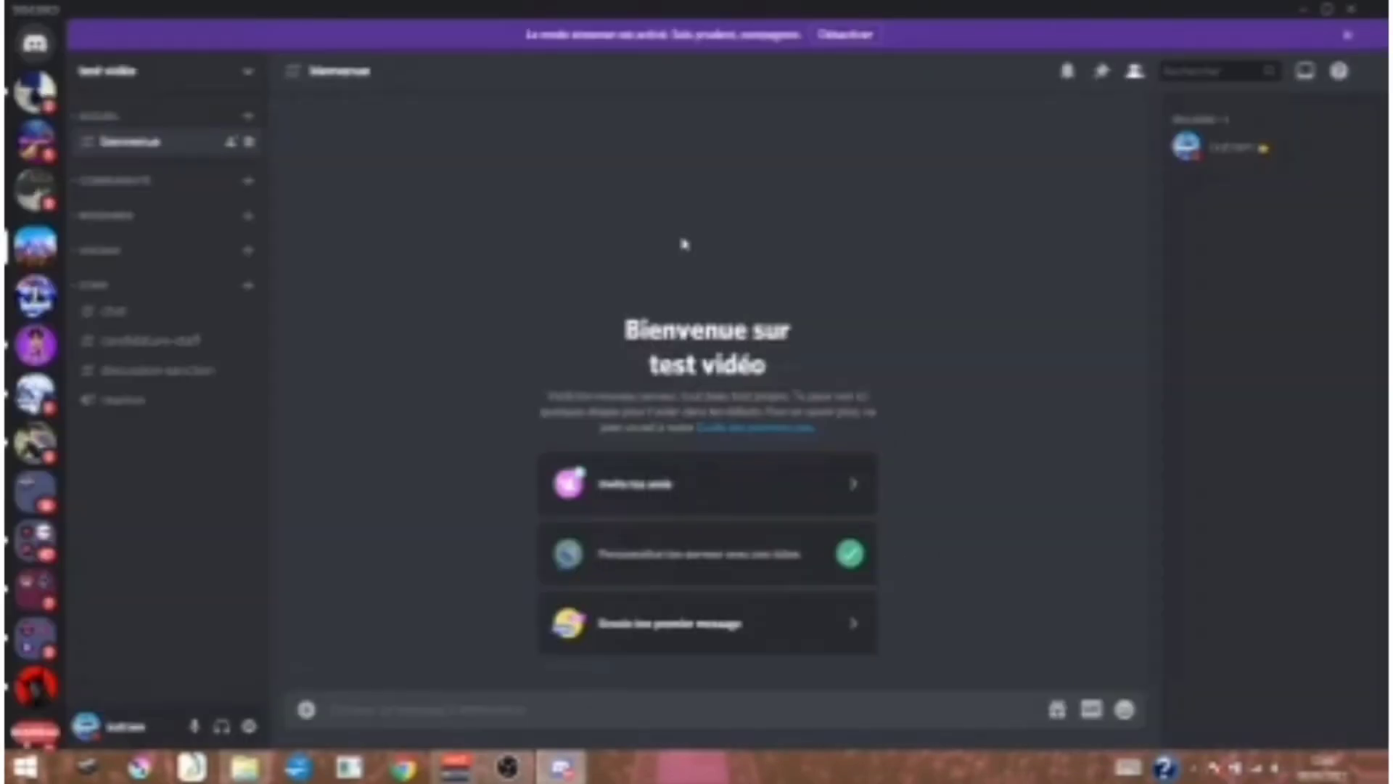